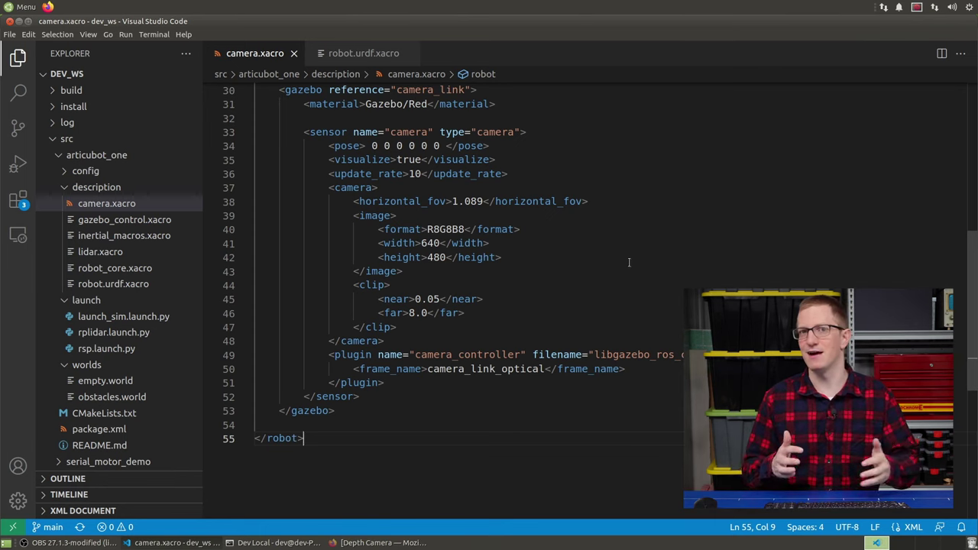
- Duplicate camera.xacro within the description folder and name the copy depth_camera.xacro
{"action": "left_click", "coordinate": [459, 215]}
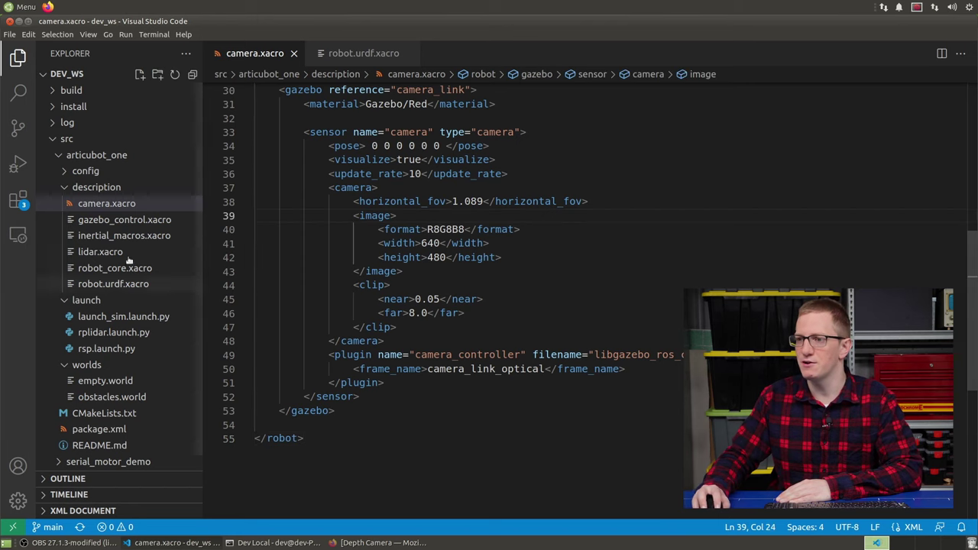
{"action": "right_click", "coordinate": [98, 207]}
{"action": "key", "text": "Escape"}
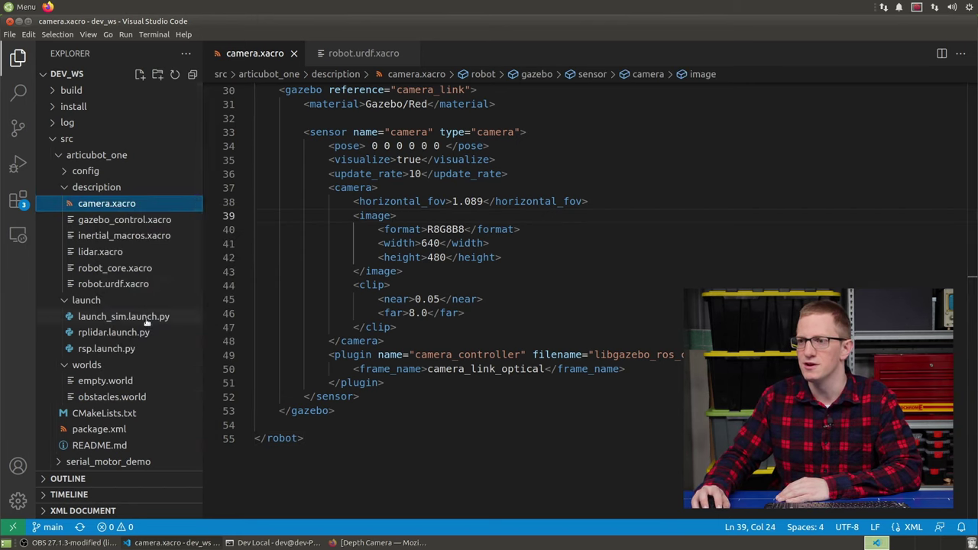
{"action": "right_click", "coordinate": [108, 187]}
{"action": "left_click", "coordinate": [134, 292]}
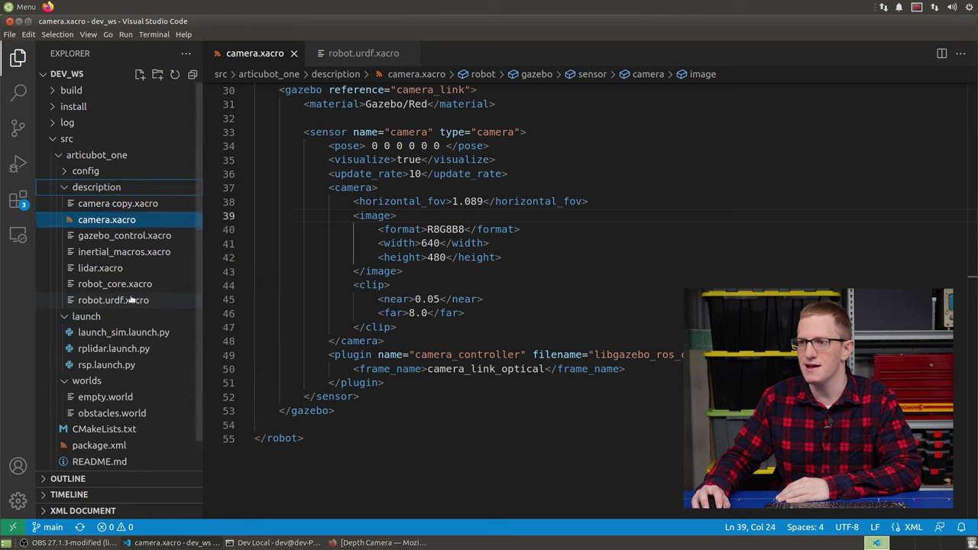
{"action": "key", "text": "F2"}
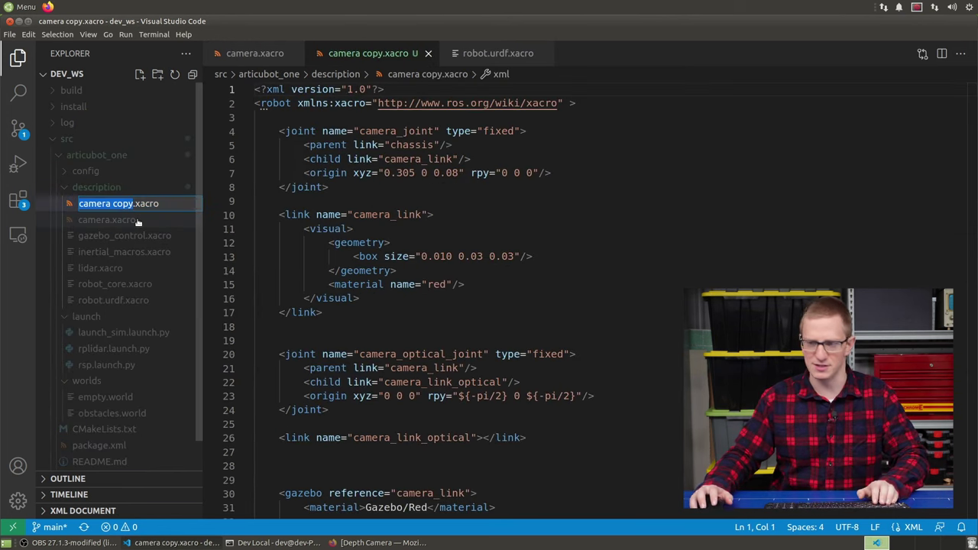
{"action": "type", "text": "depth_cam"}
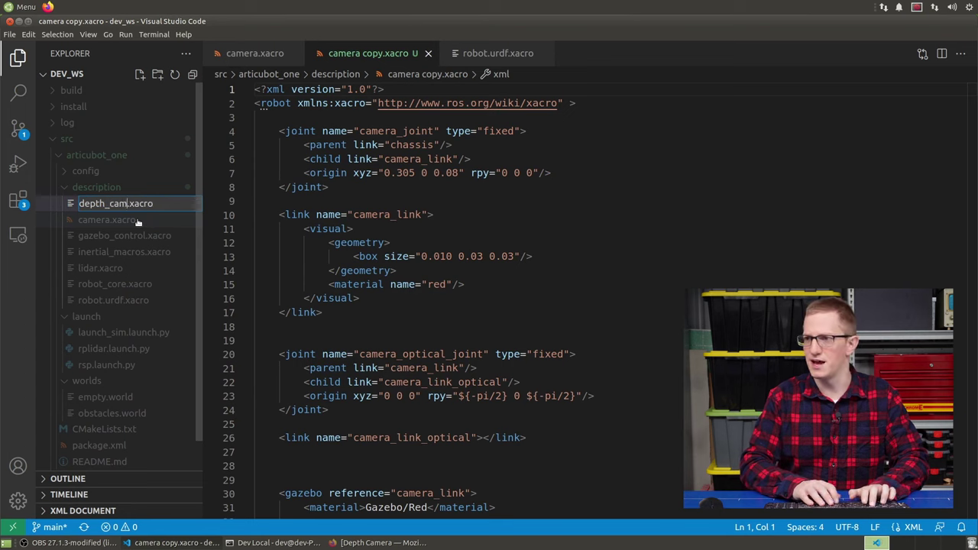
{"action": "type", "text": "era"}
{"action": "key", "text": "Return"}
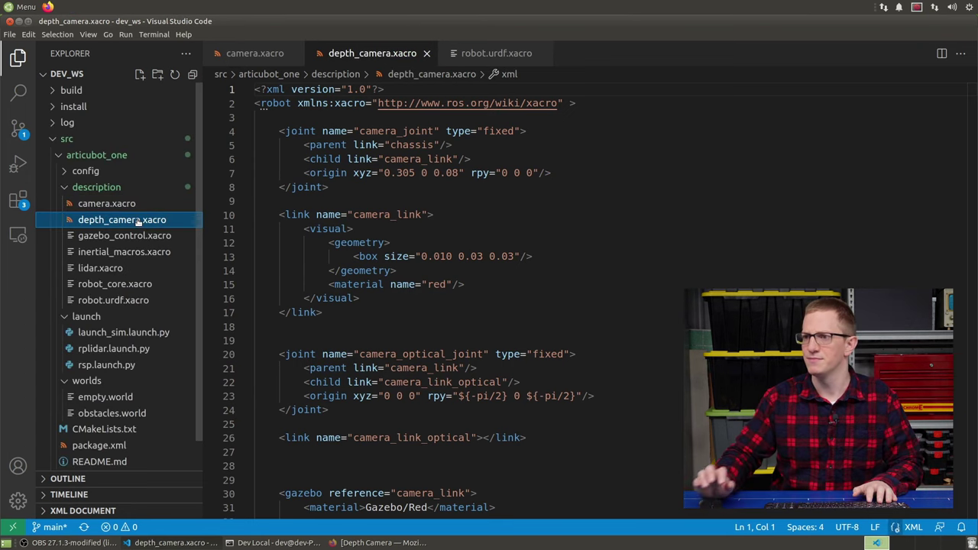
- In robot.urdf.xacro, duplicate the xacro:include line for camera.xacro directly beneath the original
{"action": "left_click", "coordinate": [498, 53]}
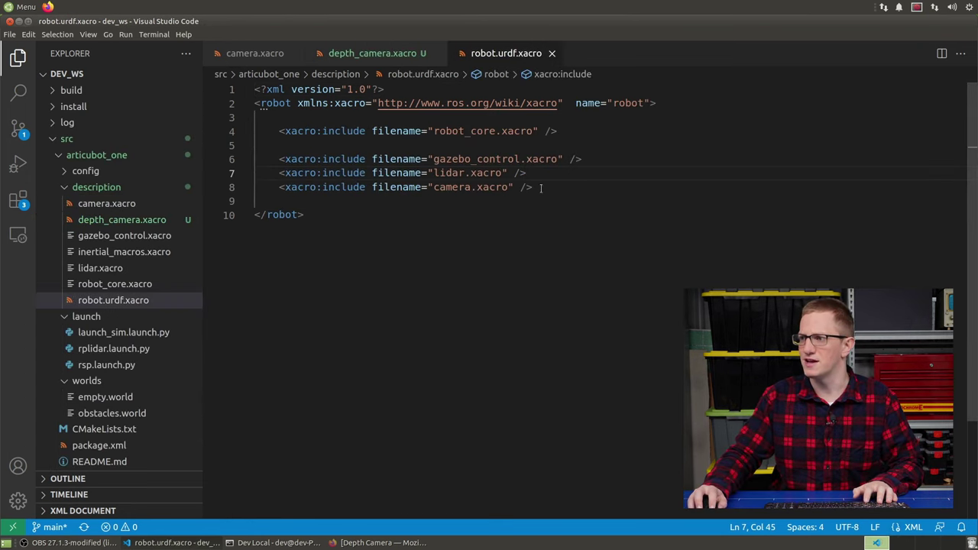
{"action": "key", "text": "shift+Home"}
{"action": "key", "text": "ctrl+c"}
{"action": "key", "text": "End"}
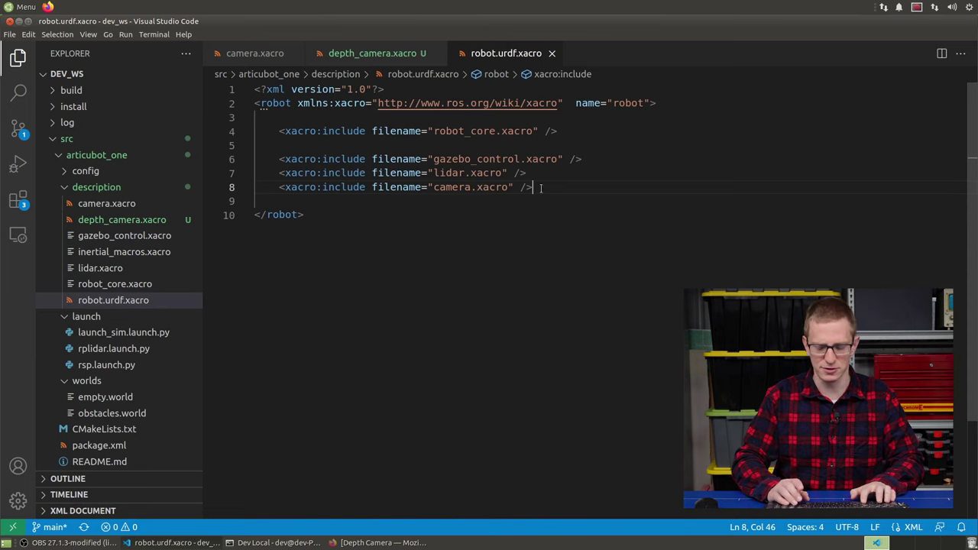
{"action": "key", "text": "Return"}
{"action": "key", "text": "ctrl+v"}
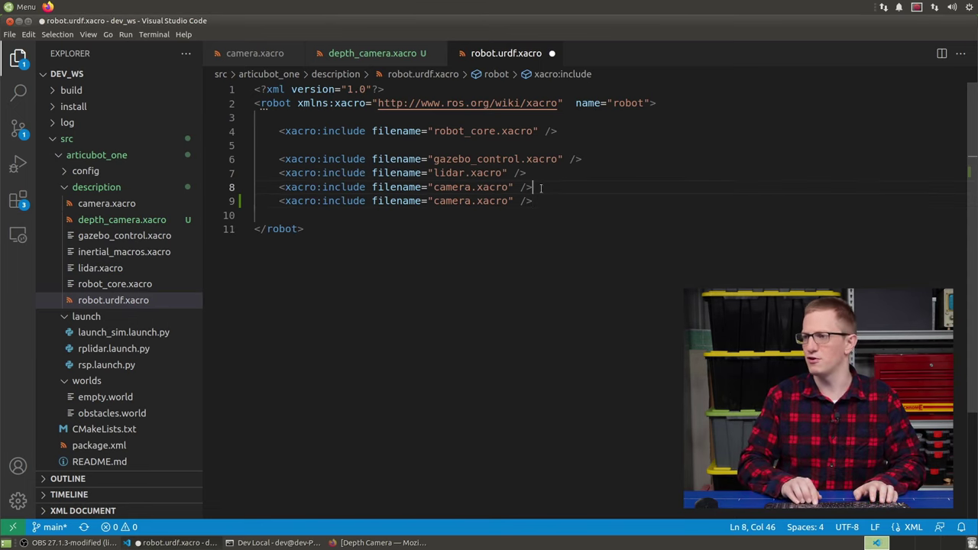
- Comment out the original camera.xacro include, change the duplicated include's filename to depth_camera.xacro, and save the file
{"action": "key", "text": "ctrl+slash"}
{"action": "key", "text": "Down"}
{"action": "key", "text": "Left"}
{"action": "key", "text": "Left"}
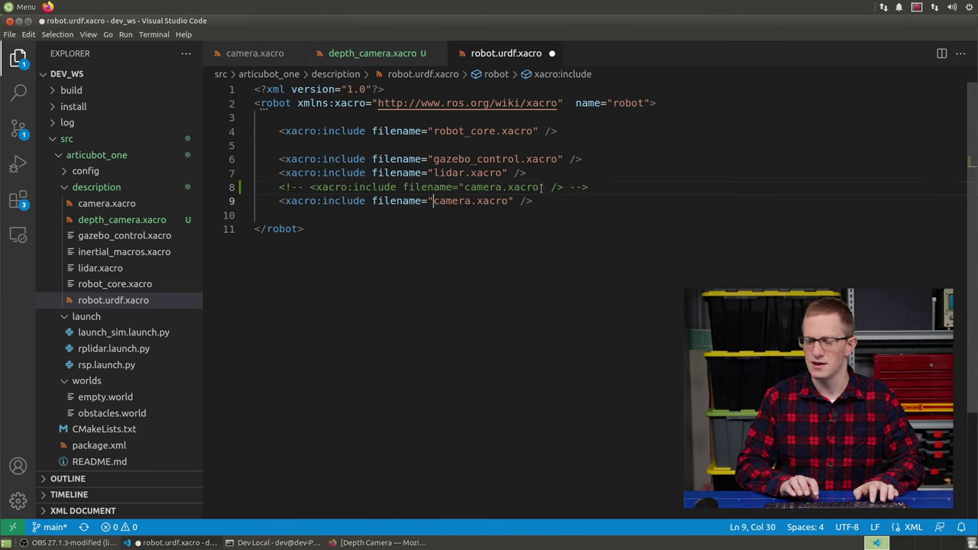
{"action": "type", "text": "depth_"}
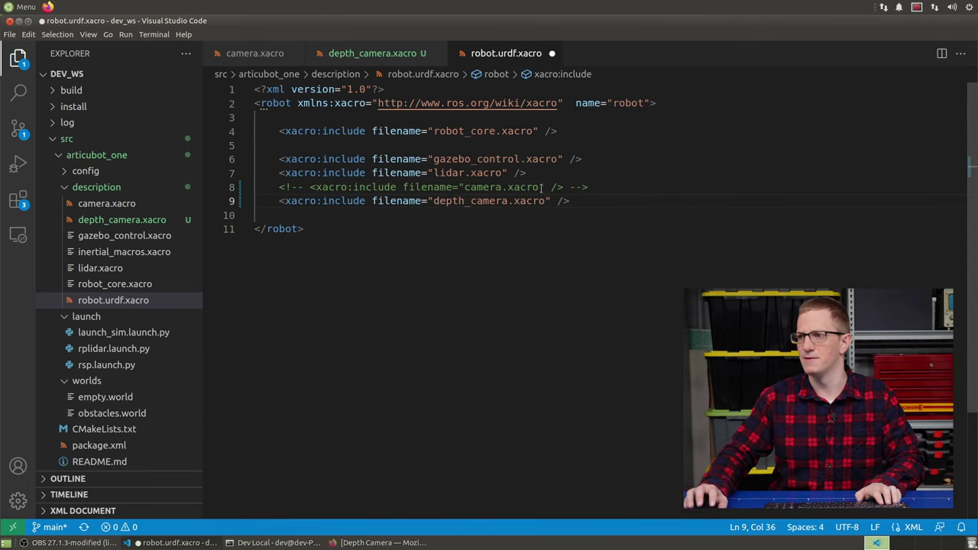
{"action": "key", "text": "ctrl+s"}
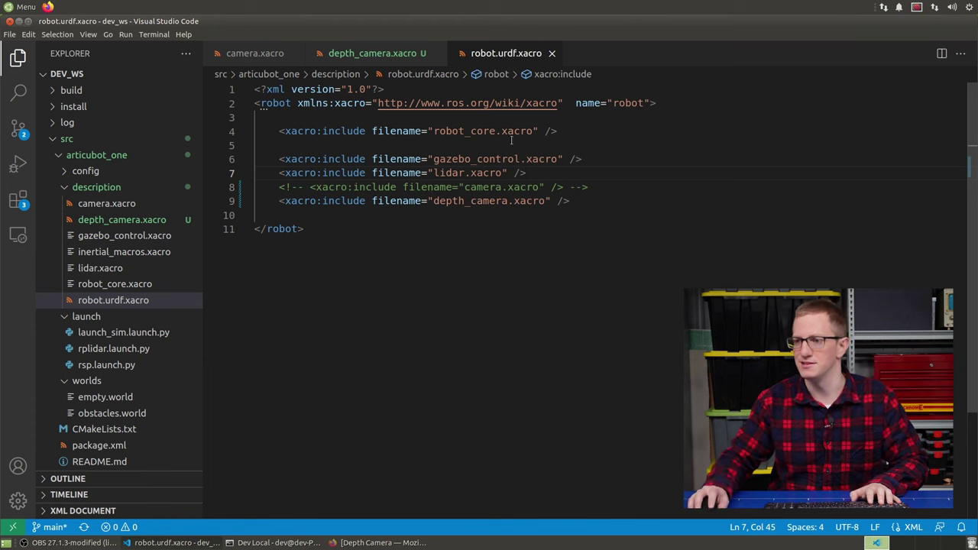
{"action": "left_click", "coordinate": [511, 141]}
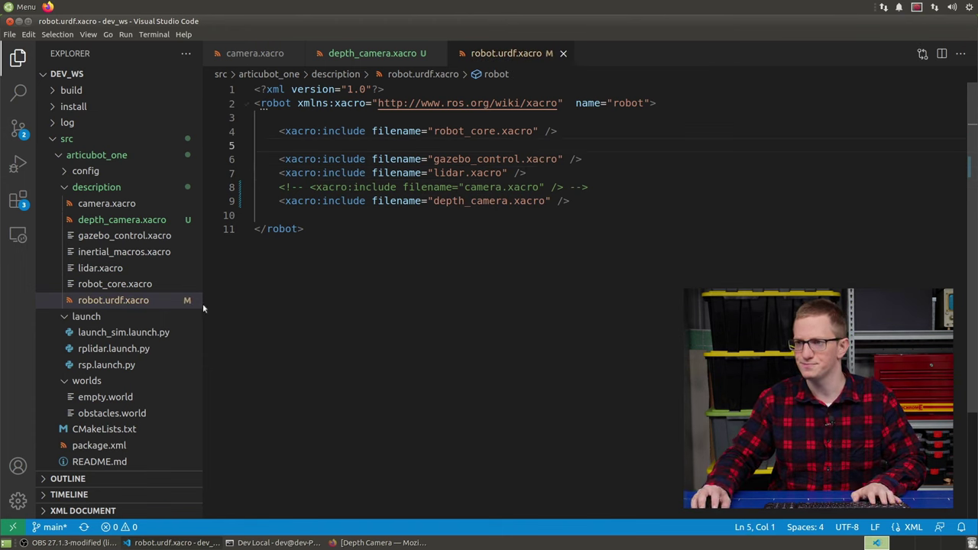
- In depth_camera.xacro, change the camera sensor's type attribute to "depth" and save the file
{"action": "left_click", "coordinate": [116, 220]}
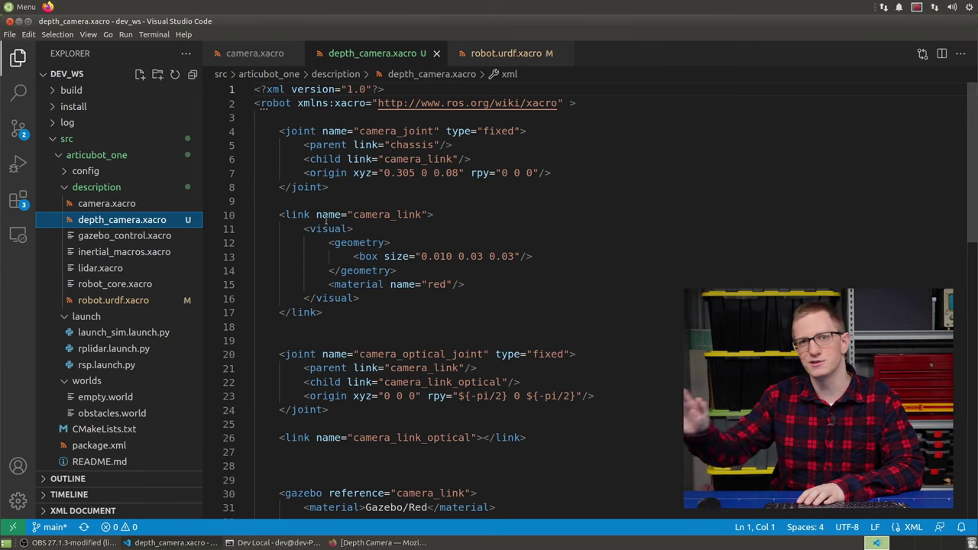
{"action": "scroll", "coordinate": [402, 205], "scroll_direction": "down", "scroll_amount": 1}
{"action": "scroll", "coordinate": [402, 205], "scroll_direction": "down", "scroll_amount": 7}
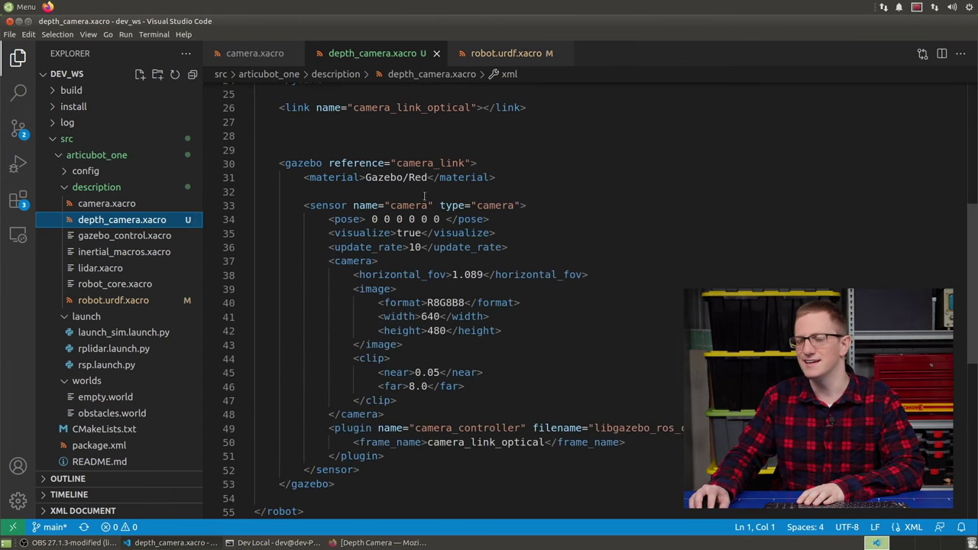
{"action": "double_click", "coordinate": [503, 206]}
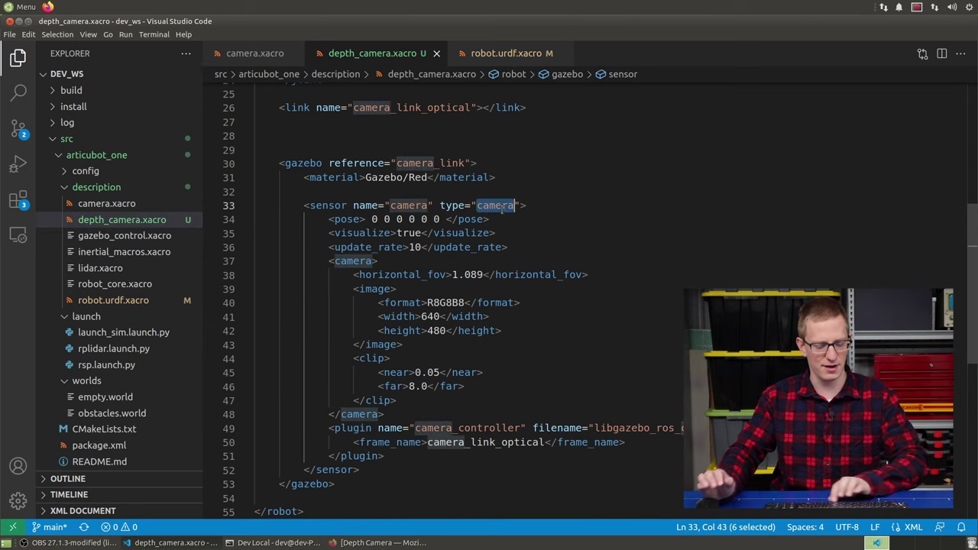
{"action": "type", "text": "depth"}
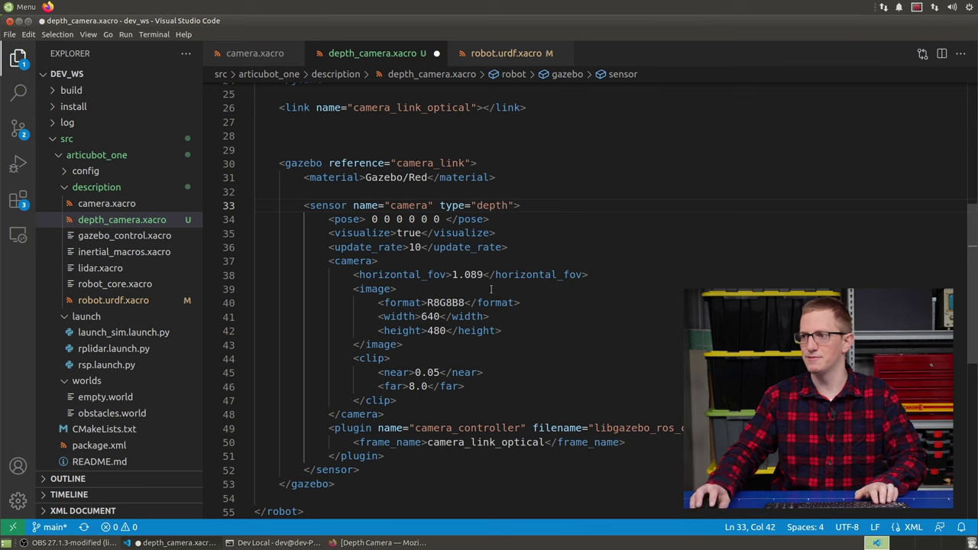
{"action": "left_click", "coordinate": [491, 289]}
{"action": "key", "text": "ctrl+s"}
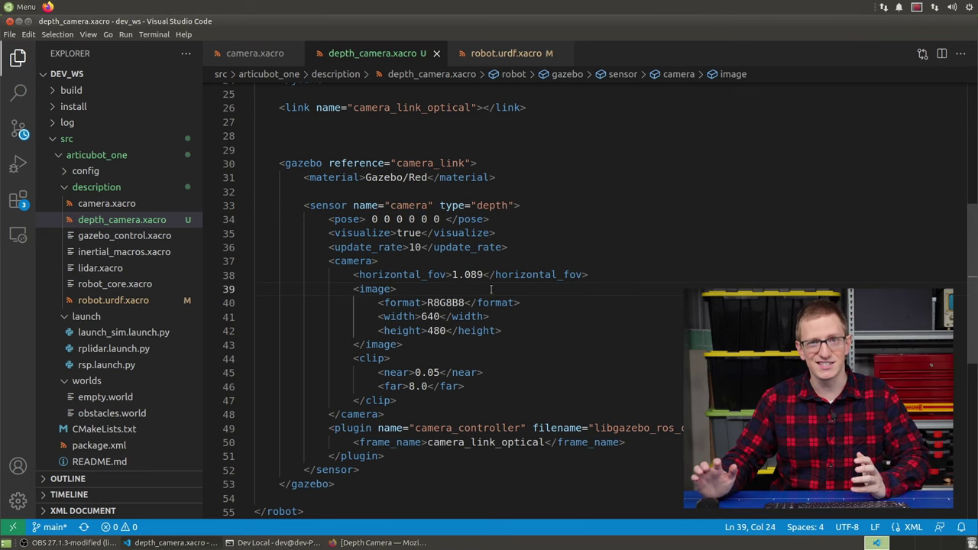
- Switch to the terminal and build the workspace with colcon build --symlink-install
{"action": "left_click", "coordinate": [275, 542]}
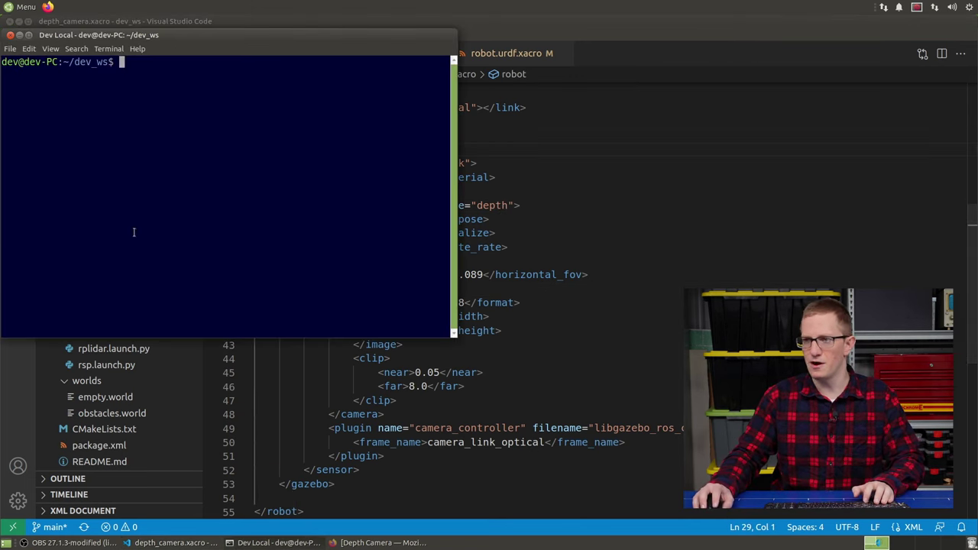
{"action": "type", "text": "colco"}
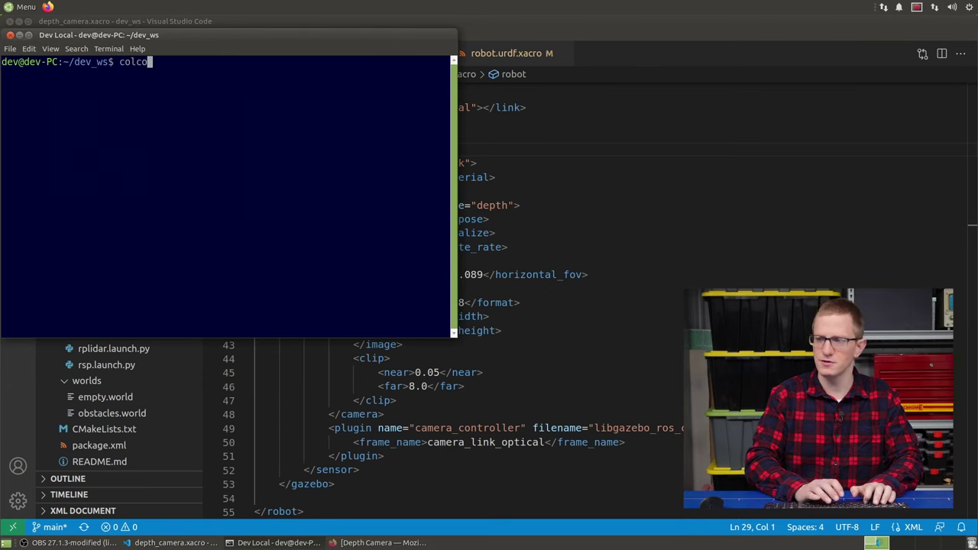
{"action": "type", "text": "n build --symlink-install"}
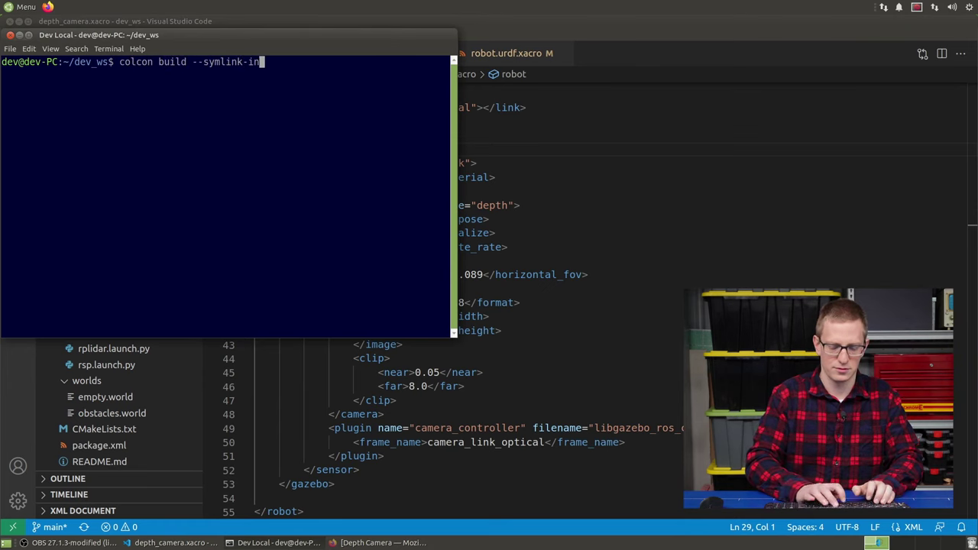
{"action": "key", "text": "Return"}
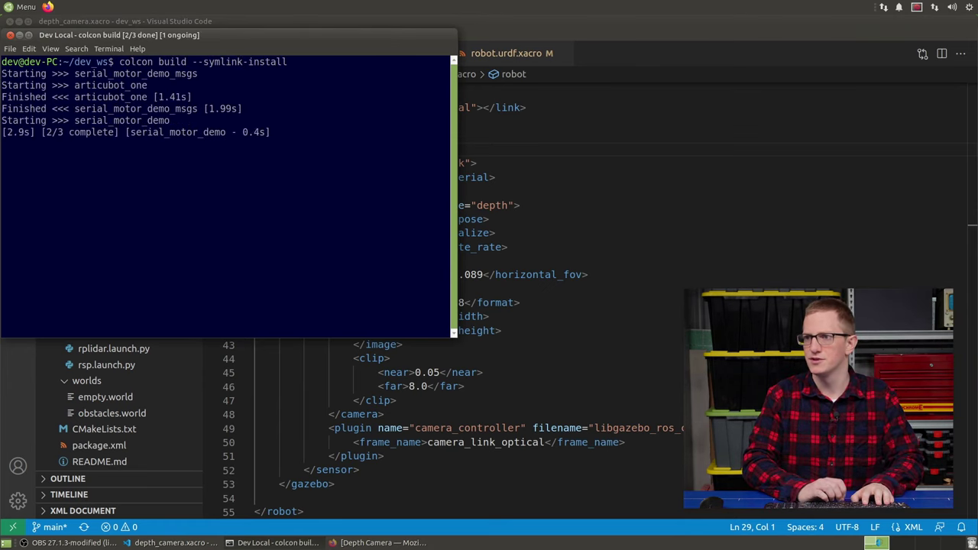
- Open a second terminal session in dev_ws and source install/setup.bash
{"action": "key", "text": "ctrl+shift+t"}
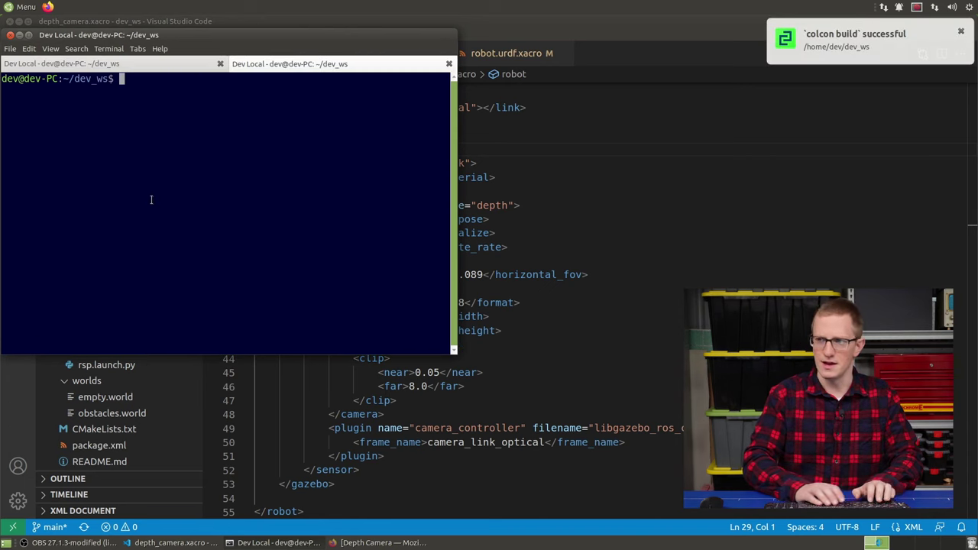
{"action": "type", "text": "source instal"}
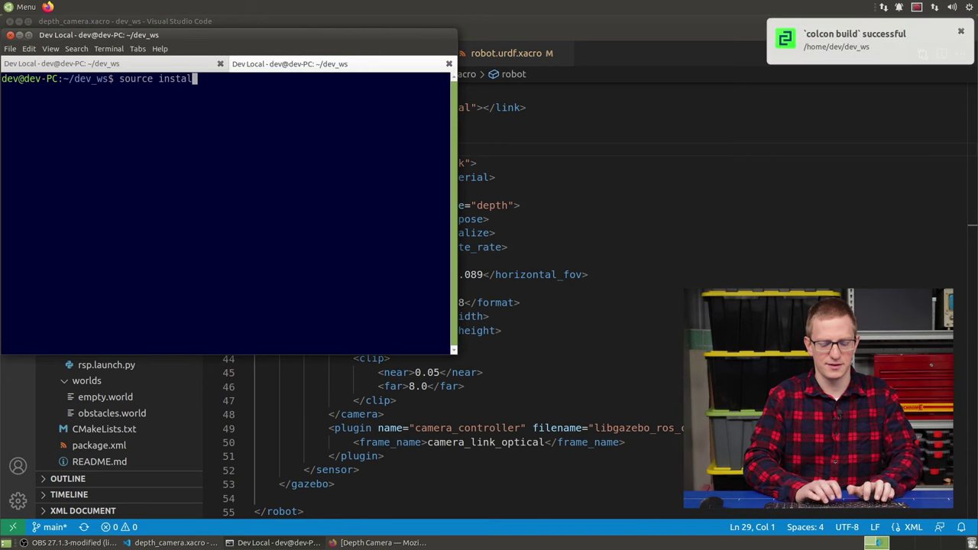
{"action": "type", "text": "l/setup.bas"}
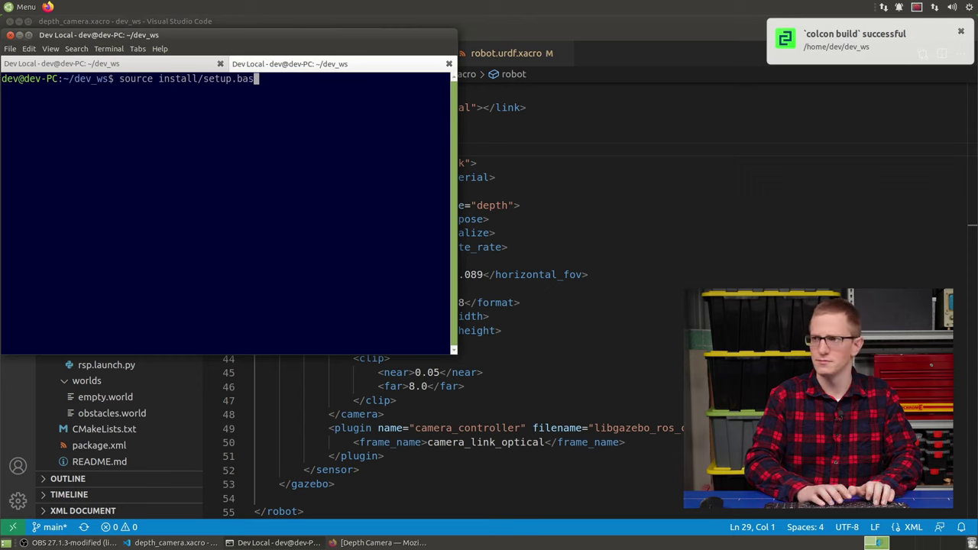
{"action": "type", "text": "h"}
{"action": "key", "text": "Return"}
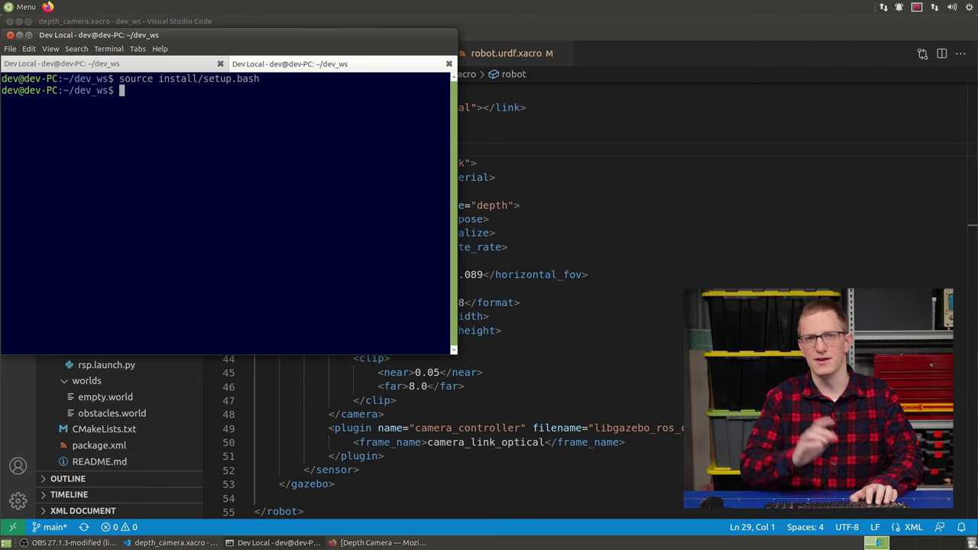
- Find the earlier simulation launch command by searching the shell history for "launch" and run it to start Gazebo
{"action": "key", "text": "ctrl+r"}
{"action": "type", "text": "launch"}
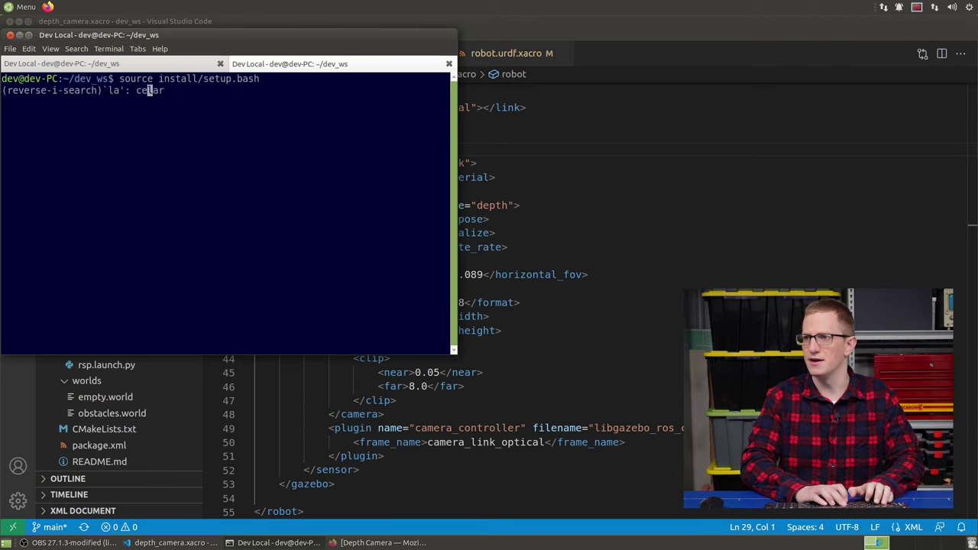
{"action": "key", "text": "Return"}
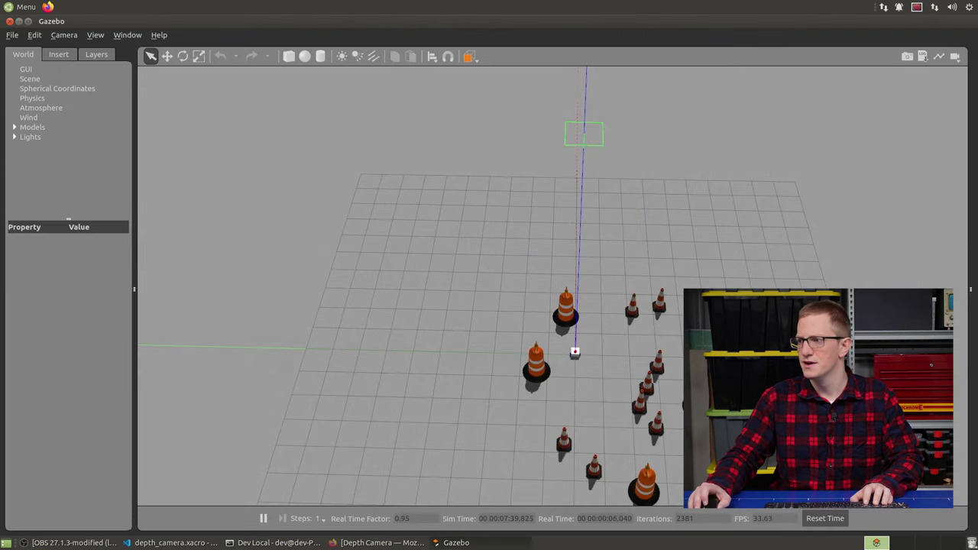
{"action": "scroll", "coordinate": [468, 361], "scroll_direction": "up", "scroll_amount": 5}
{"action": "mouse_move", "coordinate": [500, 304]}
{"action": "middle_mouse_down"}
{"action": "mouse_move", "coordinate": [432, 278]}
{"action": "mouse_move", "coordinate": [406, 251]}
{"action": "middle_mouse_up"}
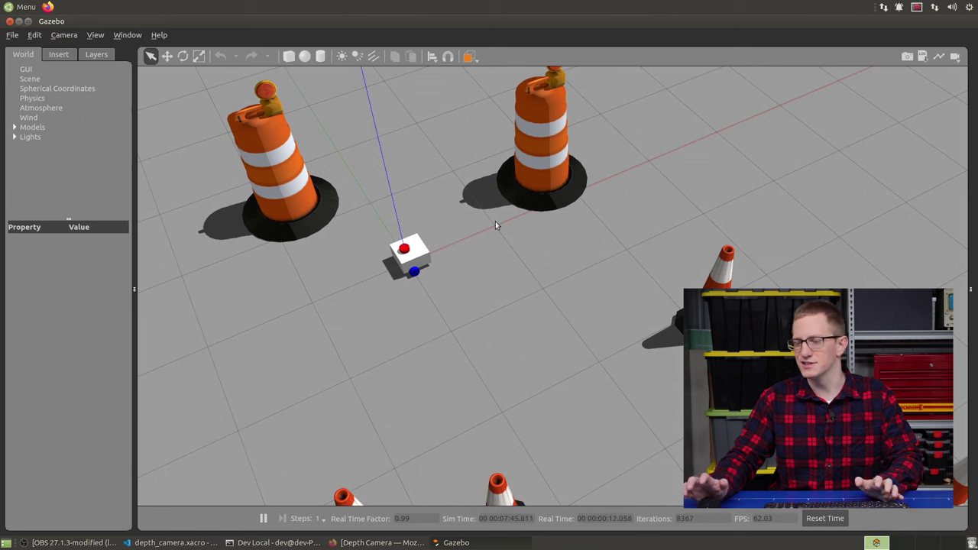
{"action": "mouse_move", "coordinate": [475, 229]}
{"action": "middle_mouse_down"}
{"action": "mouse_move", "coordinate": [512, 199]}
{"action": "mouse_move", "coordinate": [465, 295]}
{"action": "middle_mouse_up"}
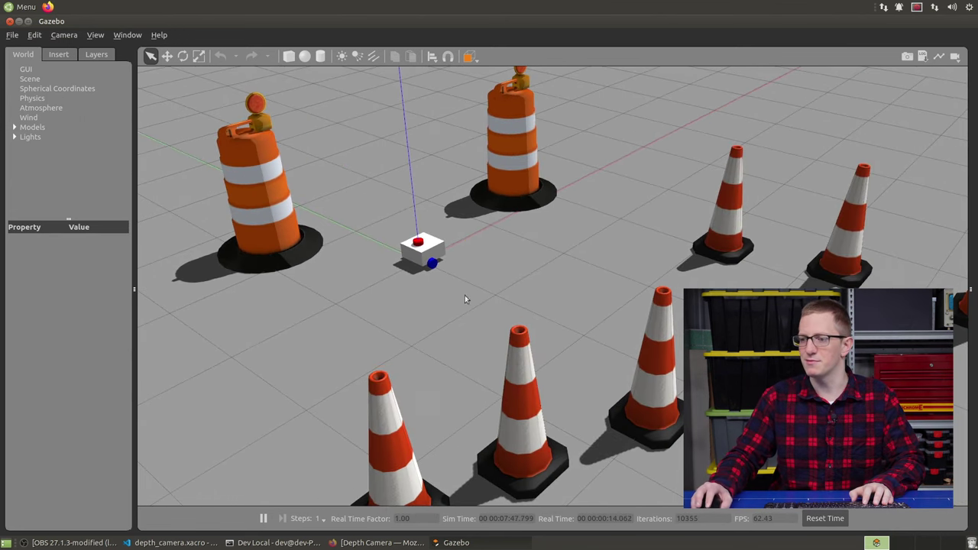
- Return to the terminal, open a third session and start RViz with rviz2
{"action": "left_click", "coordinate": [275, 543]}
{"action": "key", "text": "ctrl+shift+t"}
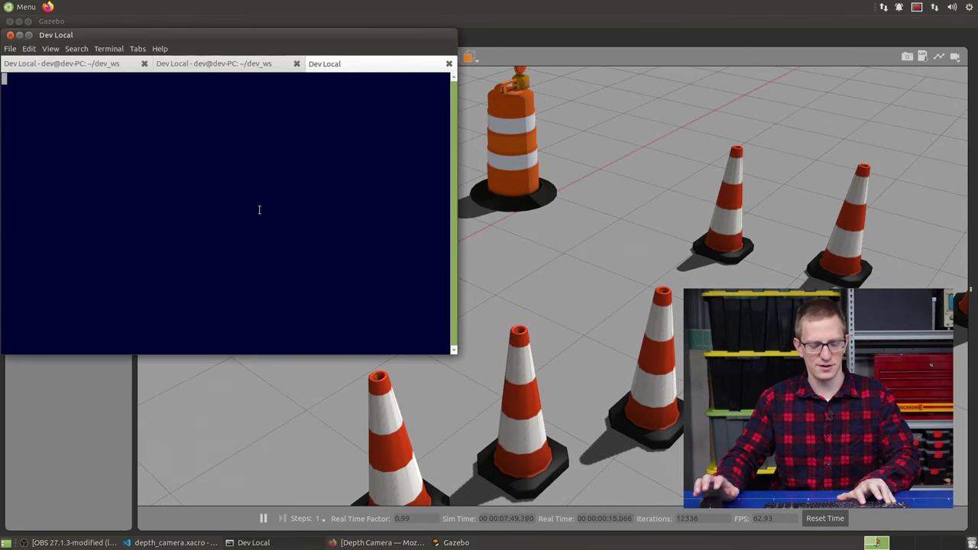
{"action": "type", "text": "rviz"}
{"action": "key", "text": "Return"}
{"action": "type", "text": "rviz2"}
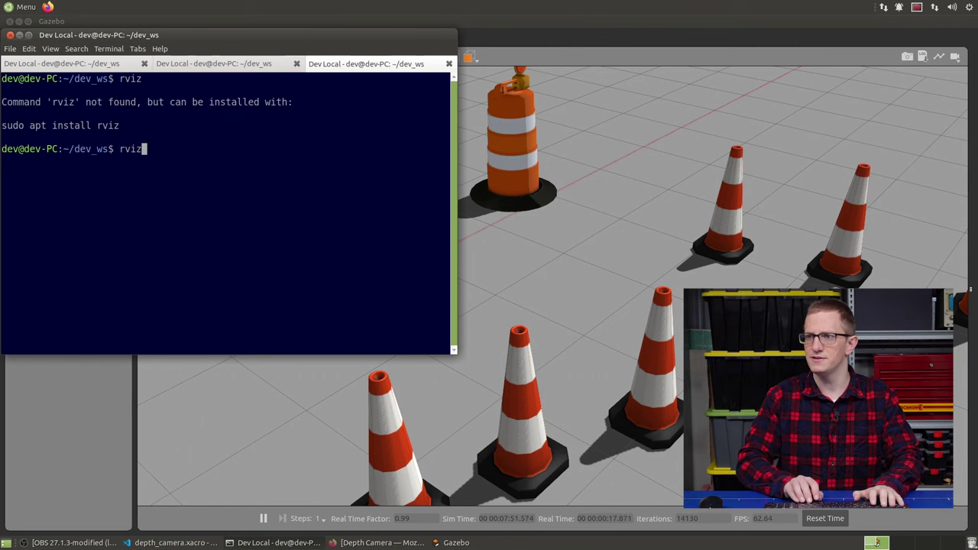
{"action": "key", "text": "Return"}
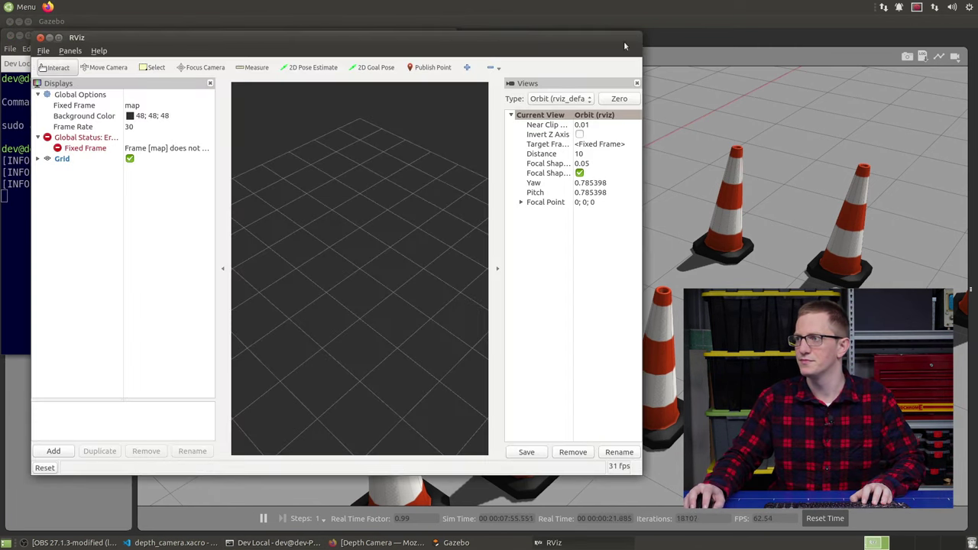
- Maximize the RViz window and set the Fixed Frame in the global options to odom
{"action": "double_click", "coordinate": [625, 38]}
{"action": "left_click", "coordinate": [145, 90]}
{"action": "left_click", "coordinate": [181, 90]}
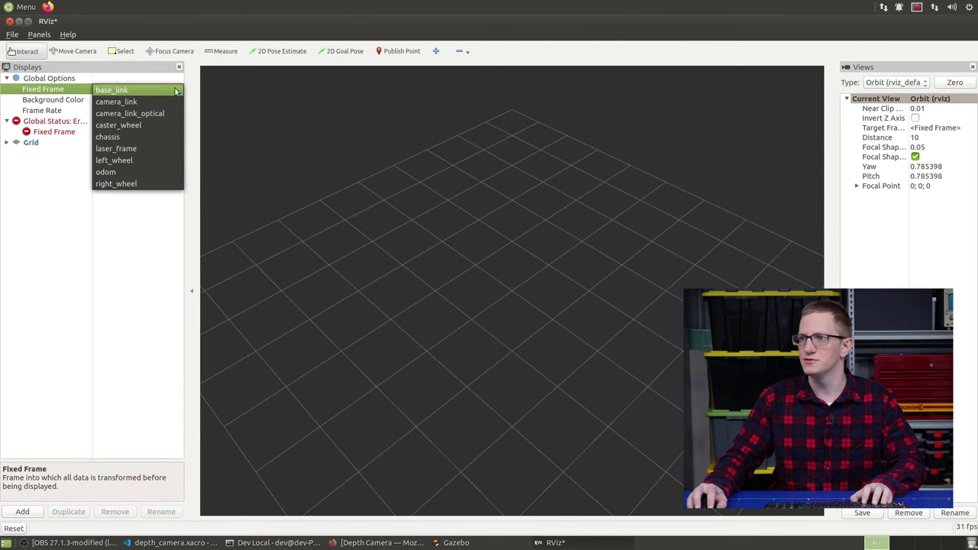
{"action": "left_click", "coordinate": [126, 173]}
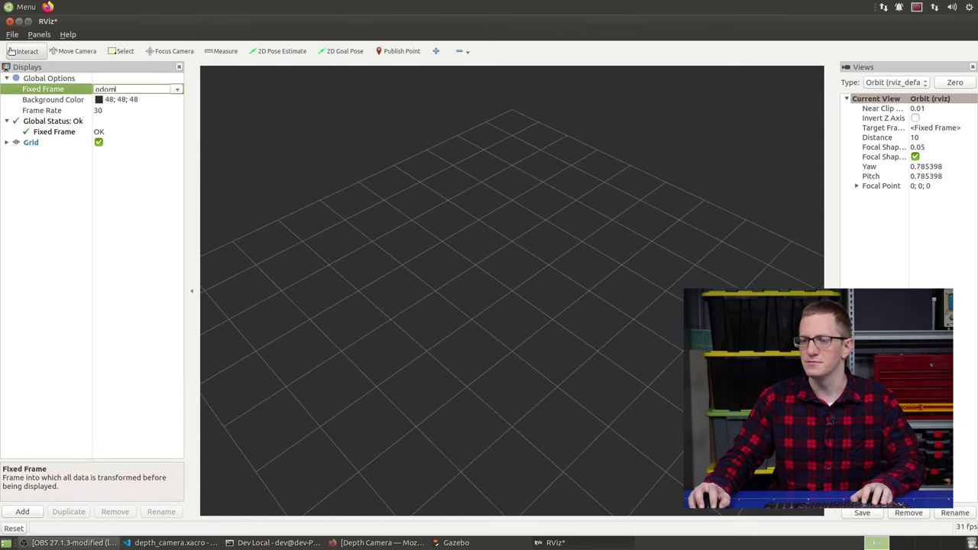
- Add a RobotModel display to the visualization
{"action": "left_click", "coordinate": [22, 511]}
{"action": "scroll", "coordinate": [402, 240], "scroll_direction": "down", "scroll_amount": 4}
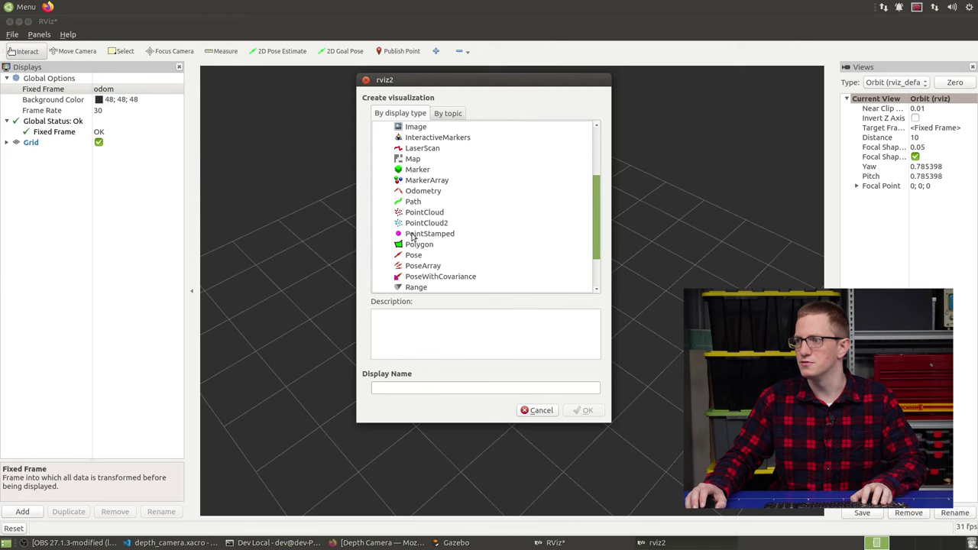
{"action": "scroll", "coordinate": [412, 238], "scroll_direction": "up", "scroll_amount": 4}
{"action": "scroll", "coordinate": [411, 238], "scroll_direction": "down", "scroll_amount": 5}
{"action": "double_click", "coordinate": [423, 256]}
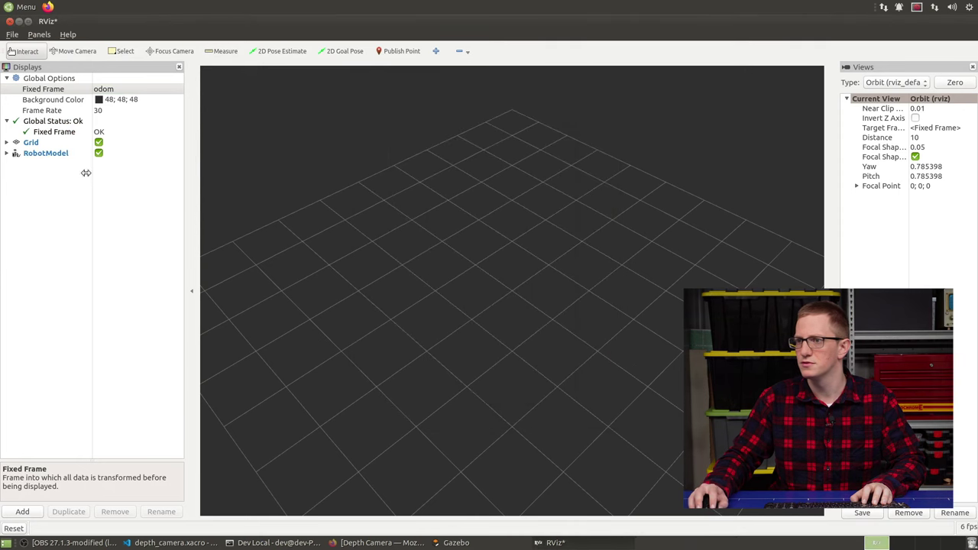
- Set the RobotModel display's Description Topic to /robot_description
{"action": "double_click", "coordinate": [57, 155]}
{"action": "left_click", "coordinate": [112, 228]}
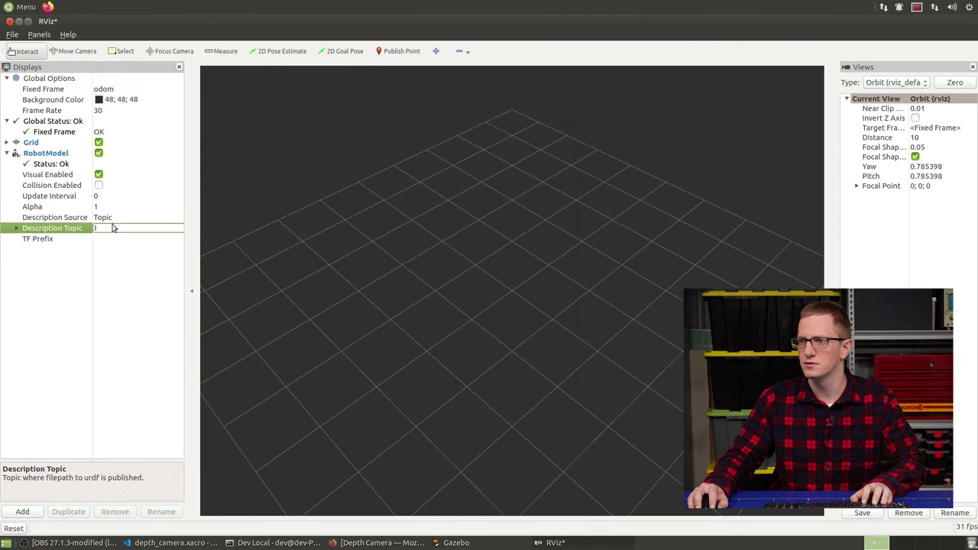
{"action": "type", "text": "/robot_description"}
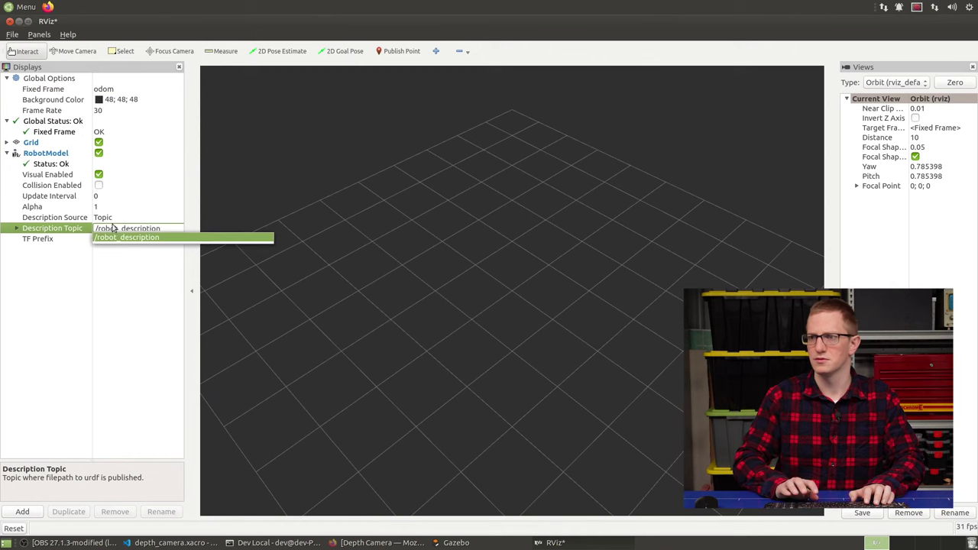
{"action": "left_click", "coordinate": [127, 237]}
{"action": "left_click", "coordinate": [24, 375]}
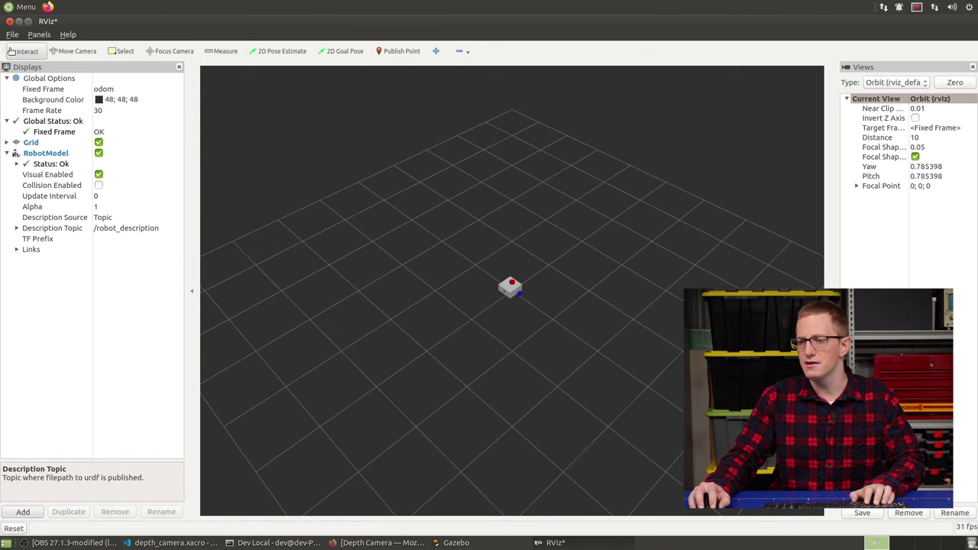
- Add an Image display to the visualization
{"action": "left_click", "coordinate": [22, 511]}
{"action": "scroll", "coordinate": [420, 205], "scroll_direction": "down", "scroll_amount": 1}
{"action": "left_click", "coordinate": [418, 191]}
{"action": "key", "text": "Return"}
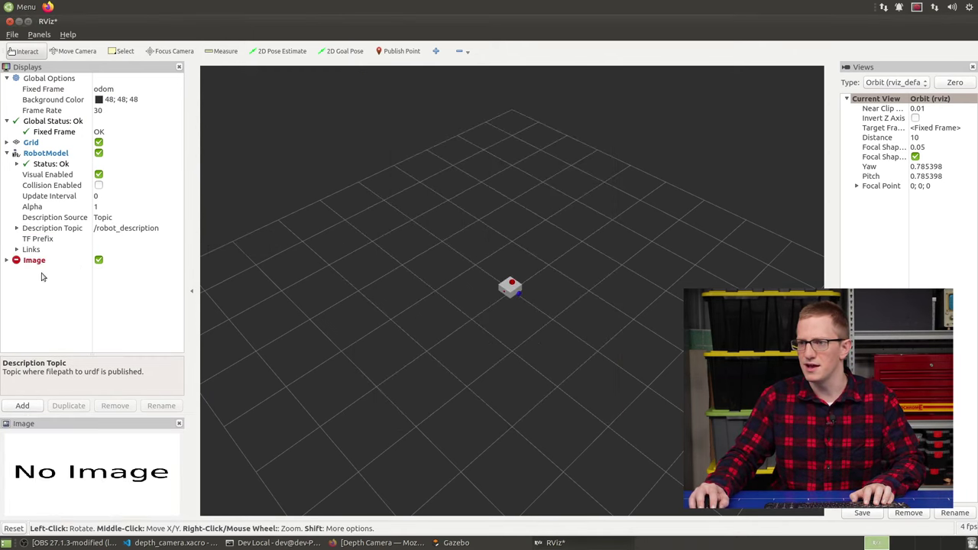
- Set the Image display's topic to /camera/depth/image_raw and check the image with Normalize Range switched off and back on
{"action": "double_click", "coordinate": [34, 262]}
{"action": "left_click", "coordinate": [112, 282]}
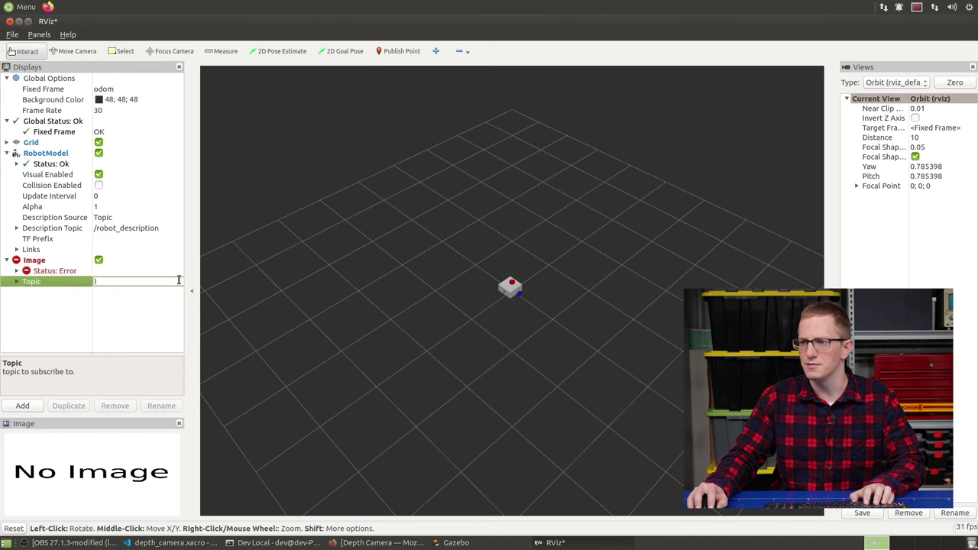
{"action": "left_click_drag", "start_coordinate": [185, 280], "coordinate": [352, 285]}
{"action": "left_click", "coordinate": [352, 282]}
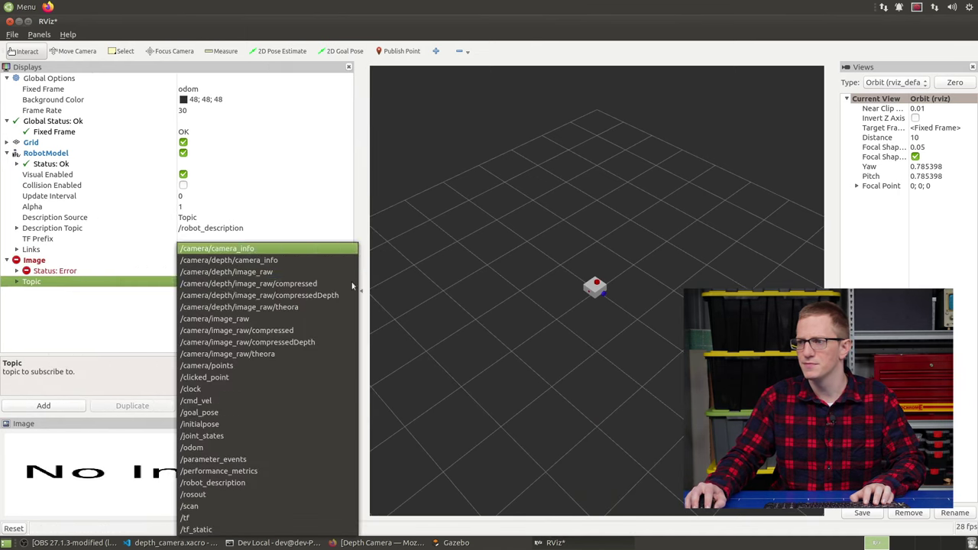
{"action": "left_click", "coordinate": [272, 273]}
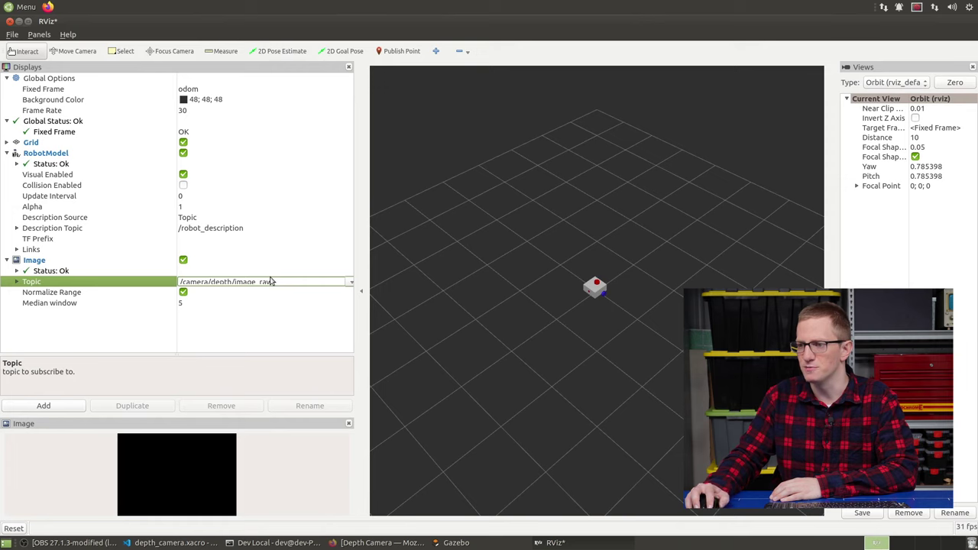
{"action": "left_click", "coordinate": [174, 528]}
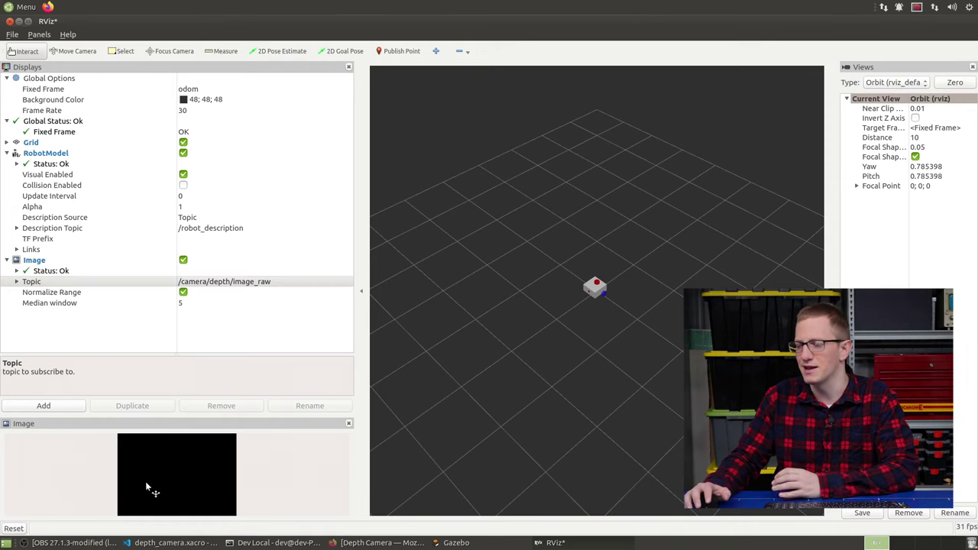
{"action": "left_click", "coordinate": [183, 293]}
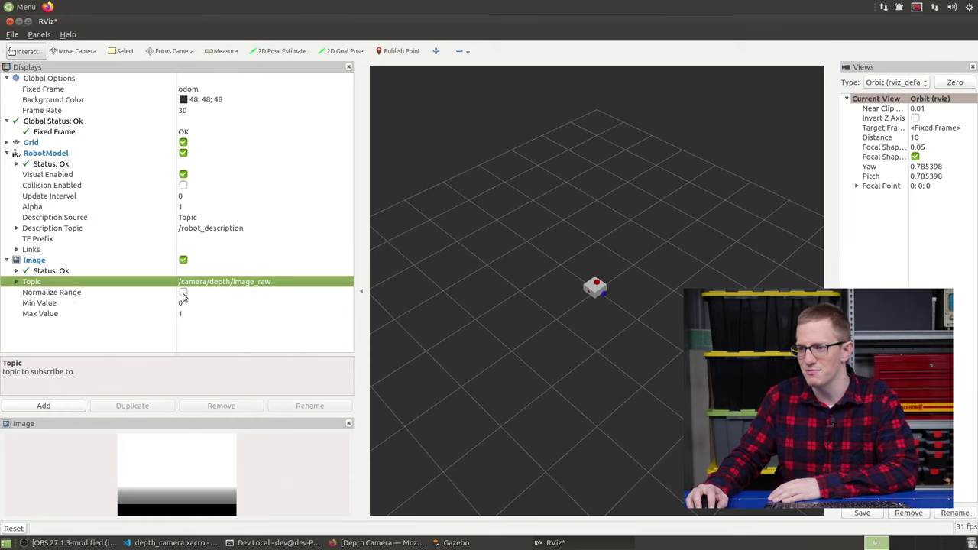
{"action": "left_click", "coordinate": [184, 293]}
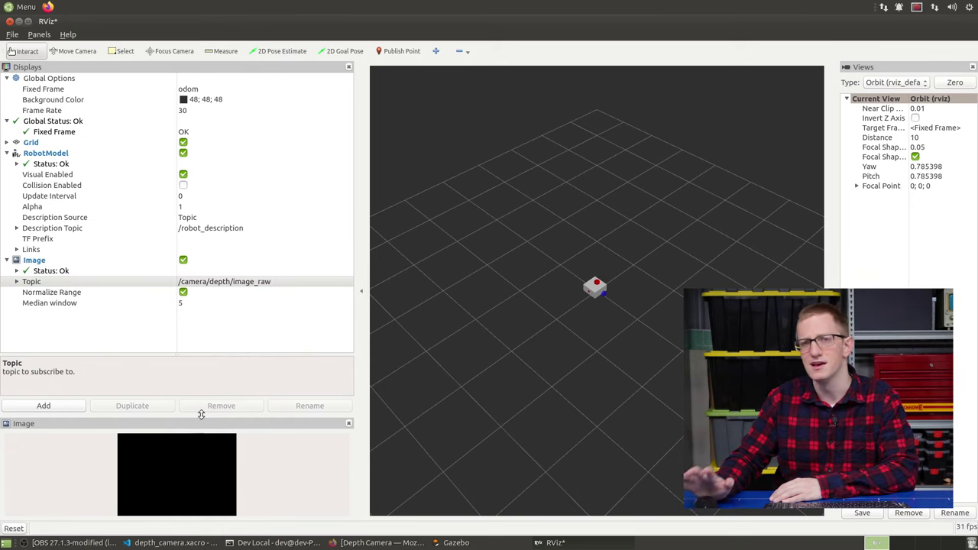
- Add a PointCloud2 display and set its topic to /camera/points
{"action": "left_click", "coordinate": [43, 406]}
{"action": "scroll", "coordinate": [458, 191], "scroll_direction": "down", "scroll_amount": 3}
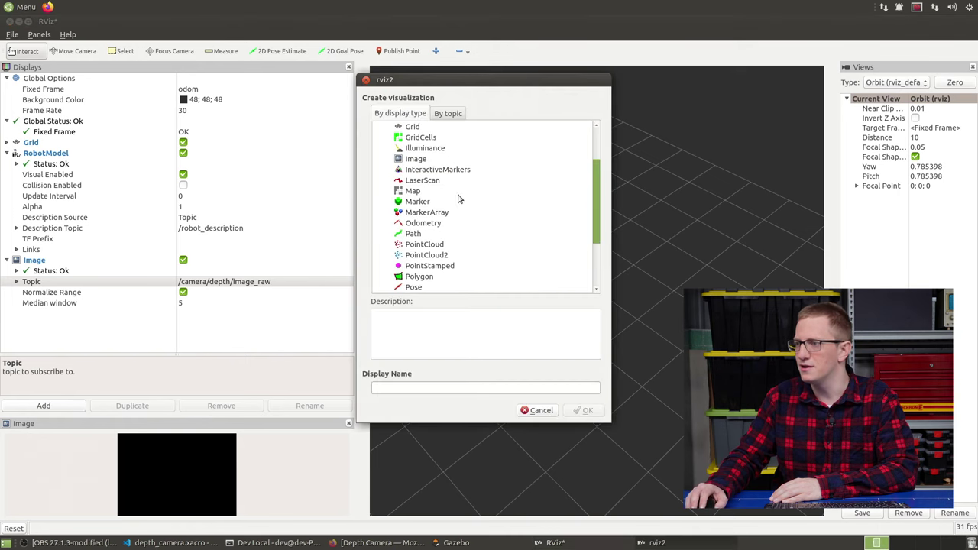
{"action": "double_click", "coordinate": [433, 229]}
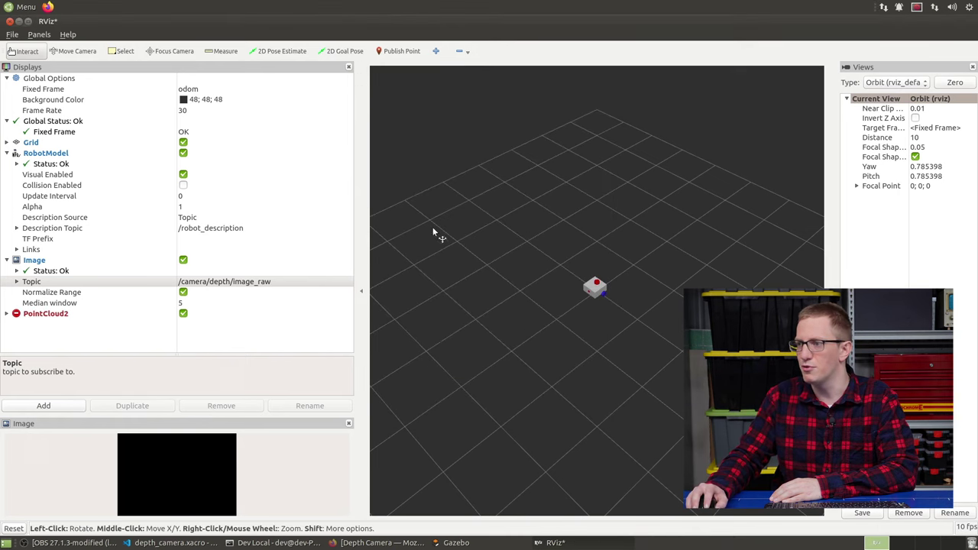
{"action": "left_click", "coordinate": [7, 314]}
{"action": "scroll", "coordinate": [171, 202], "scroll_direction": "down", "scroll_amount": 2}
{"action": "left_click", "coordinate": [240, 270]}
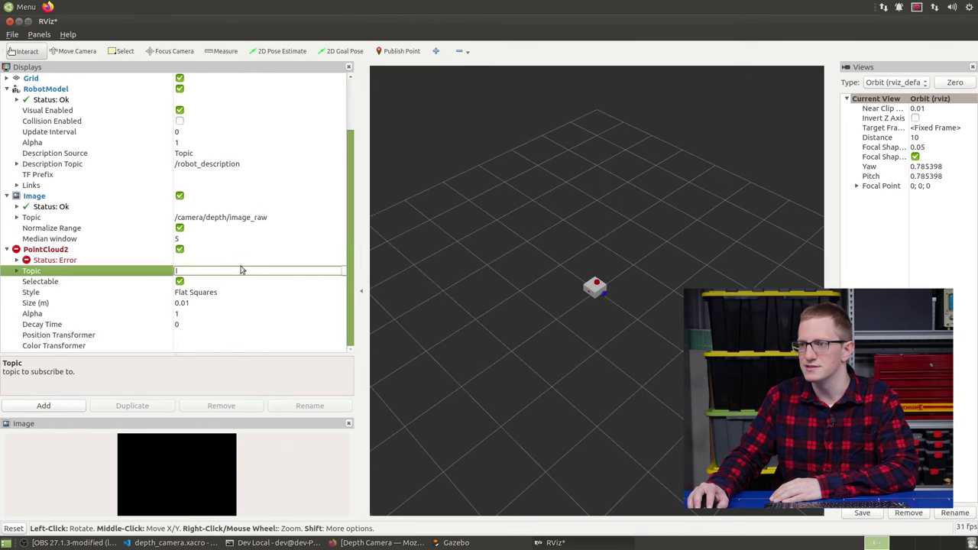
{"action": "left_click", "coordinate": [343, 269]}
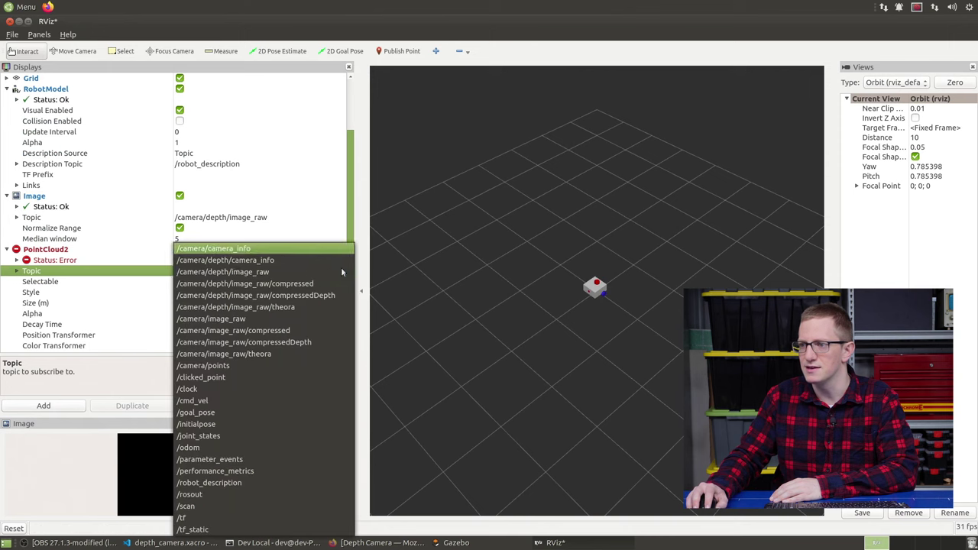
{"action": "left_click", "coordinate": [203, 366]}
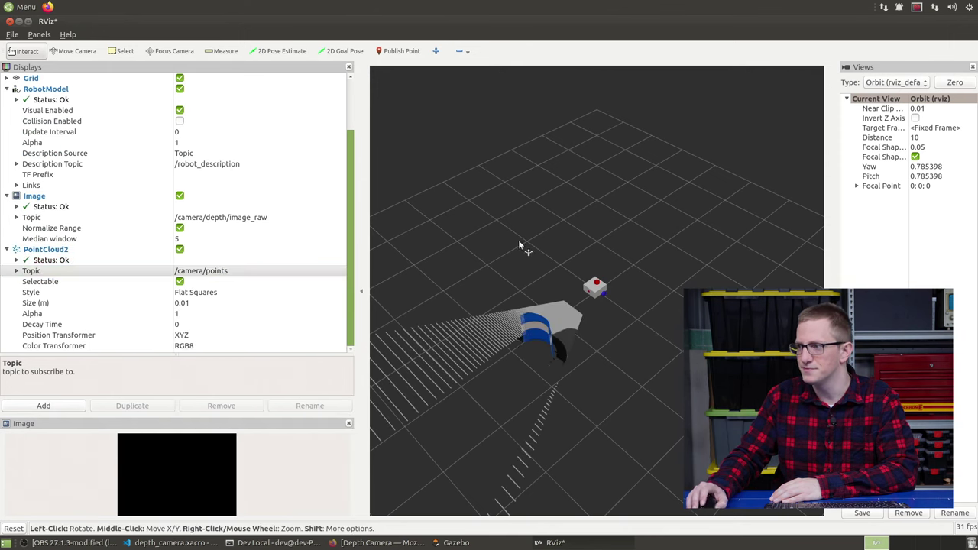
- Examine the barrel's point cloud from several angles and compare its colours with the barrels in the Gazebo scene
{"action": "scroll", "coordinate": [612, 294], "scroll_direction": "down", "scroll_amount": 5}
{"action": "left_click_drag", "start_coordinate": [609, 291], "coordinate": [599, 216]}
{"action": "middle_click_drag", "start_coordinate": [598, 215], "coordinate": [574, 244]}
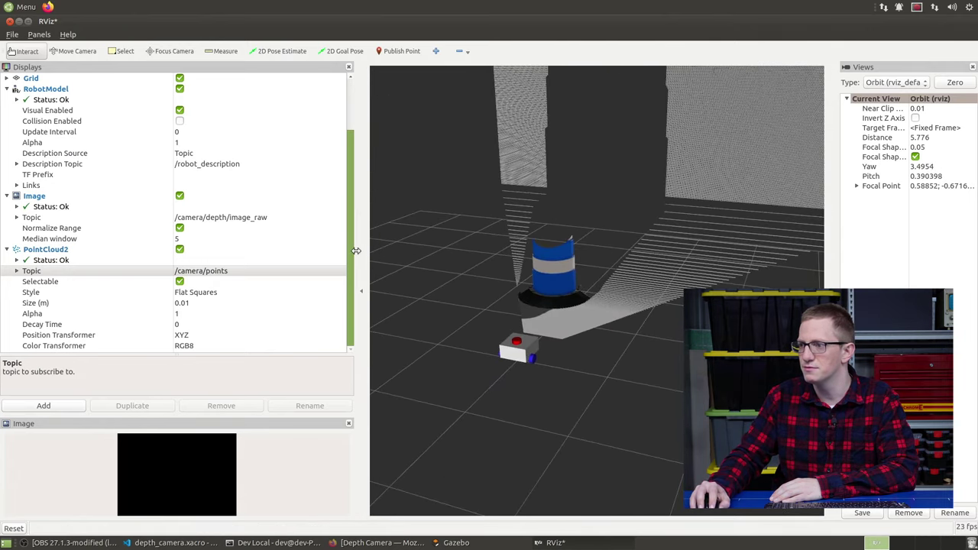
{"action": "left_click_drag", "start_coordinate": [356, 257], "coordinate": [201, 258]}
{"action": "left_click_drag", "start_coordinate": [506, 297], "coordinate": [630, 294]}
{"action": "scroll", "coordinate": [539, 294], "scroll_direction": "up", "scroll_amount": 8}
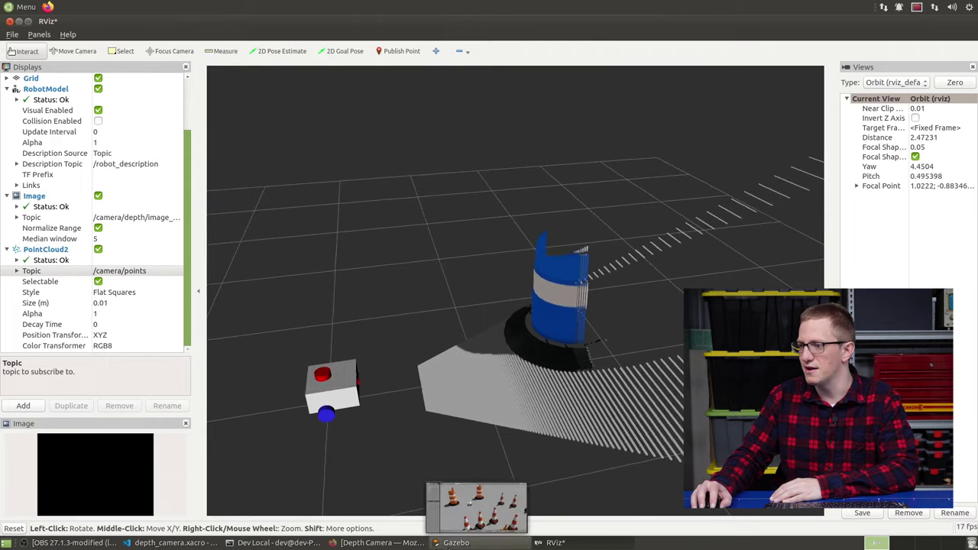
{"action": "left_click", "coordinate": [457, 543]}
{"action": "scroll", "coordinate": [454, 218], "scroll_direction": "up", "scroll_amount": 5}
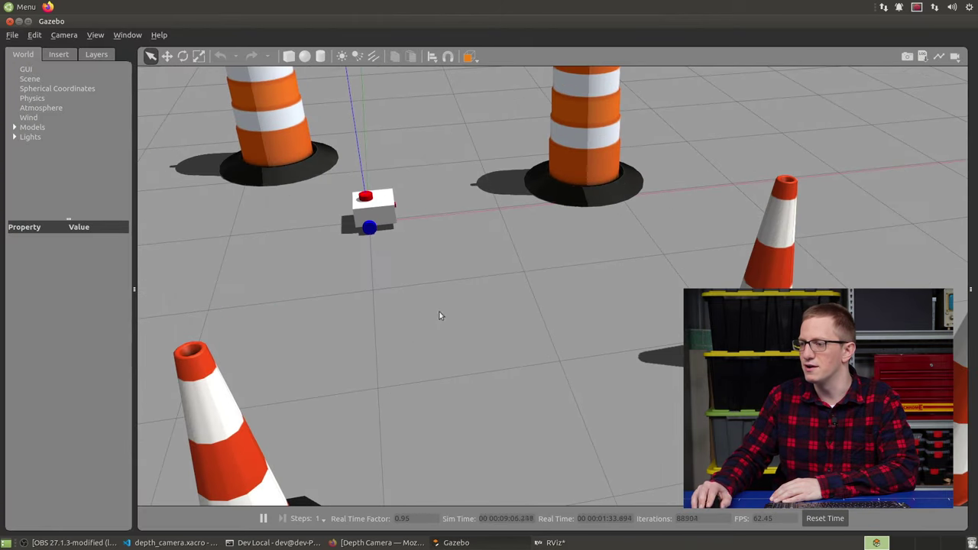
{"action": "left_click", "coordinate": [562, 542]}
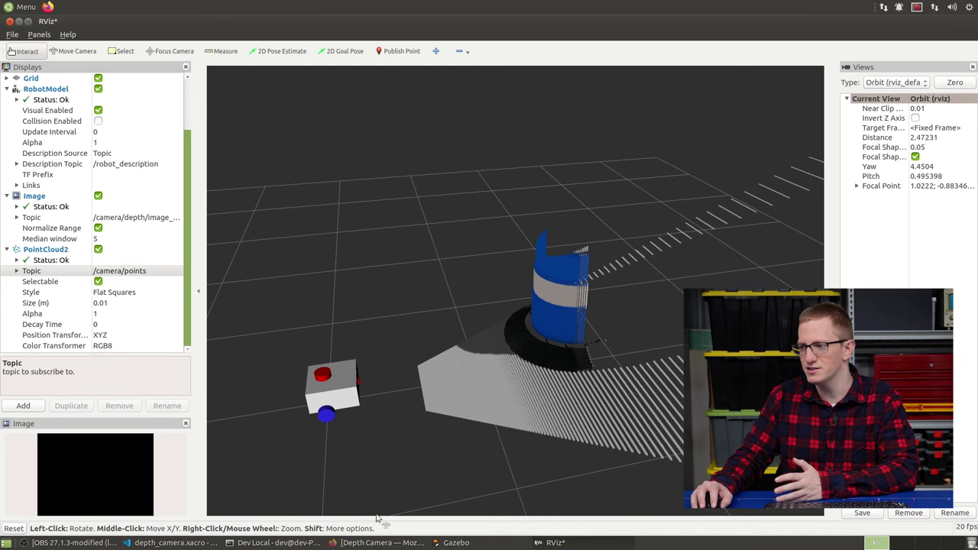
{"action": "left_click", "coordinate": [456, 543]}
{"action": "left_click", "coordinate": [556, 542]}
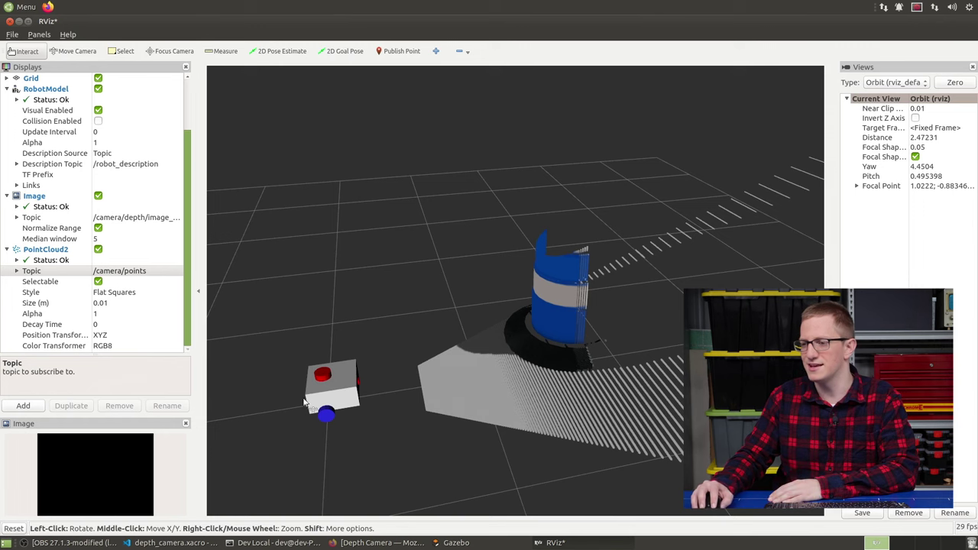
- Switch to depth_camera.xacro in Visual Studio Code, change the camera image format to B8G8R8 and save the file
{"action": "left_click", "coordinate": [171, 543]}
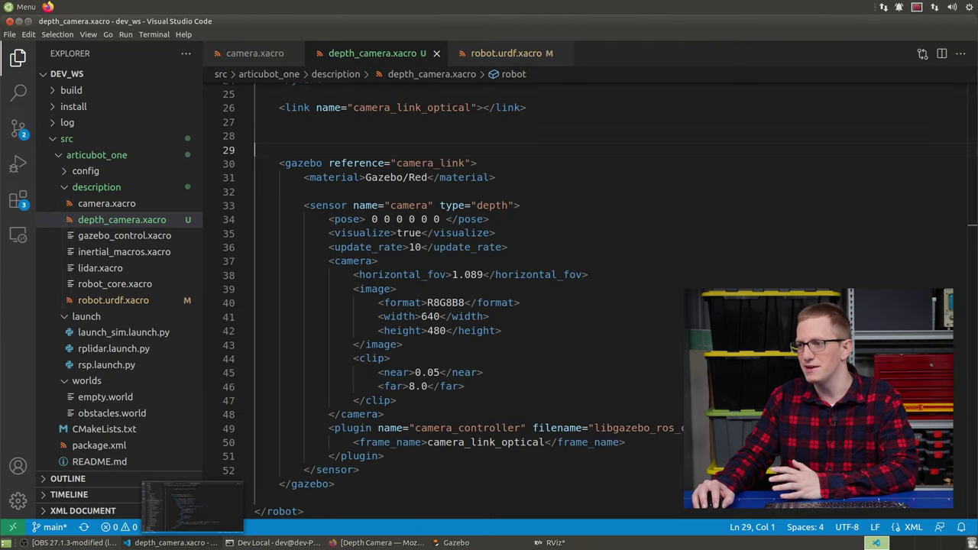
{"action": "left_click", "coordinate": [428, 302]}
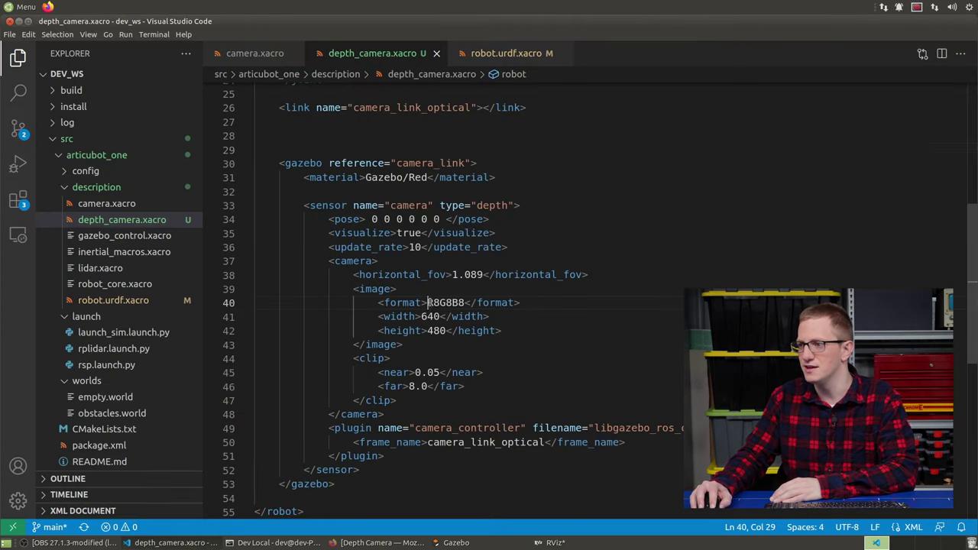
{"action": "double_click", "coordinate": [449, 303]}
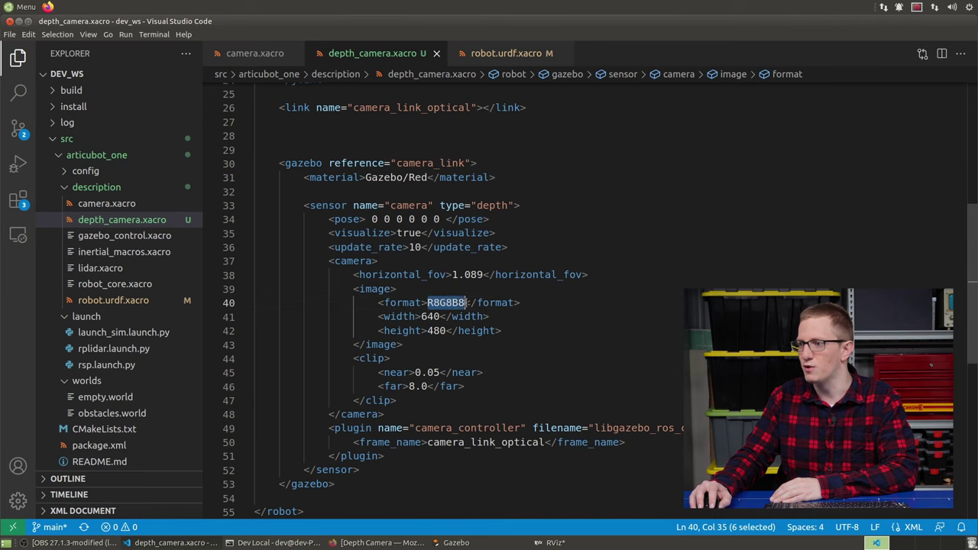
{"action": "type", "text": "B8"}
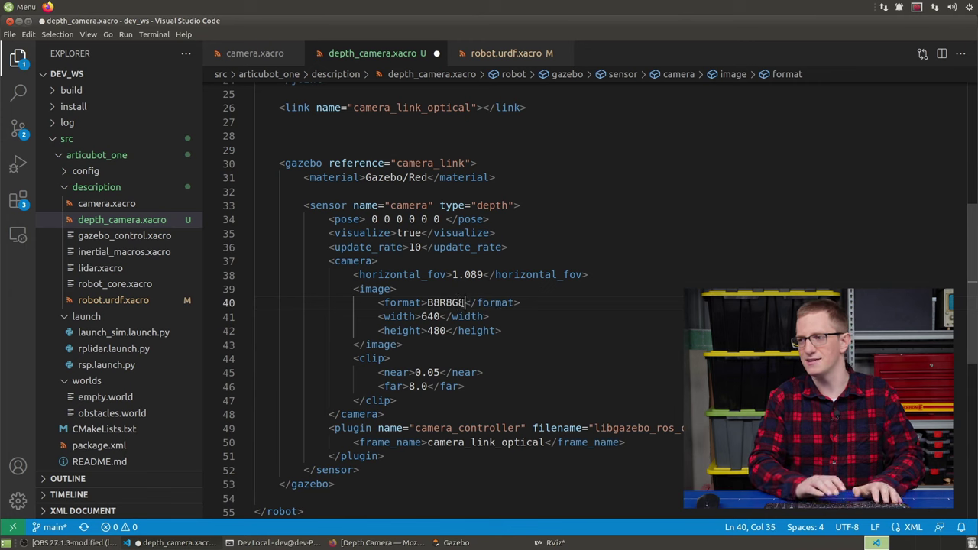
{"action": "key", "text": "ctrl+s"}
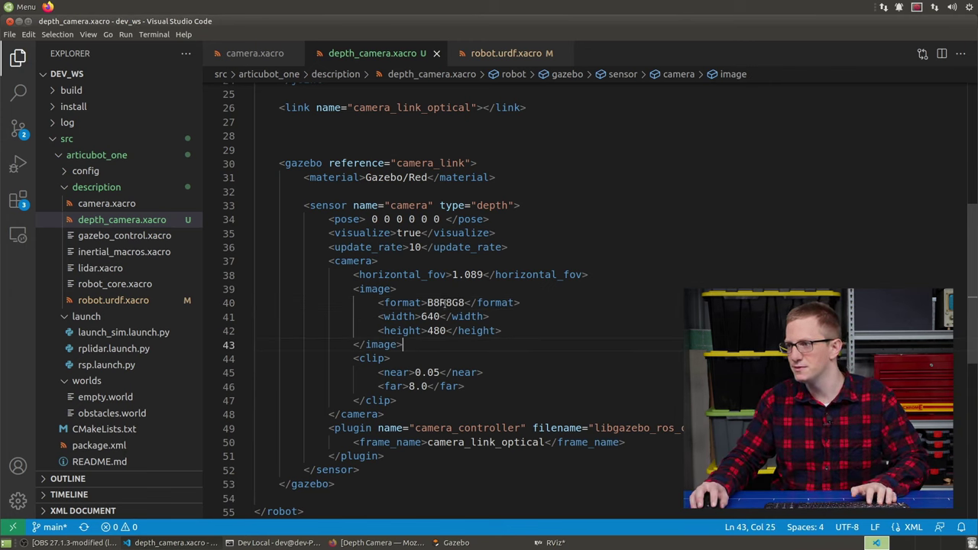
{"action": "key", "text": "BackSpace"}
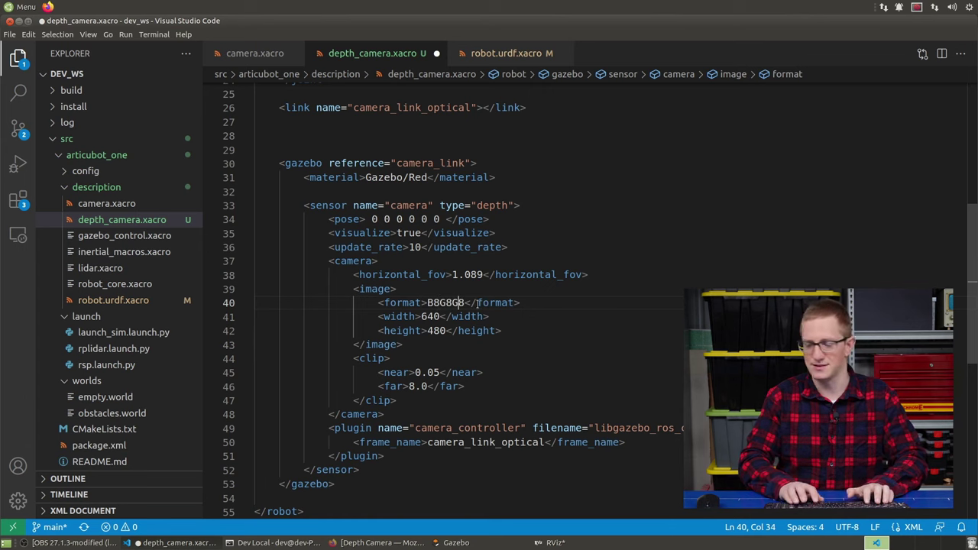
{"action": "left_click", "coordinate": [553, 246]}
{"action": "key", "text": "ctrl+s"}
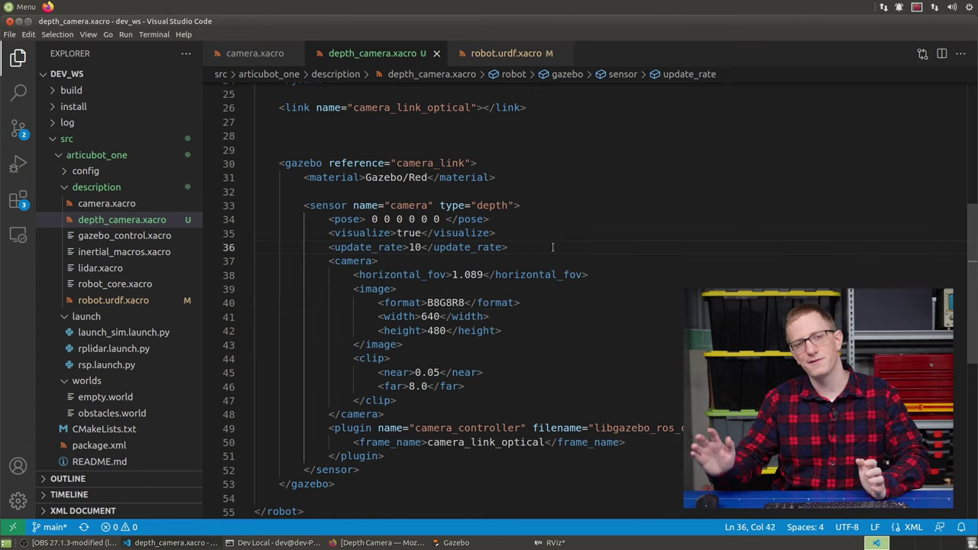
- Add empty min_depth and max_depth tags below frame_name in the camera_controller plugin of depth_camera.xacro and save the file
{"action": "key", "text": "Down"}
{"action": "key", "text": "Down"}
{"action": "key", "text": "Down"}
{"action": "key", "text": "Down"}
{"action": "key", "text": "Down"}
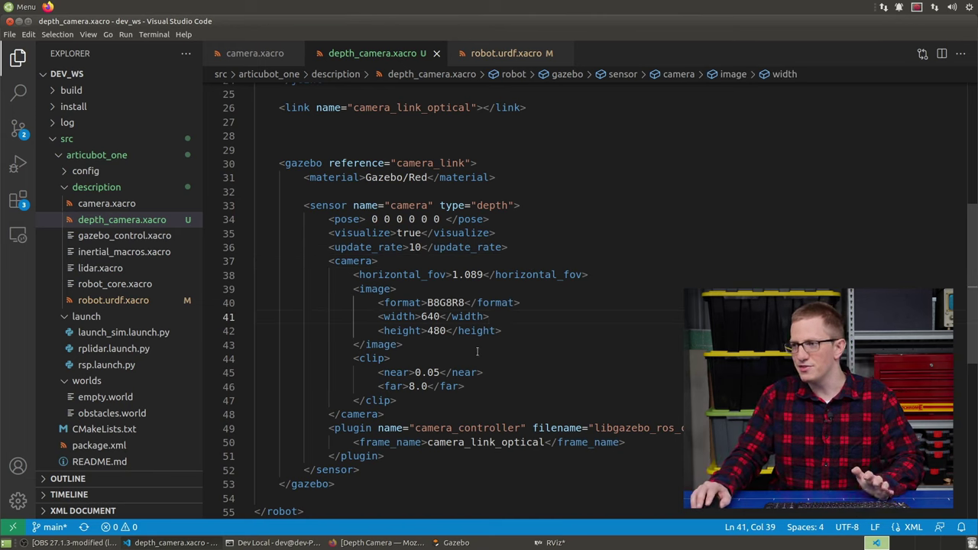
{"action": "left_click", "coordinate": [657, 437]}
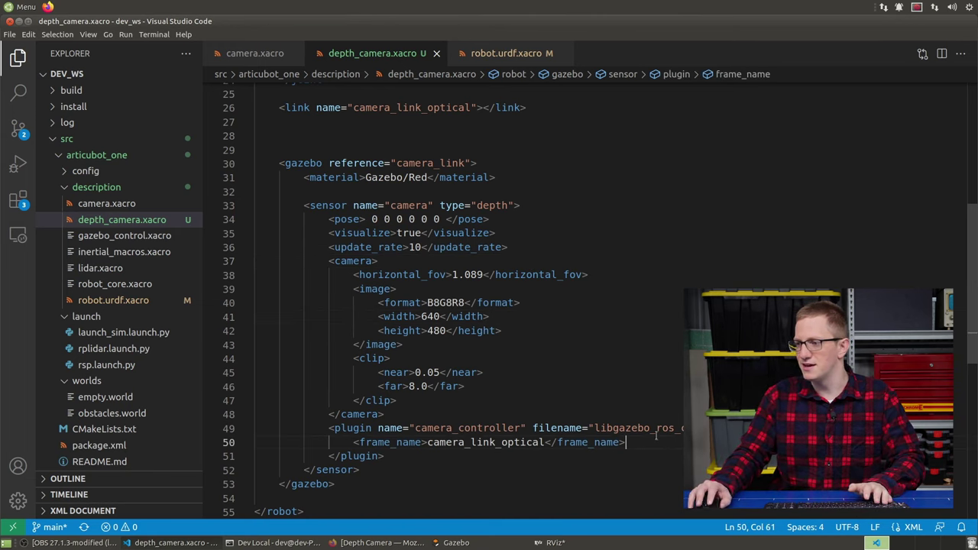
{"action": "key", "text": "Return"}
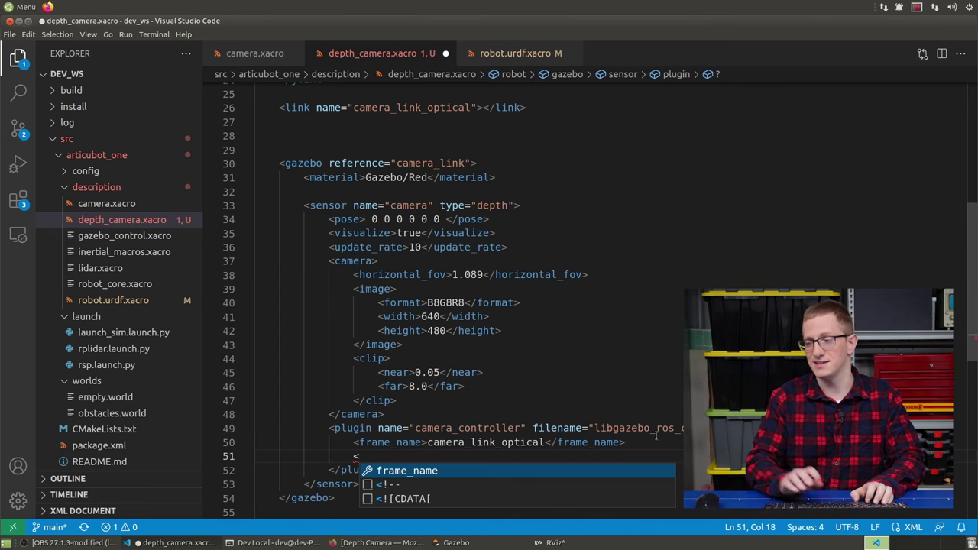
{"action": "type", "text": "<"}
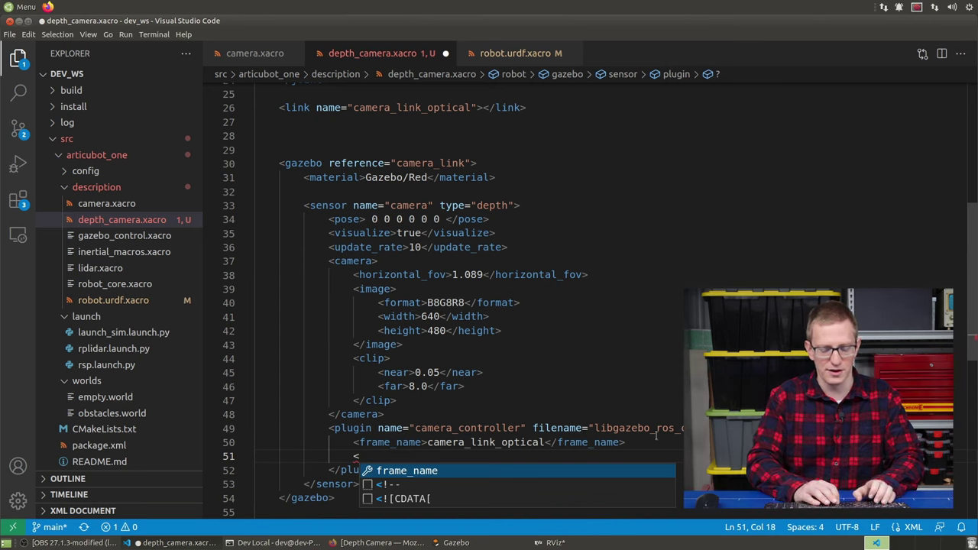
{"action": "type", "text": "min_depth"}
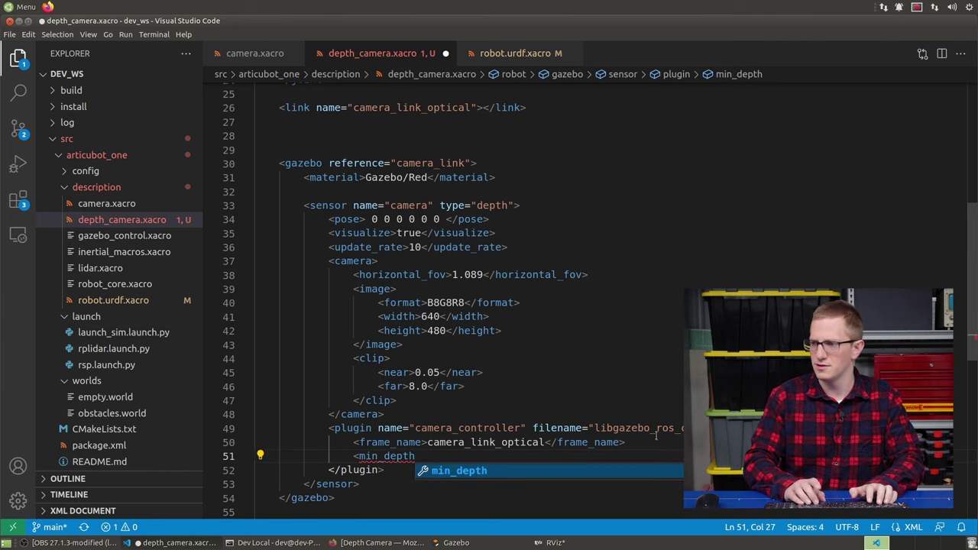
{"action": "type", "text": "></min_depth>"}
{"action": "key", "text": "End"}
{"action": "key", "text": "Return"}
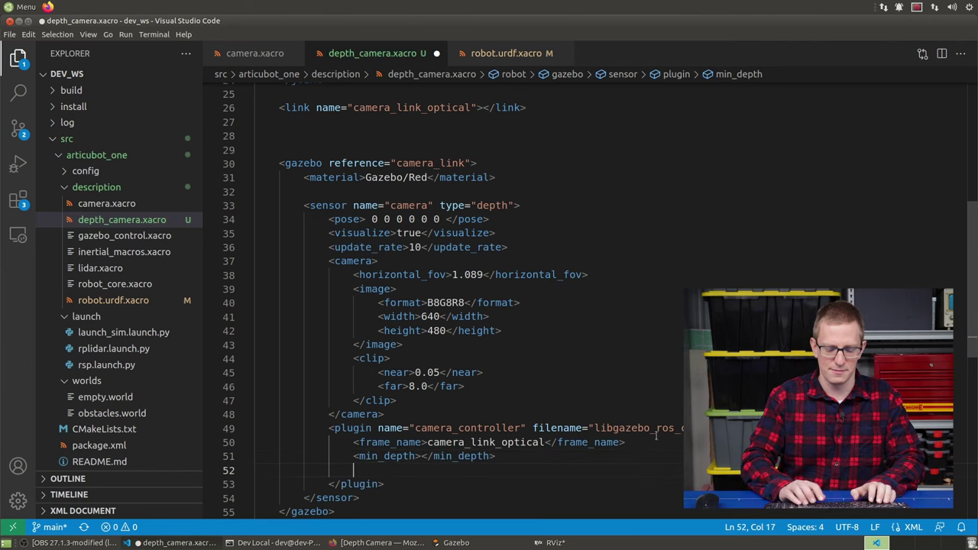
{"action": "type", "text": "<max_depth></max_depth>"}
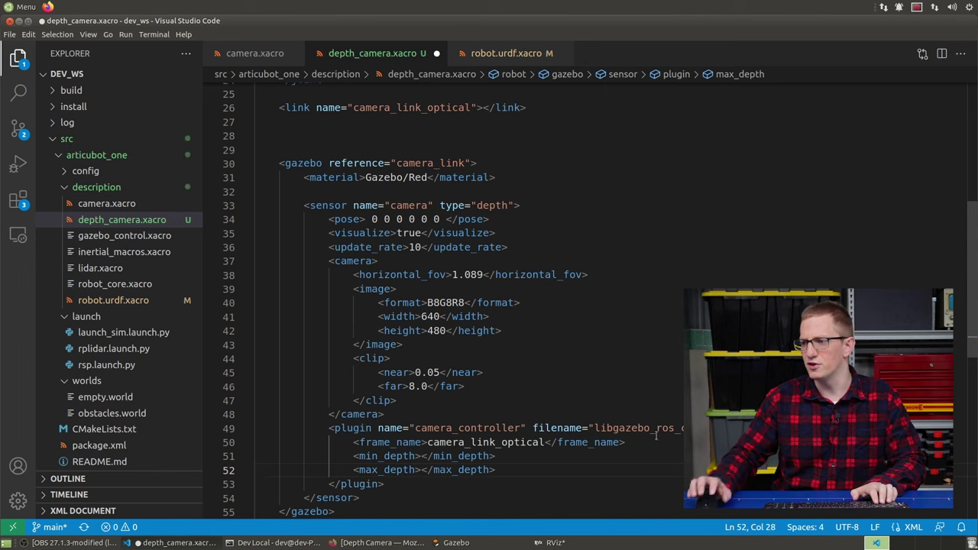
{"action": "key", "text": "ctrl+s"}
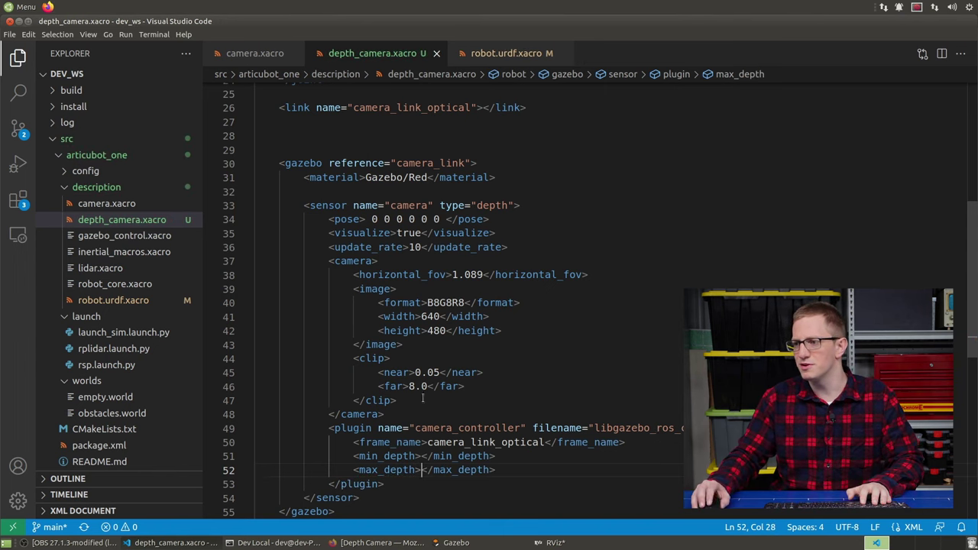
- Set the plugin's min_depth to 0.1 and max_depth to 100.0, and save the file
{"action": "left_click_drag", "start_coordinate": [465, 387], "coordinate": [245, 372]}
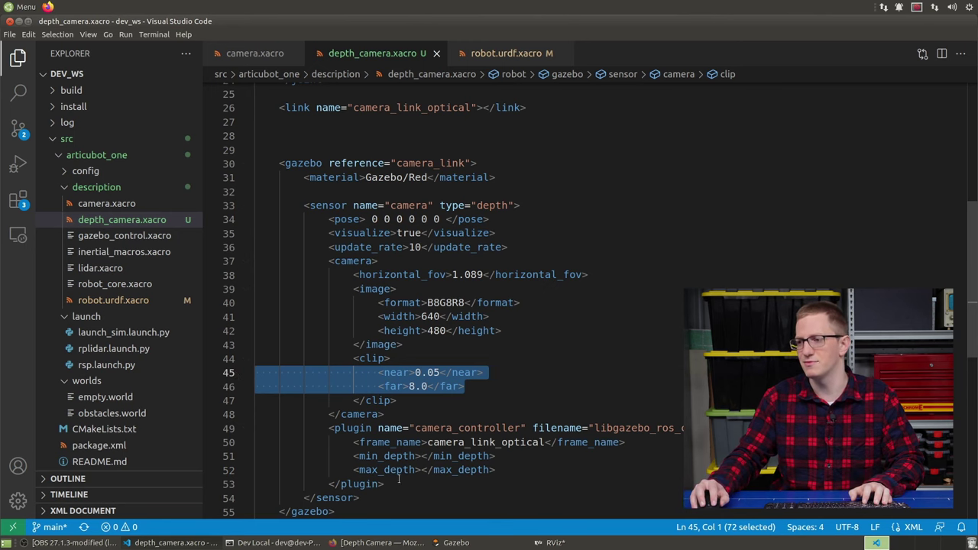
{"action": "left_click", "coordinate": [420, 456]}
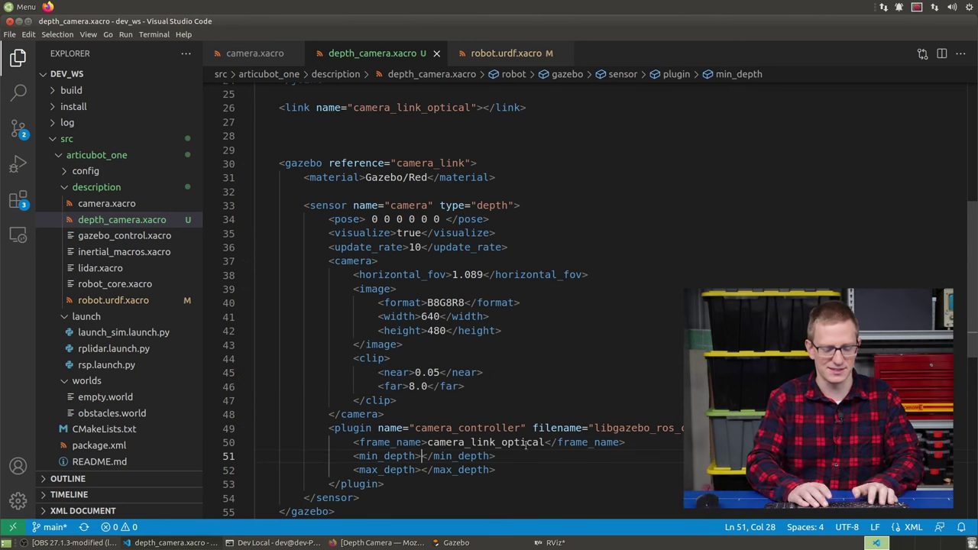
{"action": "type", "text": "00.0"}
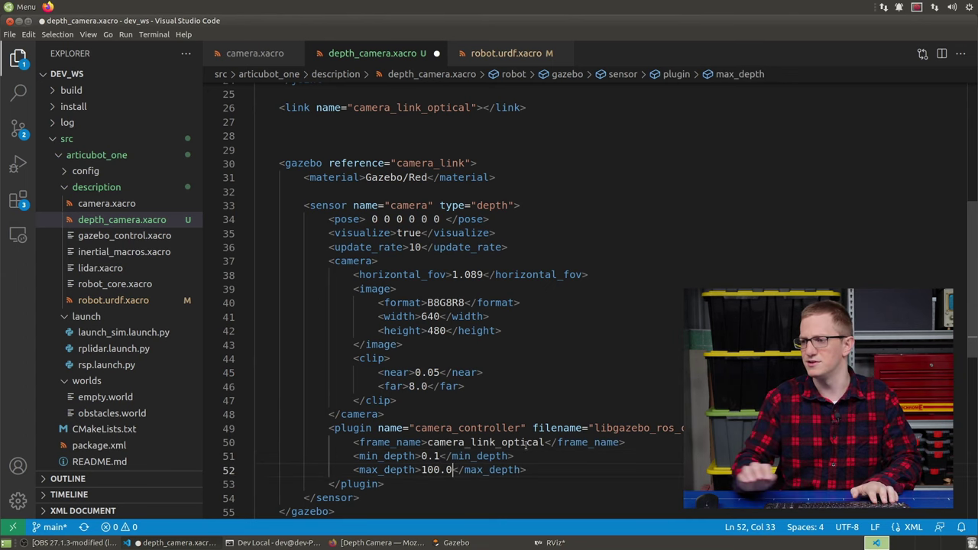
{"action": "left_click", "coordinate": [589, 370]}
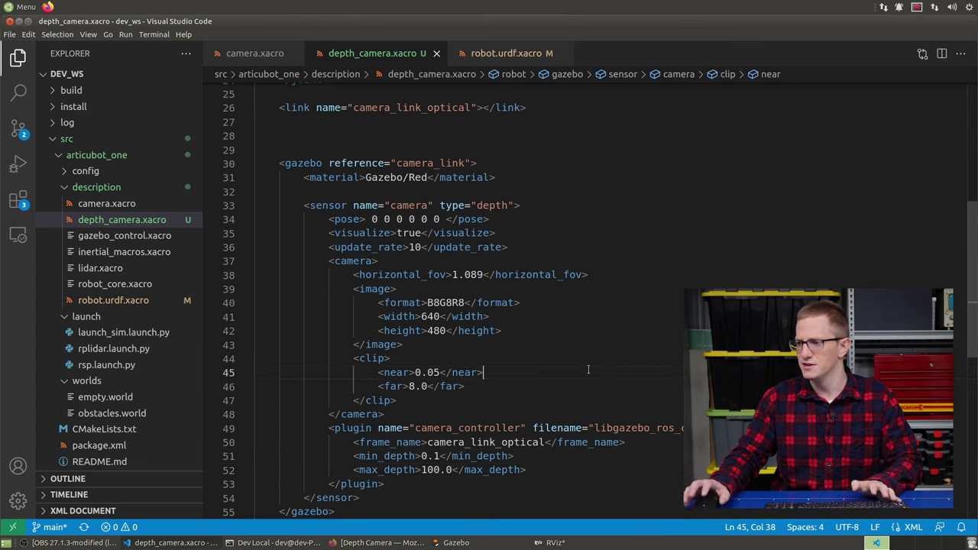
- Close Gazebo, stop the running simulation launch in the terminal and run the same launch command again
{"action": "left_click", "coordinate": [456, 543]}
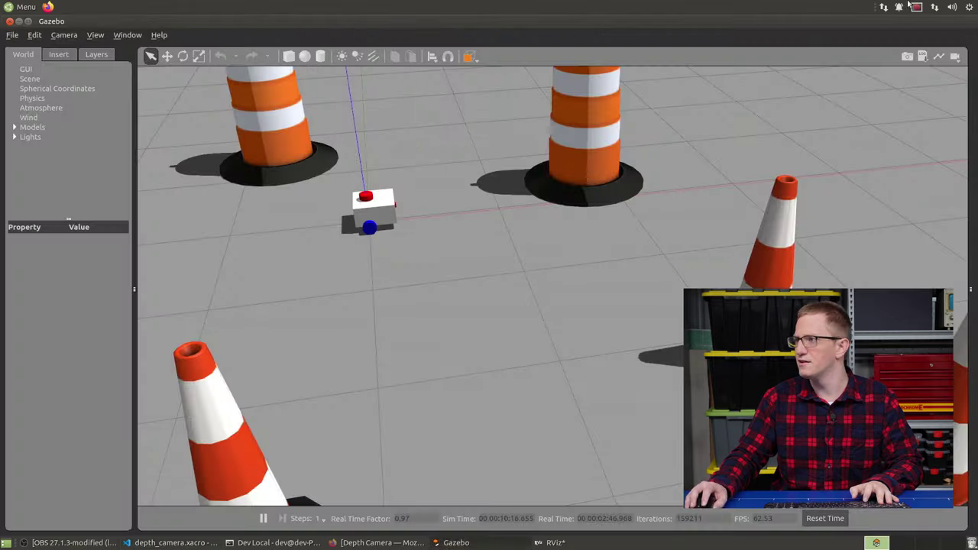
{"action": "left_click", "coordinate": [10, 22]}
{"action": "left_click", "coordinate": [276, 543]}
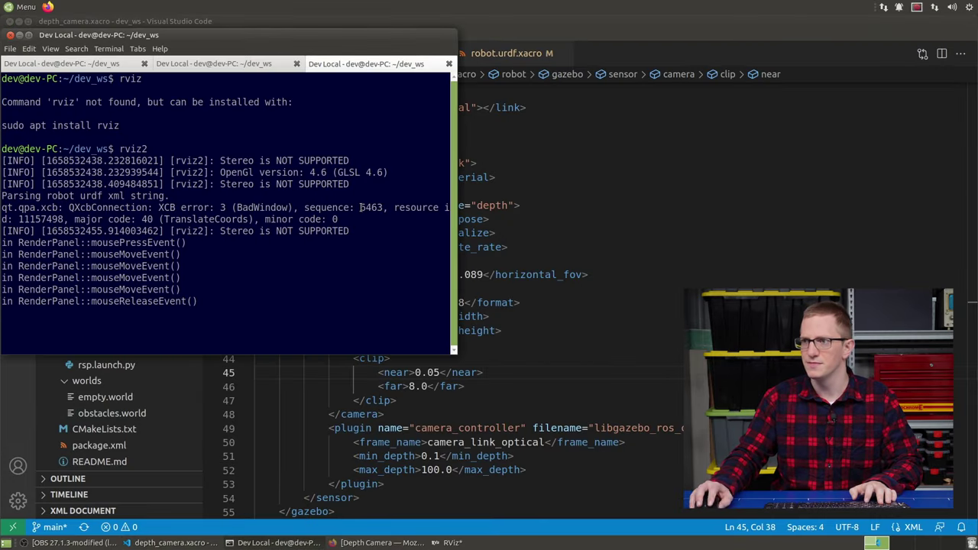
{"action": "left_click", "coordinate": [83, 67]}
{"action": "left_click", "coordinate": [170, 68]}
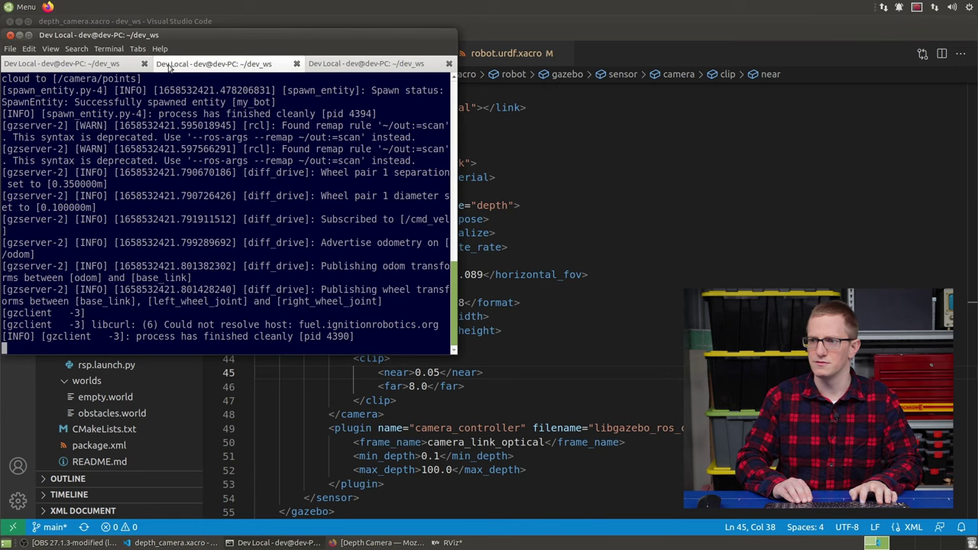
{"action": "key", "text": "ctrl+c"}
{"action": "key", "text": "Up"}
{"action": "key", "text": "Return"}
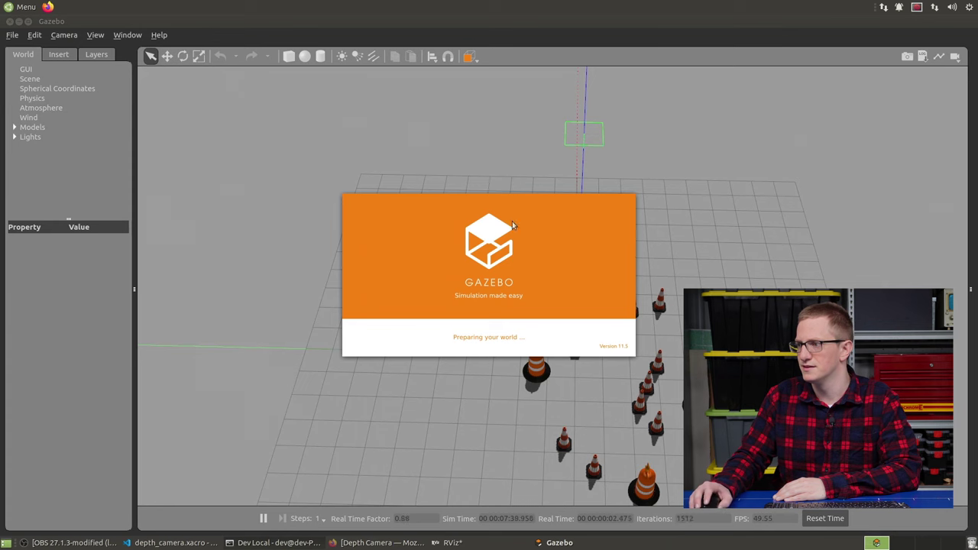
- Switch to RViz, reset it and orbit the view to check the barrel's point cloud colours
{"action": "left_click", "coordinate": [451, 542]}
{"action": "mouse_move", "coordinate": [48, 542]}
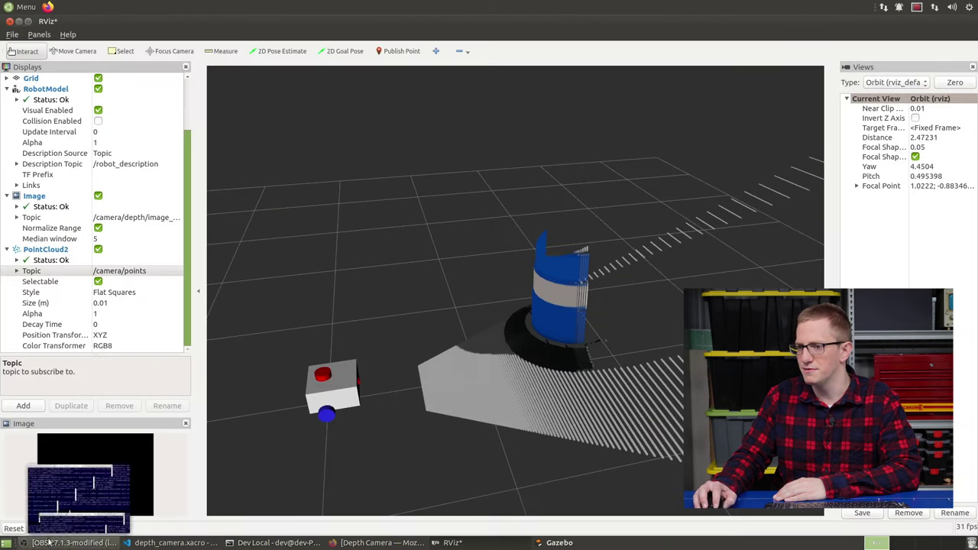
{"action": "left_click", "coordinate": [14, 529]}
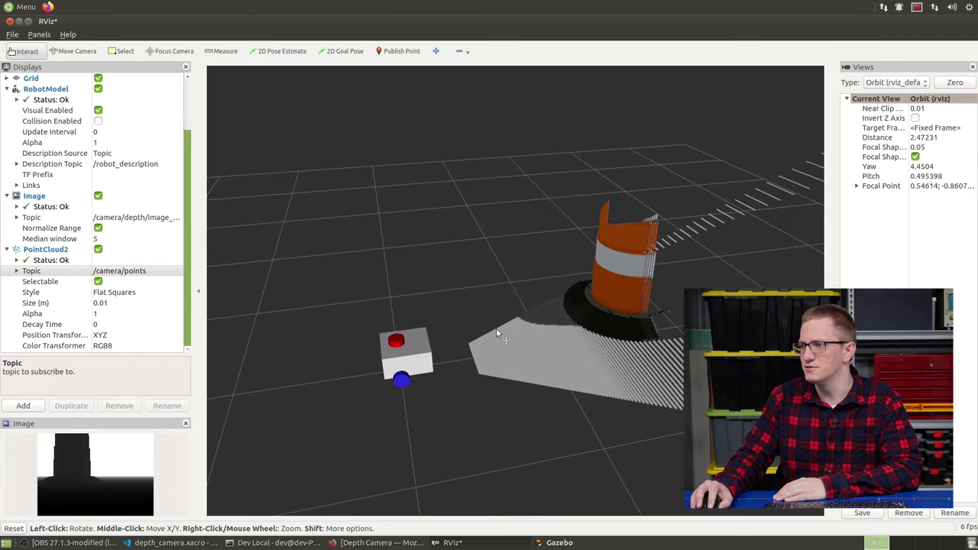
{"action": "left_click_drag", "start_coordinate": [498, 332], "coordinate": [623, 299]}
- Open a new terminal tab and start keyboard teleoperation by searching the command history for "tel"
{"action": "mouse_move", "coordinate": [457, 541]}
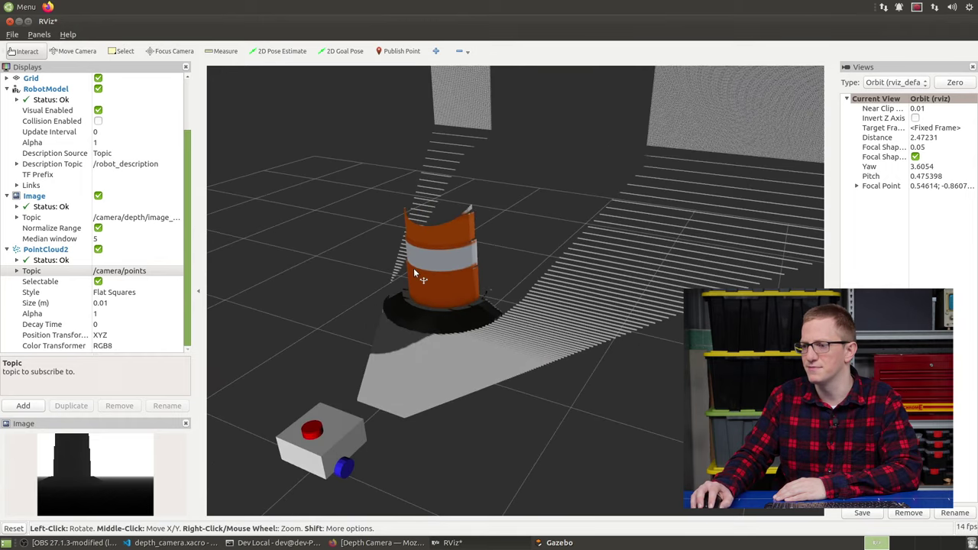
{"action": "left_click", "coordinate": [276, 543]}
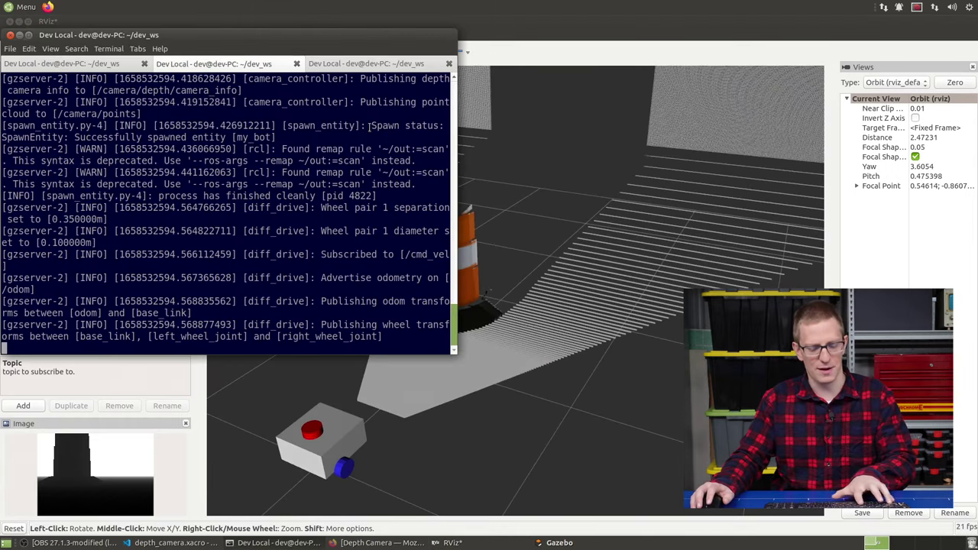
{"action": "key", "text": "ctrl+shift+t"}
{"action": "key", "text": "ctrl+r"}
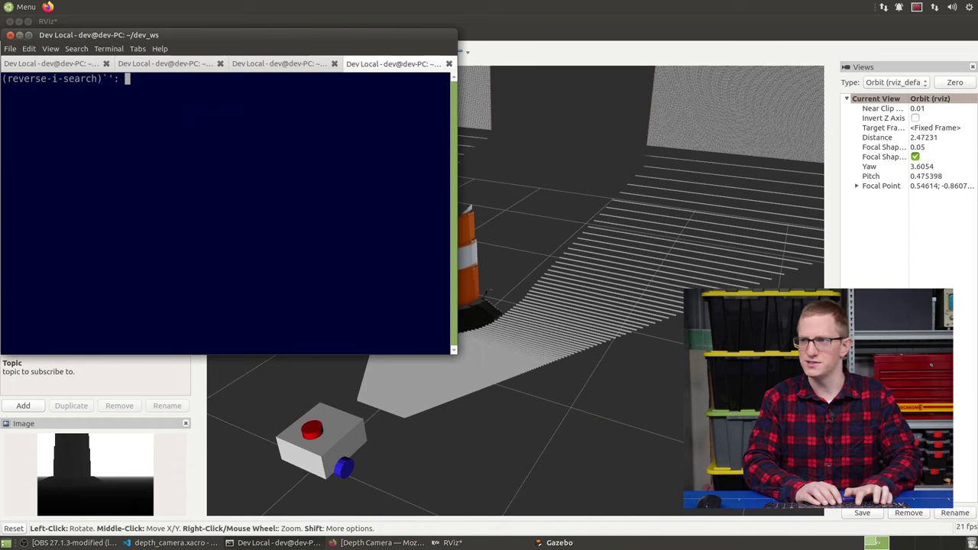
{"action": "type", "text": "tel"}
{"action": "key", "text": "Return"}
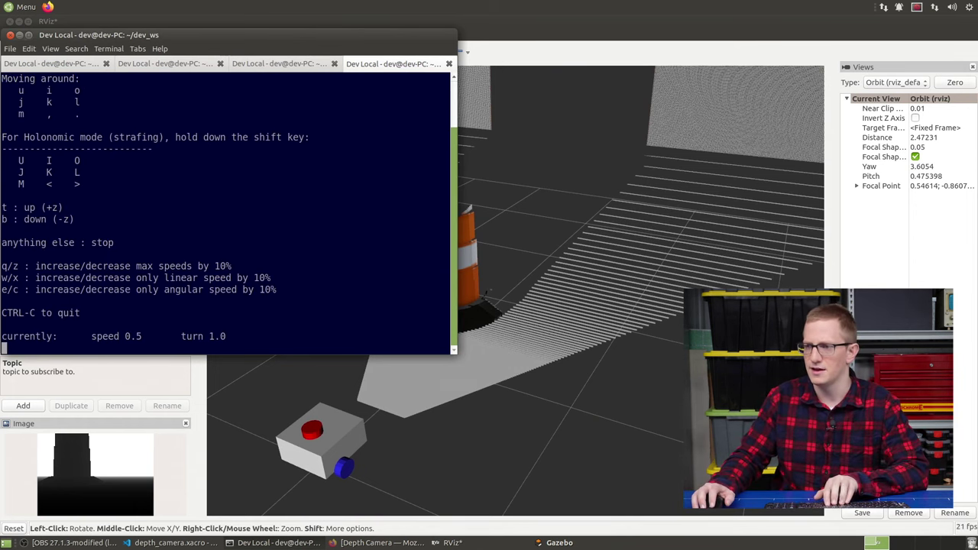
- Turn the robot in place with keyboard teleoperation and view the cones' point cloud from behind the robot in RViz
{"action": "key", "text": "j"}
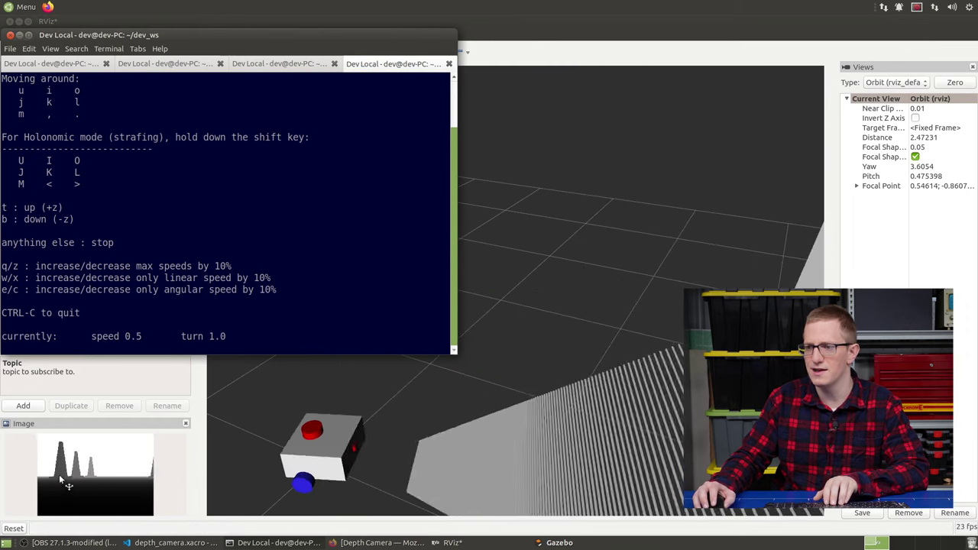
{"action": "left_click", "coordinate": [383, 440]}
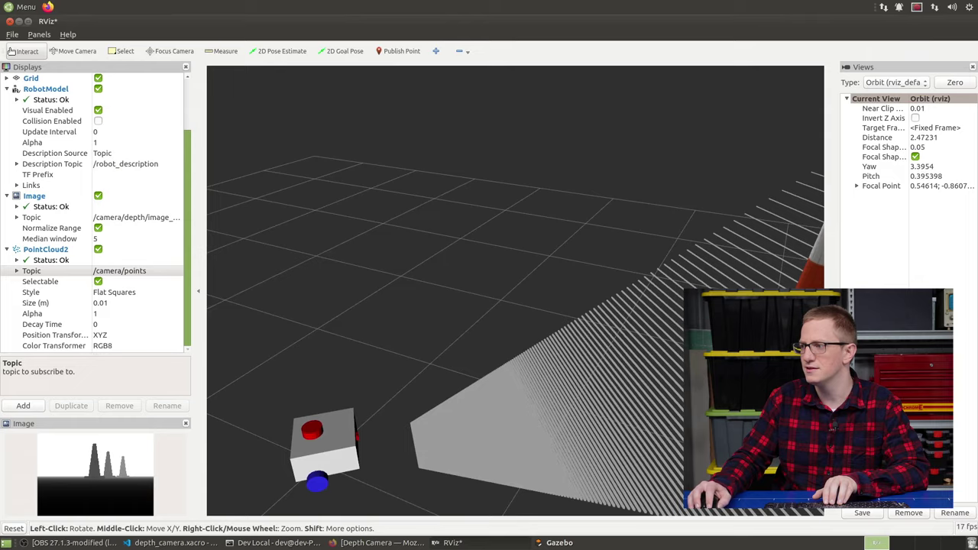
{"action": "left_click_drag", "start_coordinate": [382, 440], "coordinate": [468, 320]}
{"action": "left_click", "coordinate": [276, 543]}
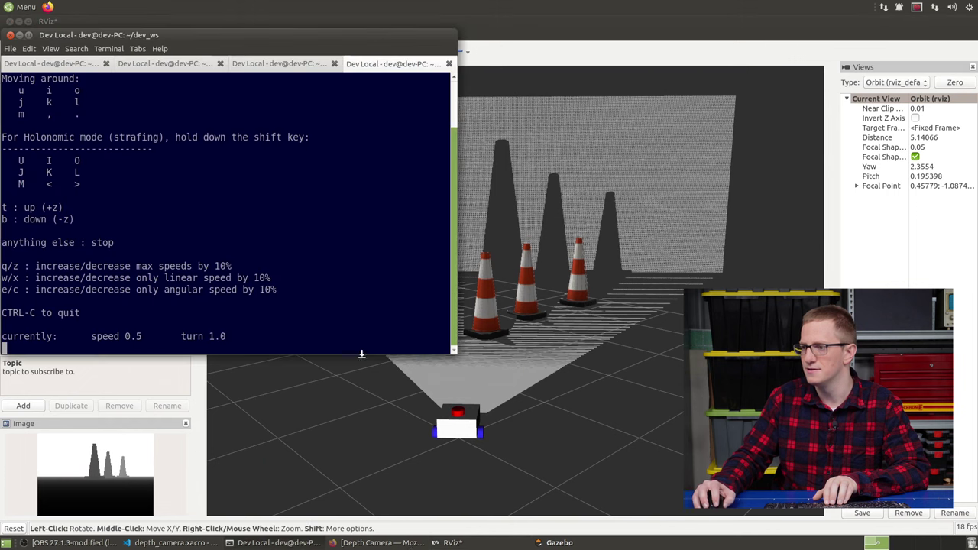
{"action": "key", "text": "j"}
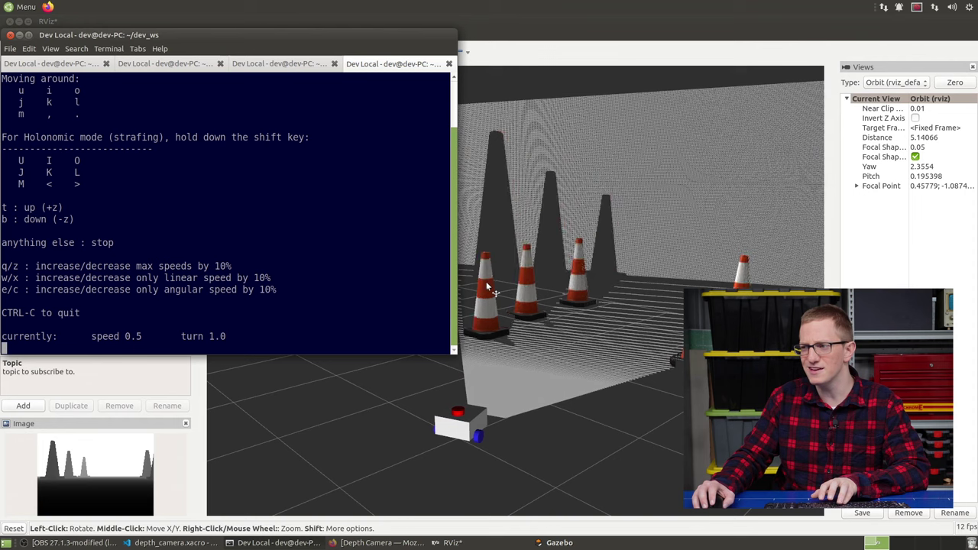
- Check the camera file and the Gazebo scene, and inspect the cones' point cloud in RViz from another angle
{"action": "left_click", "coordinate": [172, 543]}
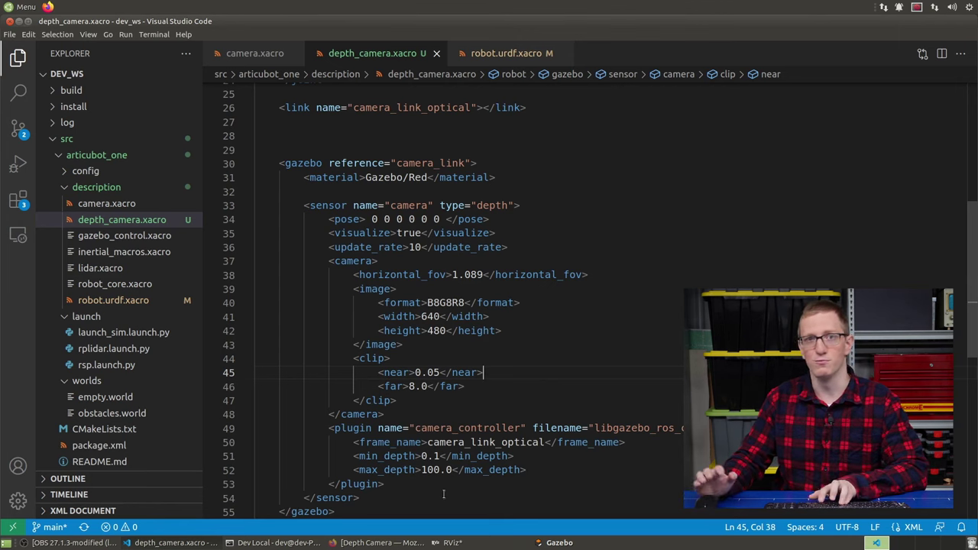
{"action": "left_click", "coordinate": [559, 542]}
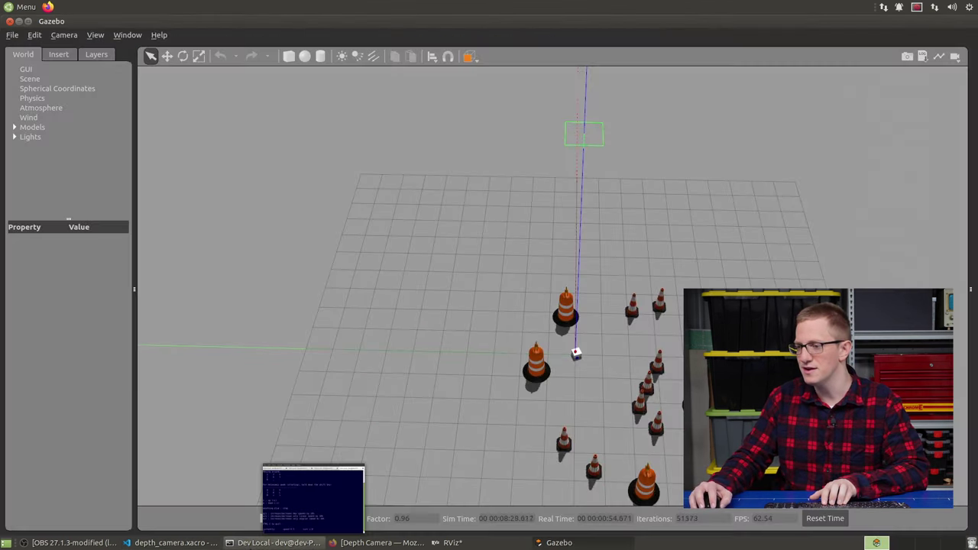
{"action": "left_click", "coordinate": [302, 542]}
{"action": "left_click", "coordinate": [453, 543]}
{"action": "left_click", "coordinate": [278, 543]}
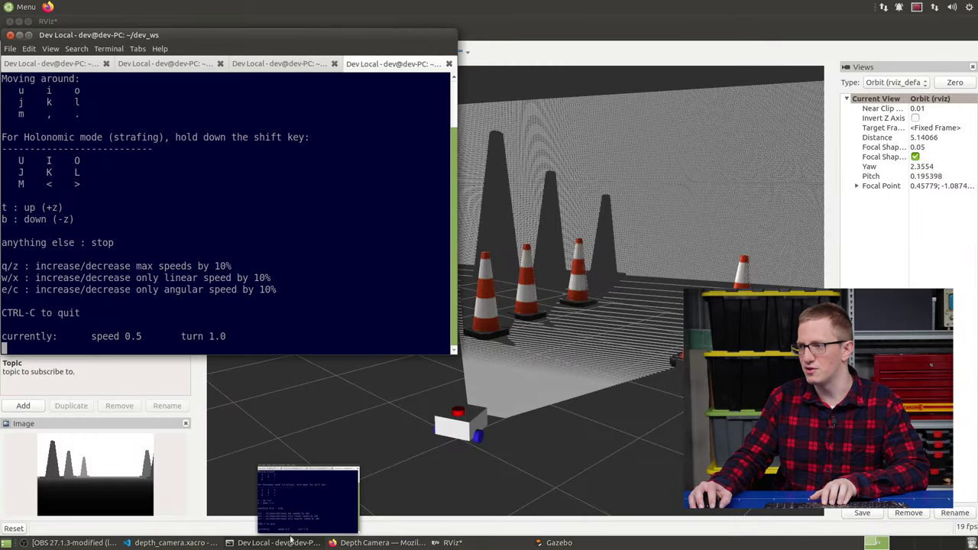
{"action": "left_click", "coordinate": [546, 301]}
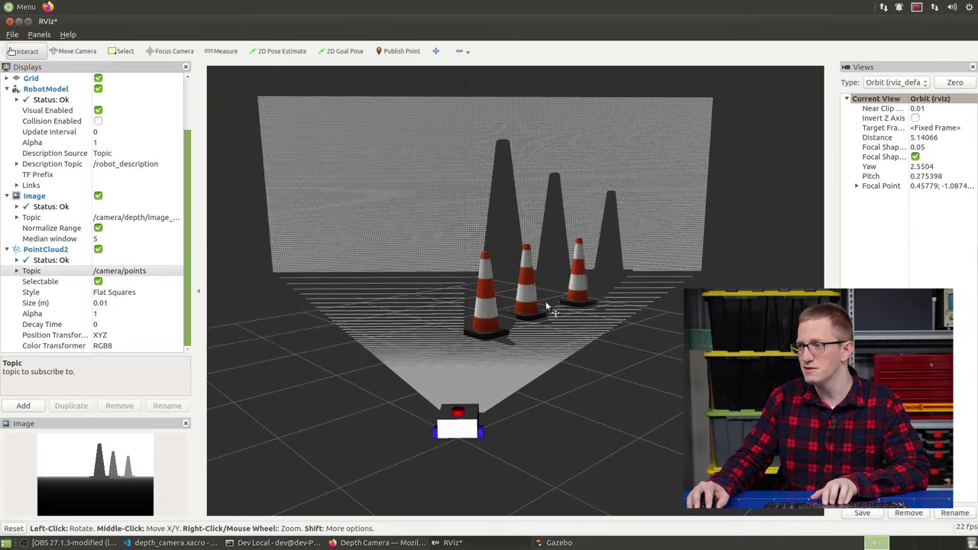
{"action": "left_click_drag", "start_coordinate": [546, 302], "coordinate": [468, 333]}
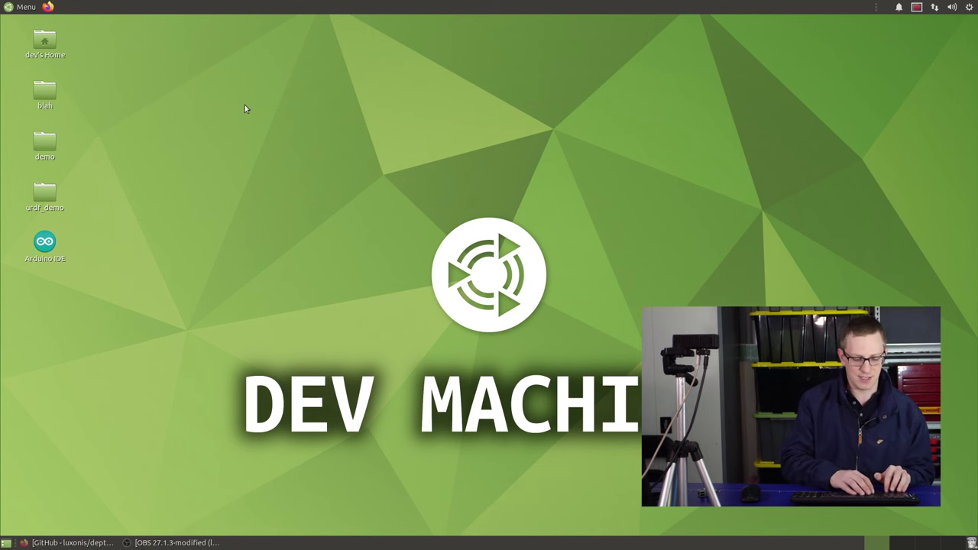
- Open a terminal, list the connected USB devices with lsusb and highlight the Intel Movidius MyriadX entry
{"action": "key", "text": "ctrl+alt+t"}
{"action": "type", "text": "lsus"}
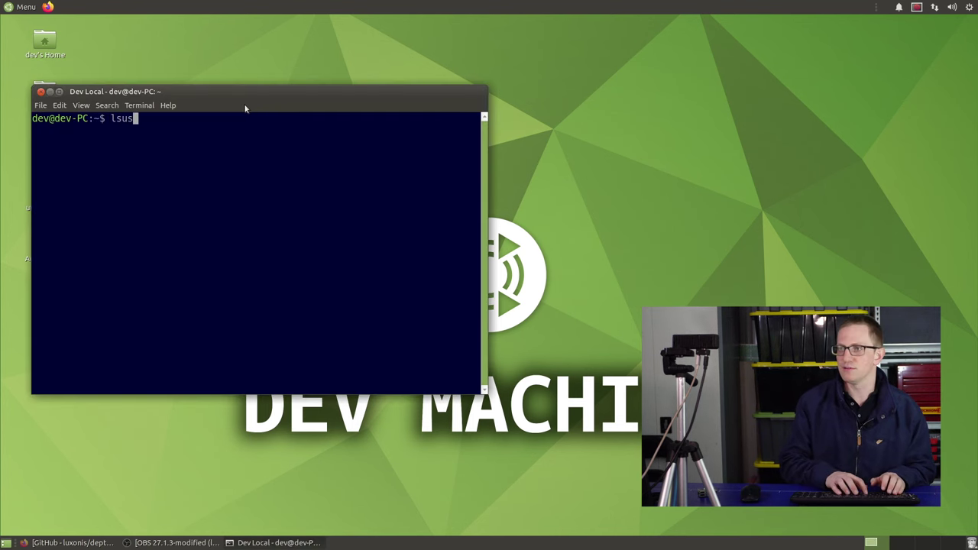
{"action": "type", "text": "b"}
{"action": "key", "text": "Return"}
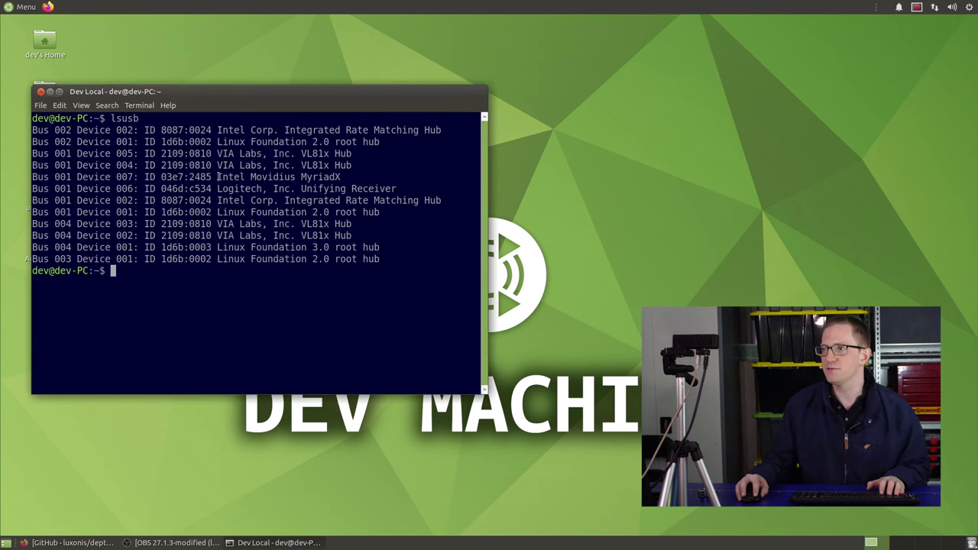
{"action": "left_click_drag", "start_coordinate": [218, 177], "coordinate": [351, 182]}
{"action": "left_click", "coordinate": [324, 188]}
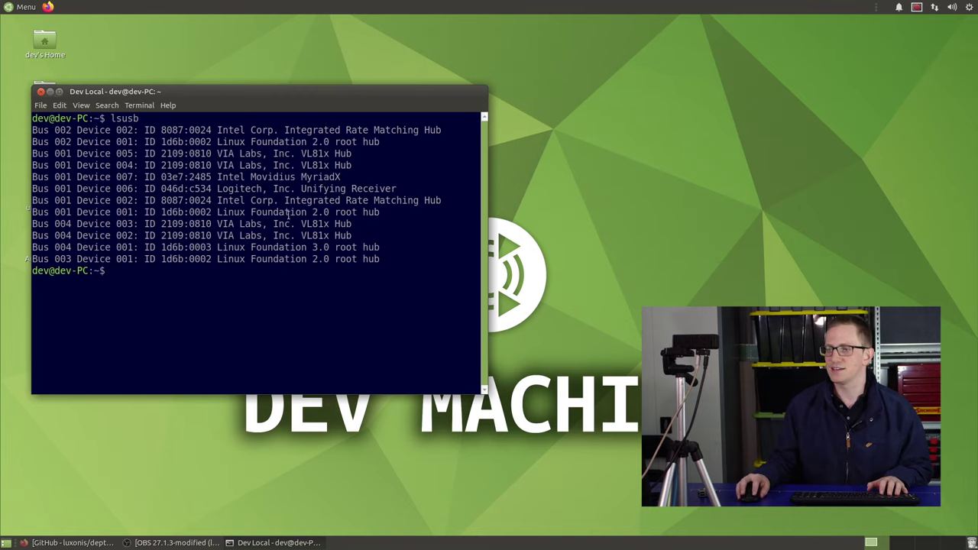
- Open the install_dependencies.sh link from the depthai-ros README's Install Dependencies section in a new browser tab
{"action": "left_click", "coordinate": [69, 543]}
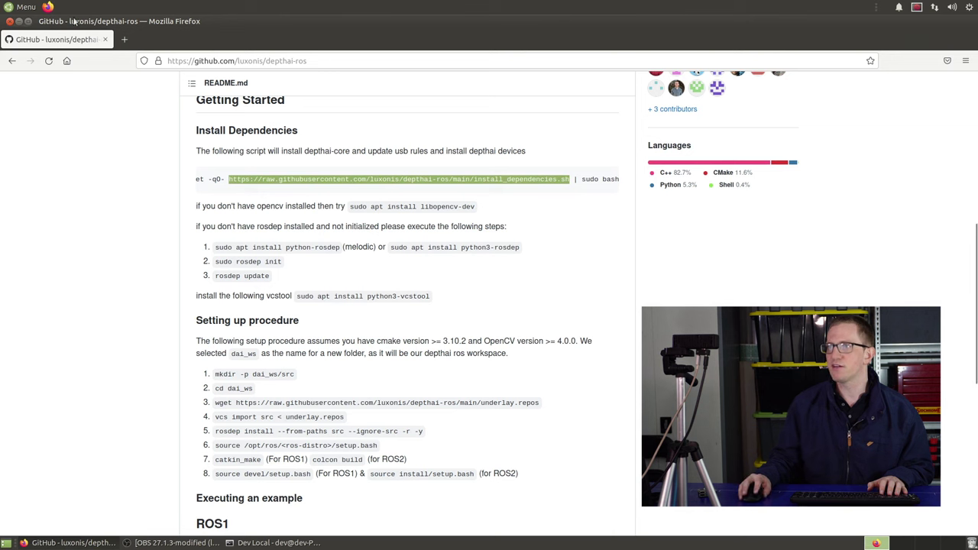
{"action": "scroll", "coordinate": [183, 149], "scroll_direction": "up", "scroll_amount": 6}
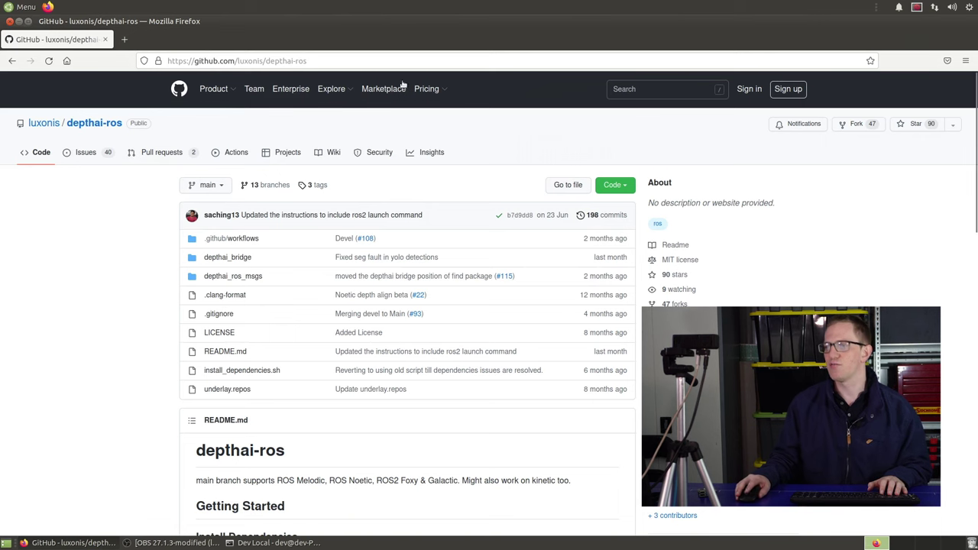
{"action": "scroll", "coordinate": [354, 240], "scroll_direction": "down", "scroll_amount": 5}
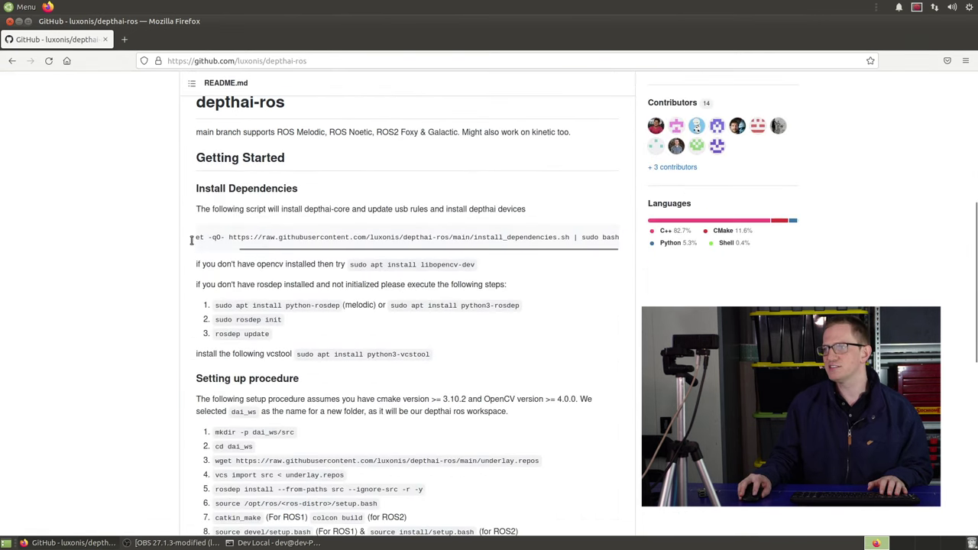
{"action": "left_click_drag", "start_coordinate": [290, 247], "coordinate": [113, 266]}
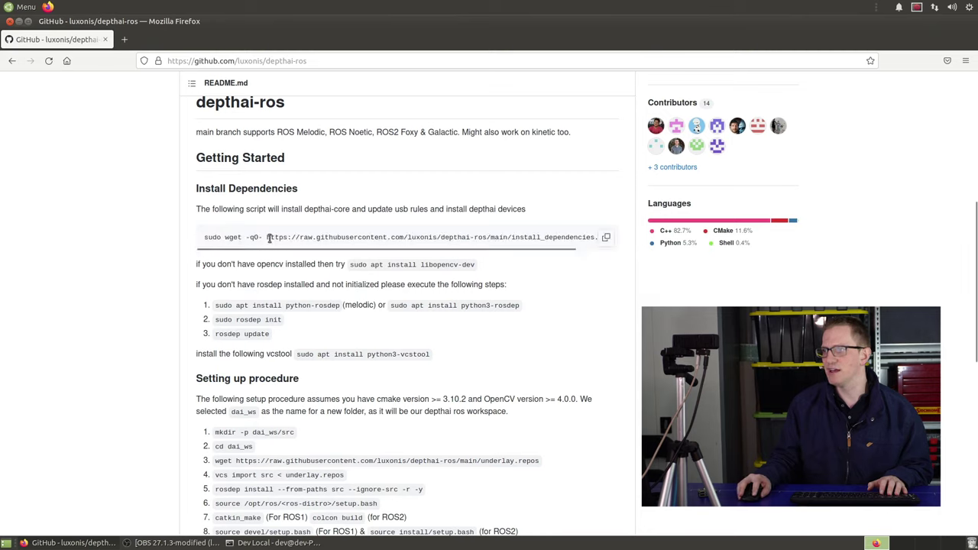
{"action": "left_click_drag", "start_coordinate": [266, 237], "coordinate": [592, 234]}
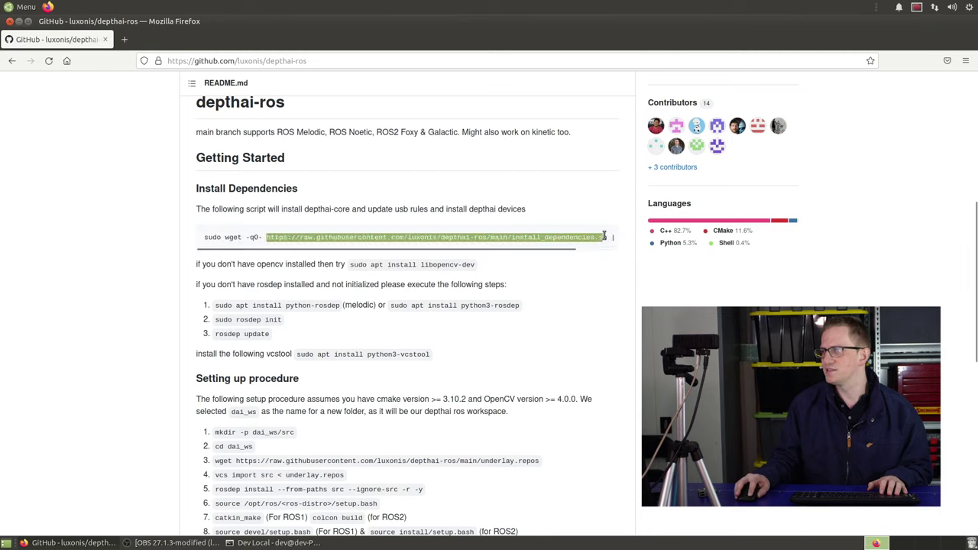
{"action": "right_click", "coordinate": [601, 237]}
{"action": "left_click", "coordinate": [652, 261]}
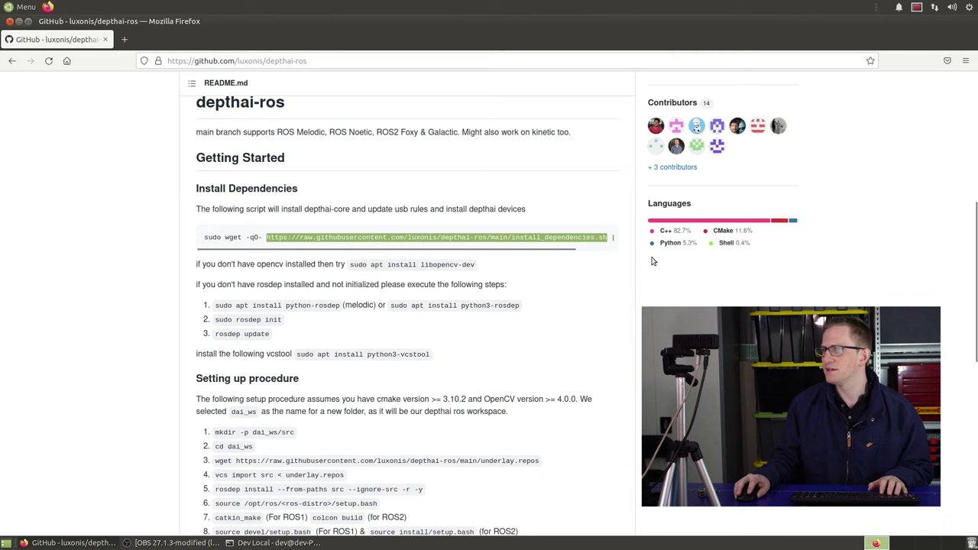
{"action": "left_click", "coordinate": [164, 41]}
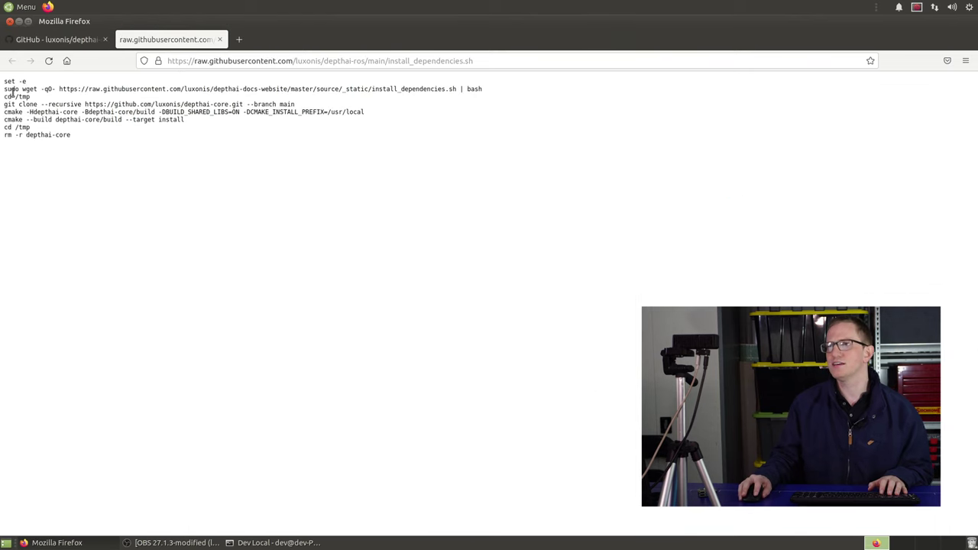
- Copy the script's sudo wget line for the depthai-docs-website dependencies, run it in the terminal and enter the sudo password
{"action": "left_click_drag", "start_coordinate": [423, 74], "coordinate": [511, 92]}
{"action": "left_click", "coordinate": [510, 92]}
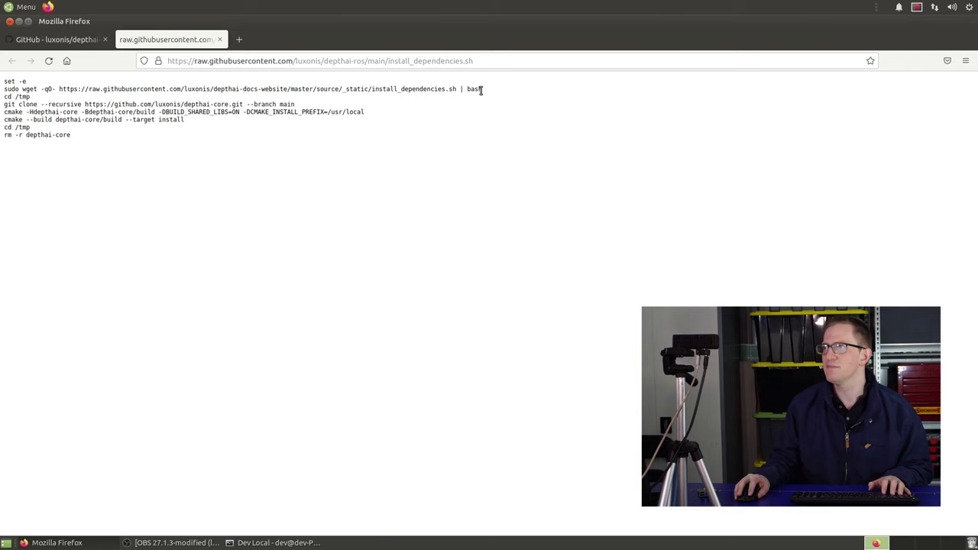
{"action": "left_click_drag", "start_coordinate": [2, 94], "coordinate": [13, 91]}
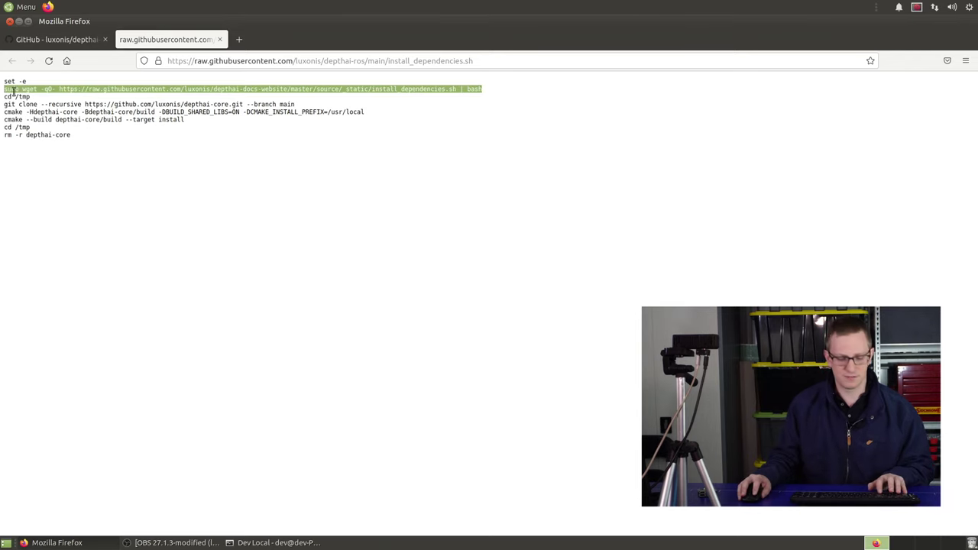
{"action": "left_click", "coordinate": [272, 542]}
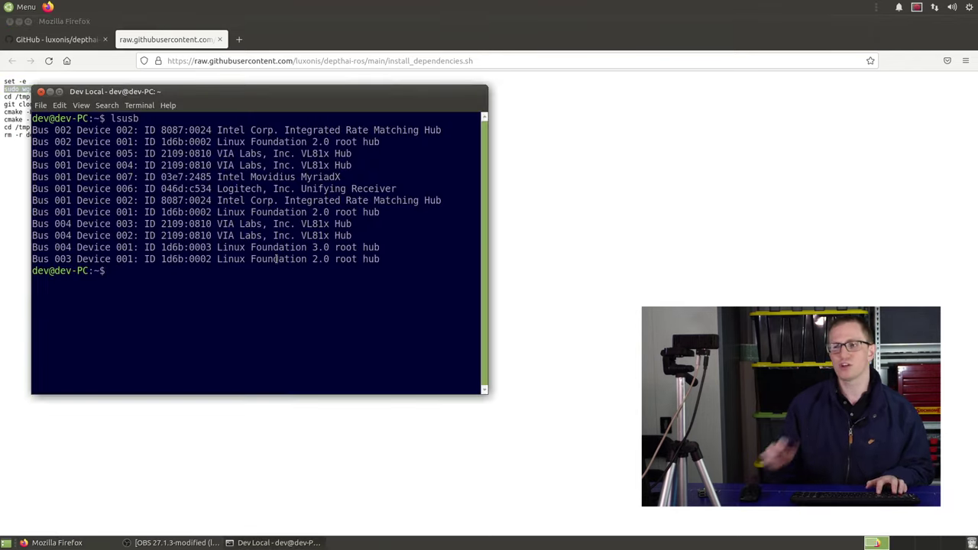
{"action": "key", "text": "ctrl+shift+v"}
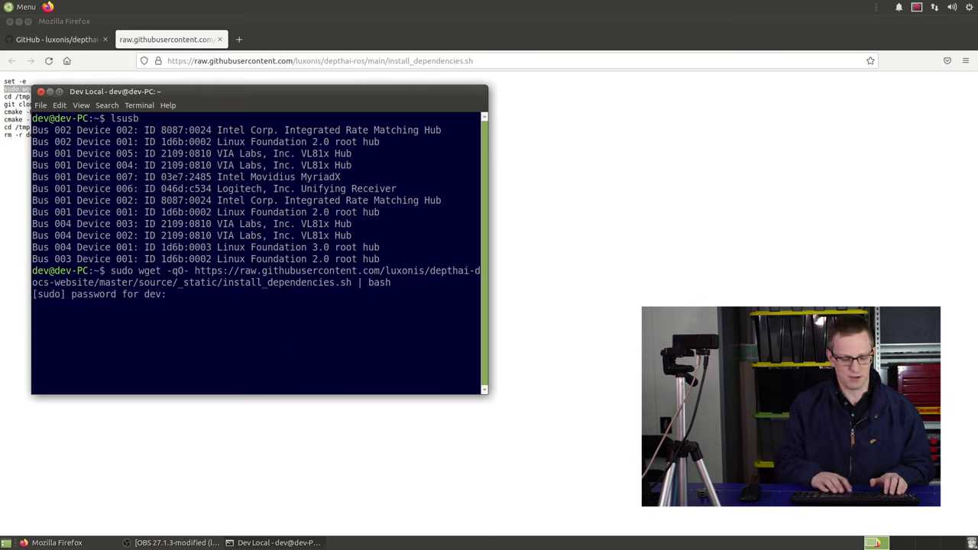
{"action": "key", "text": "Return"}
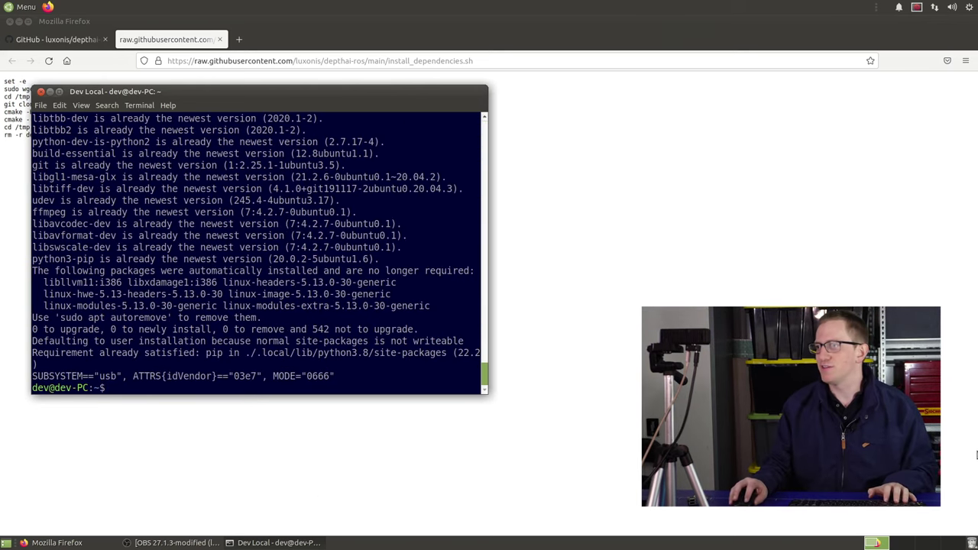
- Copy the script's cd /tmp line and run it in the terminal
{"action": "left_click", "coordinate": [977, 344]}
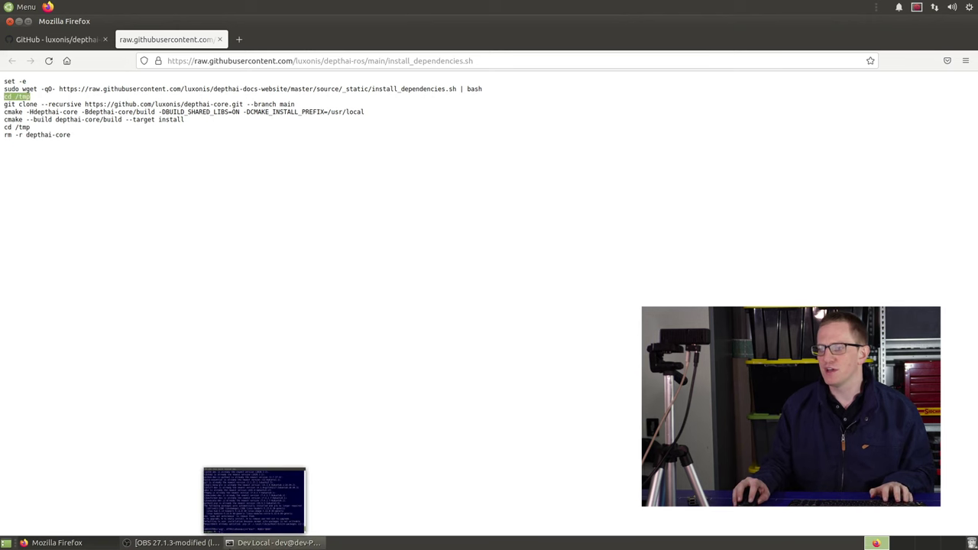
{"action": "left_click", "coordinate": [275, 542]}
{"action": "key", "text": "Return"}
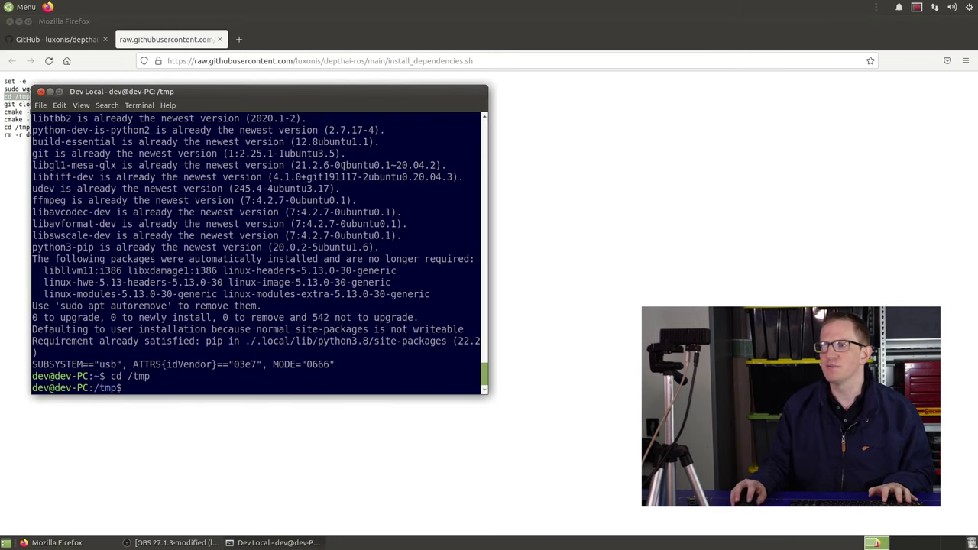
- Clone the main branch of depthai-core recursively into /tmp using the script's git clone line
{"action": "key", "text": "alt+Tab"}
{"action": "triple_click", "coordinate": [111, 111]}
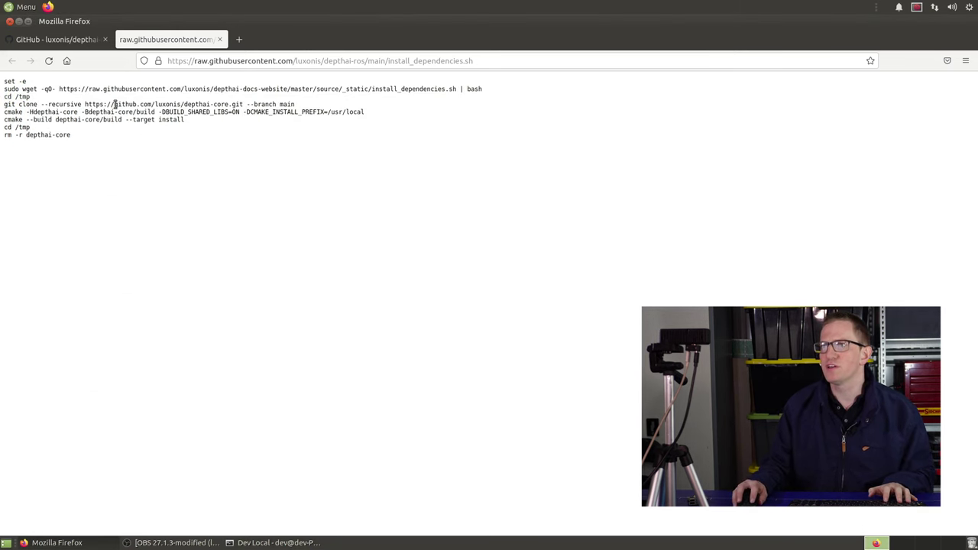
{"action": "triple_click", "coordinate": [114, 103]}
{"action": "left_click", "coordinate": [250, 543]}
{"action": "key", "text": "ctrl+shift+v"}
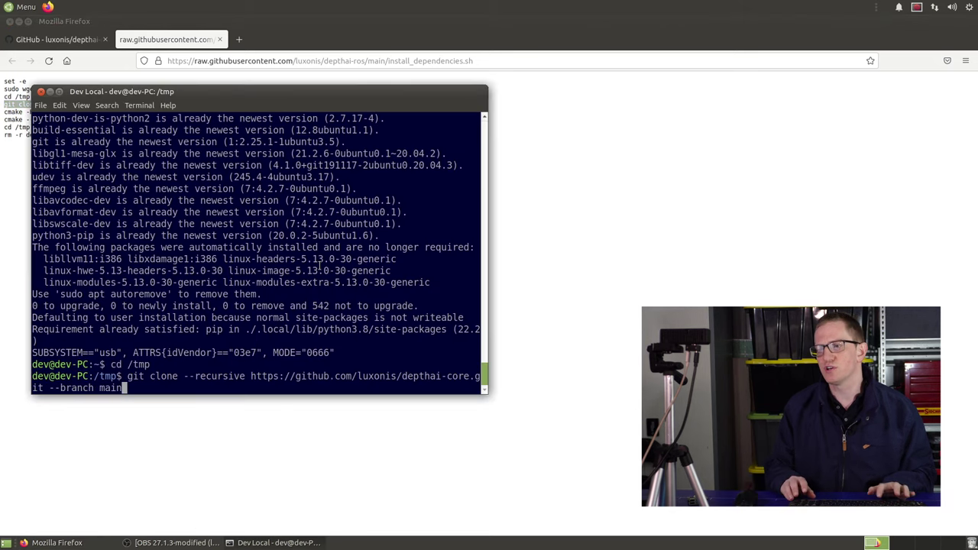
{"action": "key", "text": "Return"}
- Configure the depthai-core build with the script's cmake line, using -DBUILD_SHARED_LIBS=ON and -DCMAKE_INSTALL_PREFIX=/usr/local
{"action": "key", "text": "alt+Tab"}
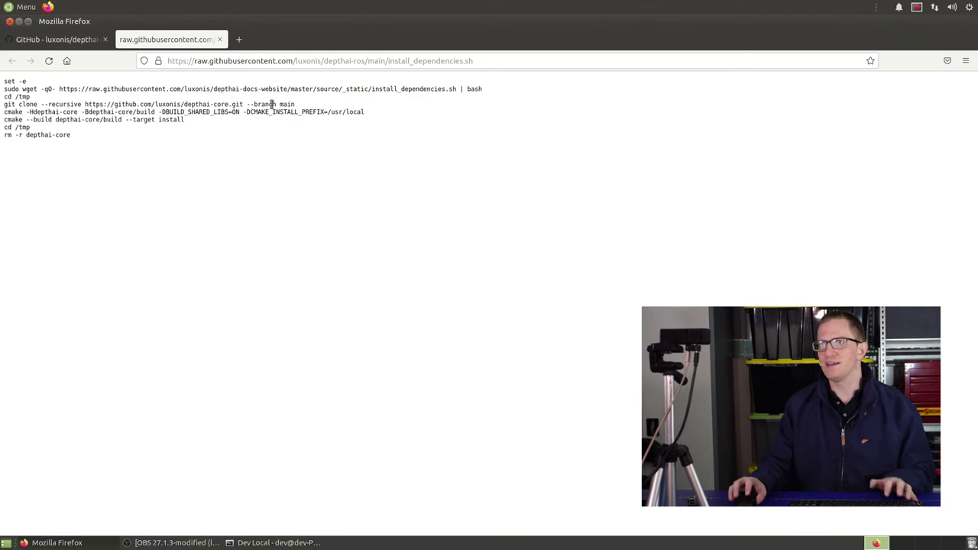
{"action": "triple_click", "coordinate": [203, 112]}
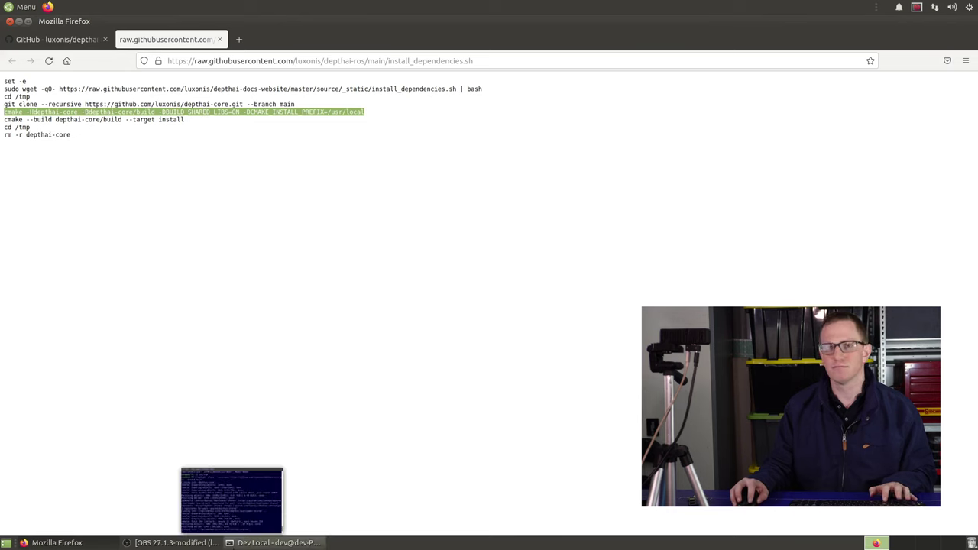
{"action": "left_click", "coordinate": [250, 543]}
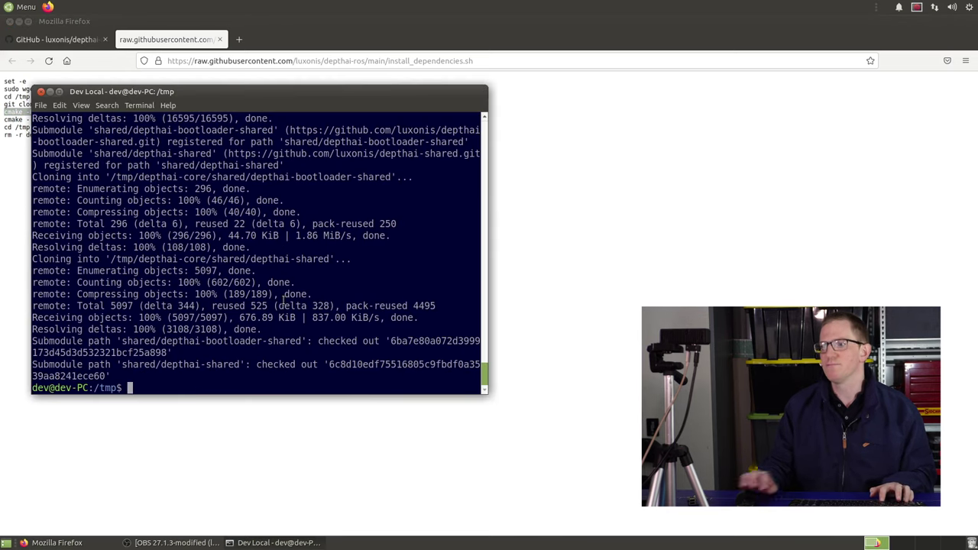
{"action": "middle_click", "coordinate": [283, 300]}
{"action": "key", "text": "Return"}
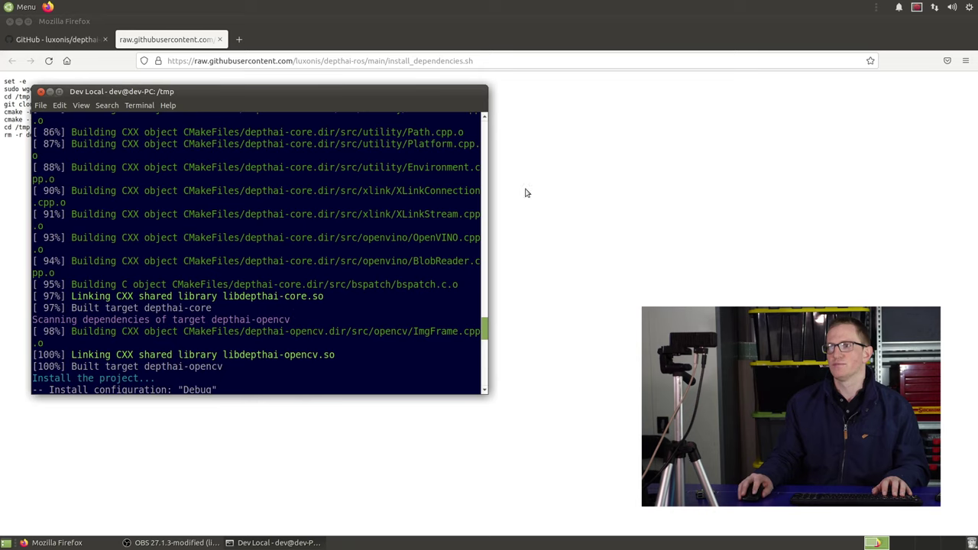
- Review the script's cmake --build line, and highlight the install error and the sudo version of the command in the terminal
{"action": "left_click", "coordinate": [535, 161]}
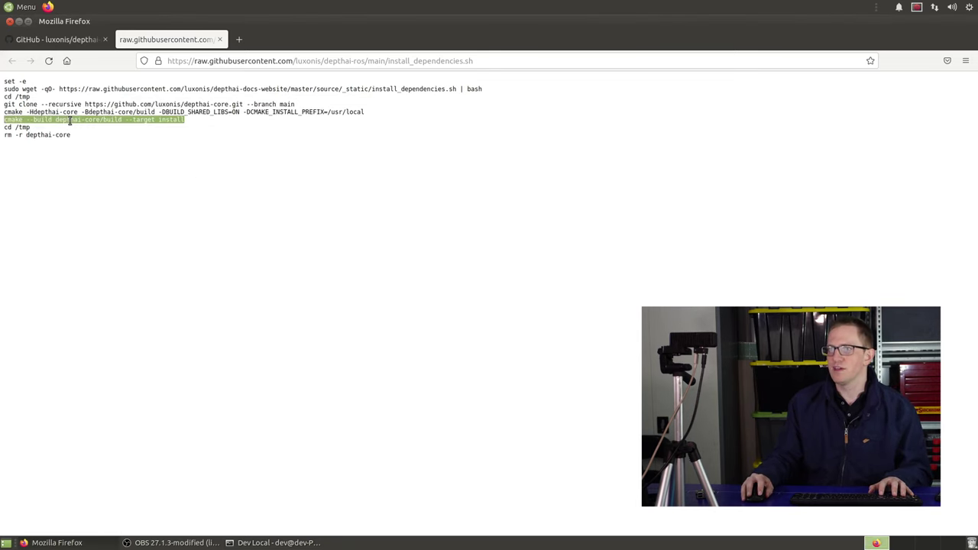
{"action": "left_click", "coordinate": [70, 121]}
{"action": "left_click", "coordinate": [275, 543]}
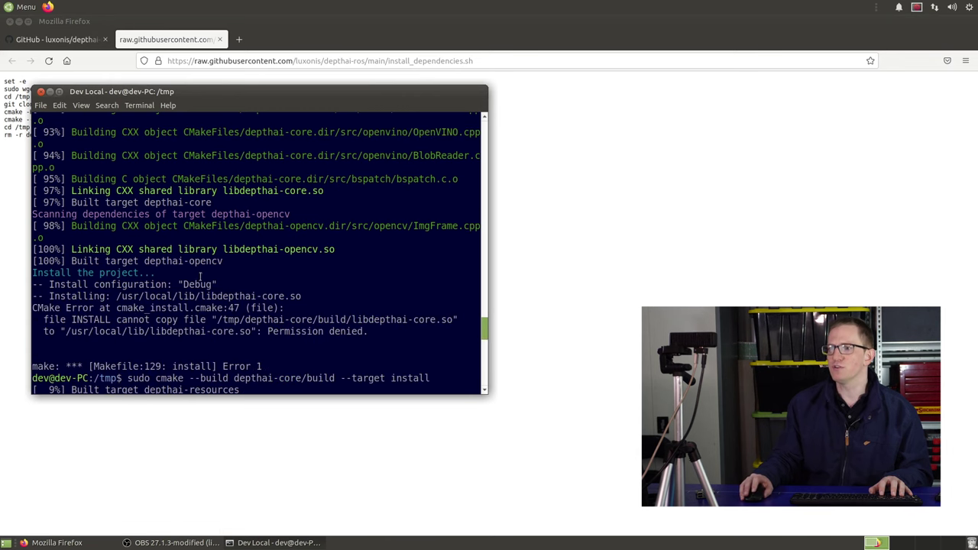
{"action": "left_click_drag", "start_coordinate": [263, 338], "coordinate": [5, 331]}
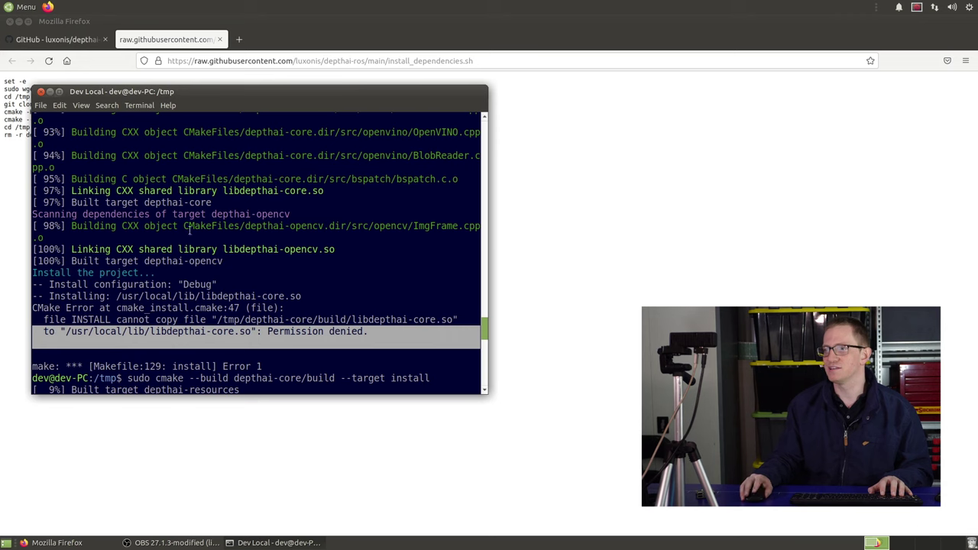
{"action": "left_click_drag", "start_coordinate": [123, 378], "coordinate": [426, 377]}
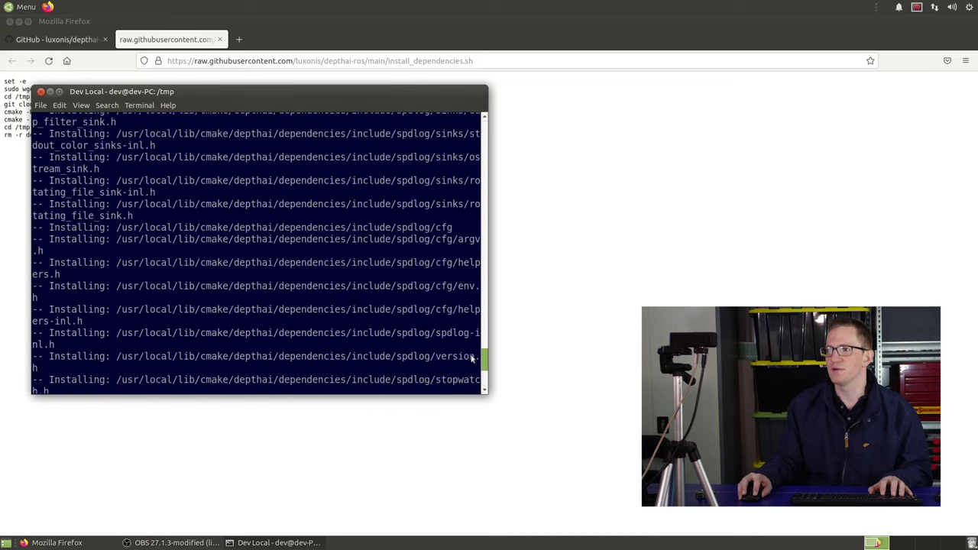
- Return to the depthai-ros README and install python3-rosdep with apt in the terminal, accepting the package changes
{"action": "left_click", "coordinate": [654, 261]}
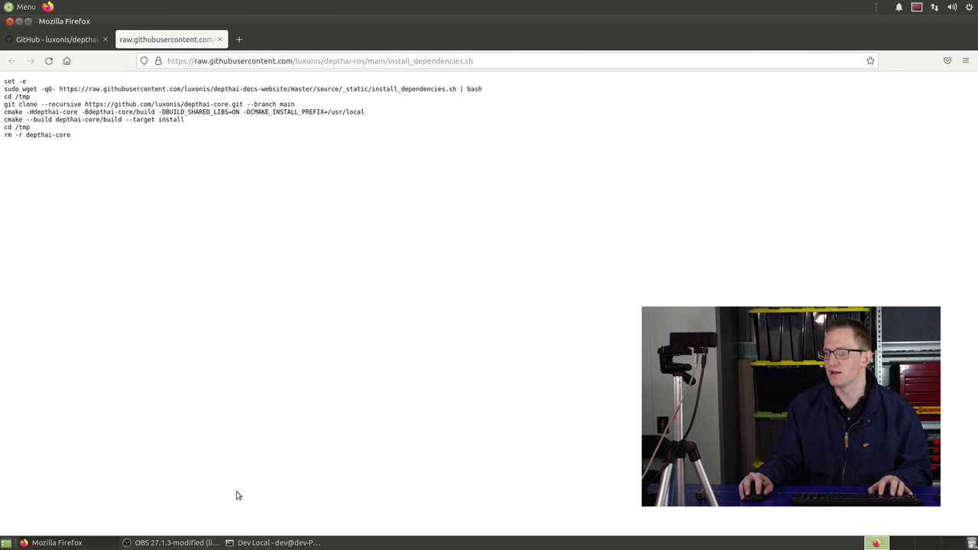
{"action": "key", "text": "ctrl+Page_Up"}
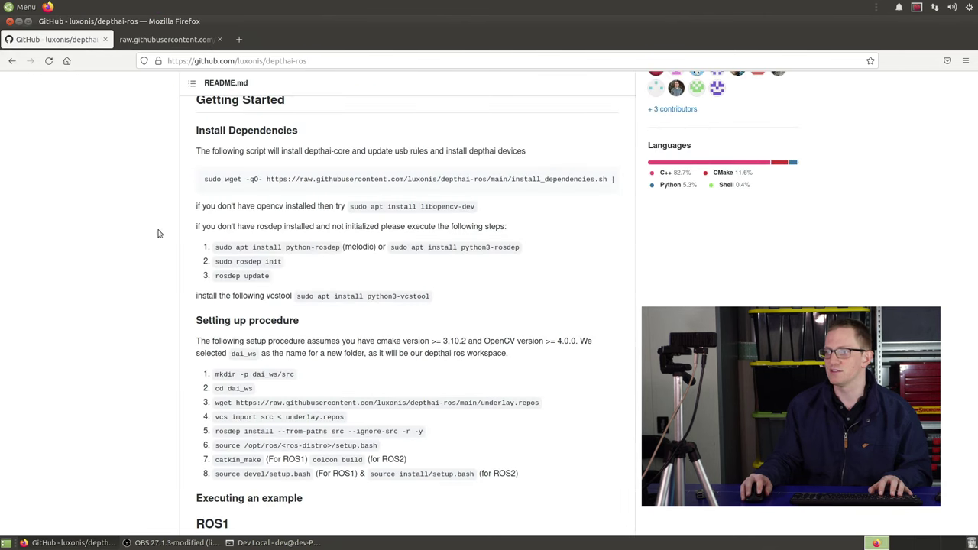
{"action": "left_click", "coordinate": [246, 545]}
{"action": "left_click", "coordinate": [246, 544]}
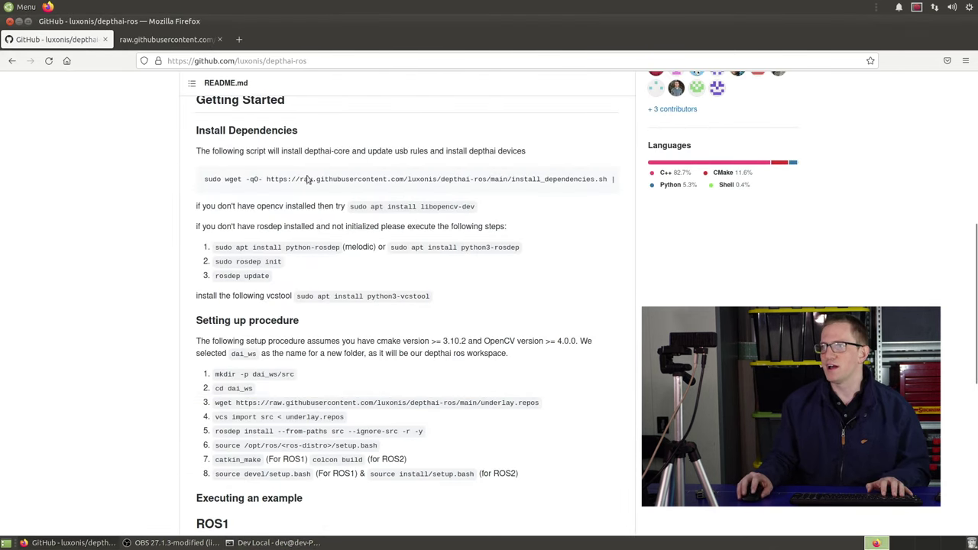
{"action": "left_click", "coordinate": [252, 543]}
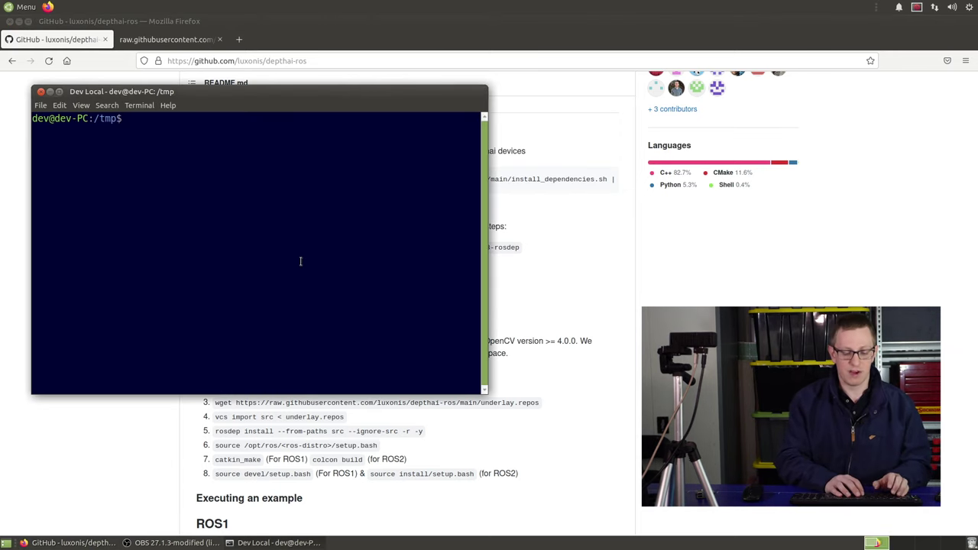
{"action": "type", "text": "sudo apt instal"}
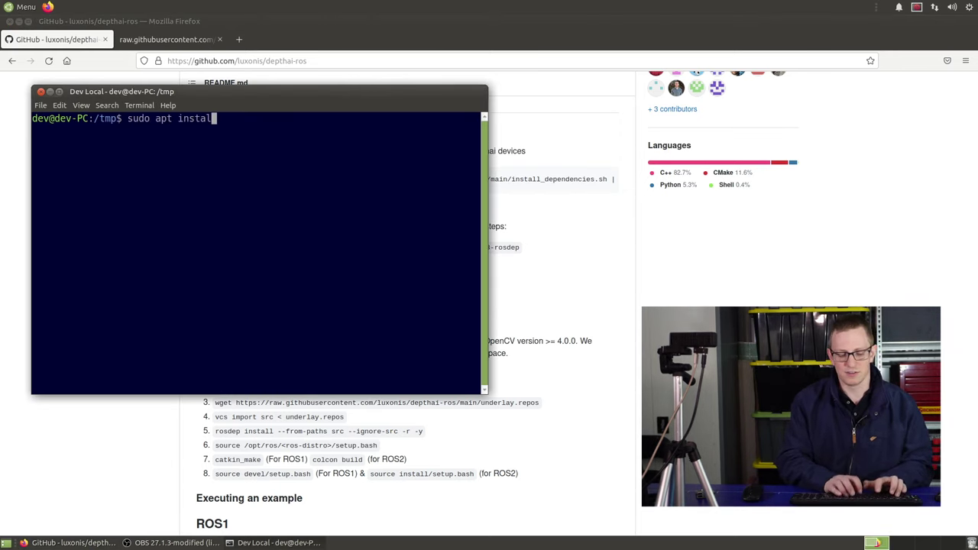
{"action": "type", "text": "l python3-rosdep"}
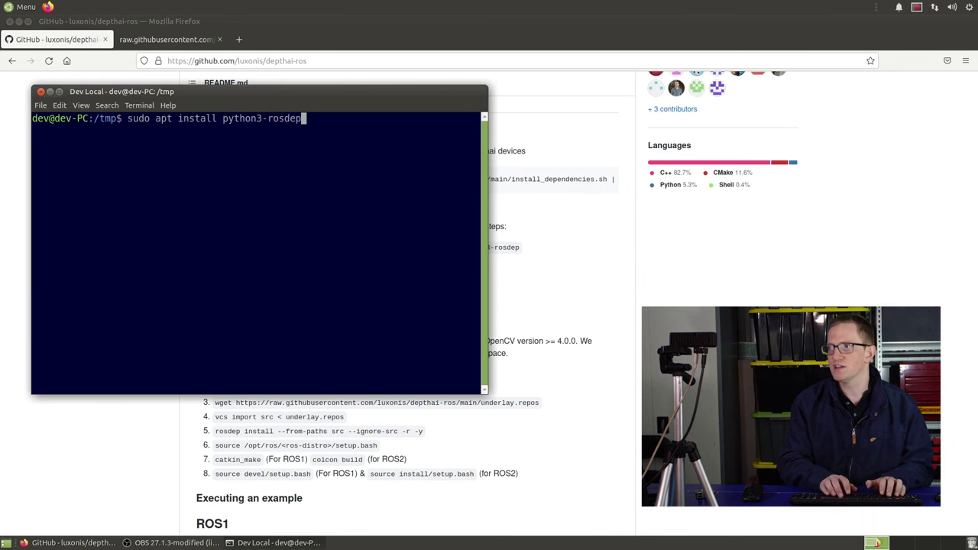
{"action": "key", "text": "Return"}
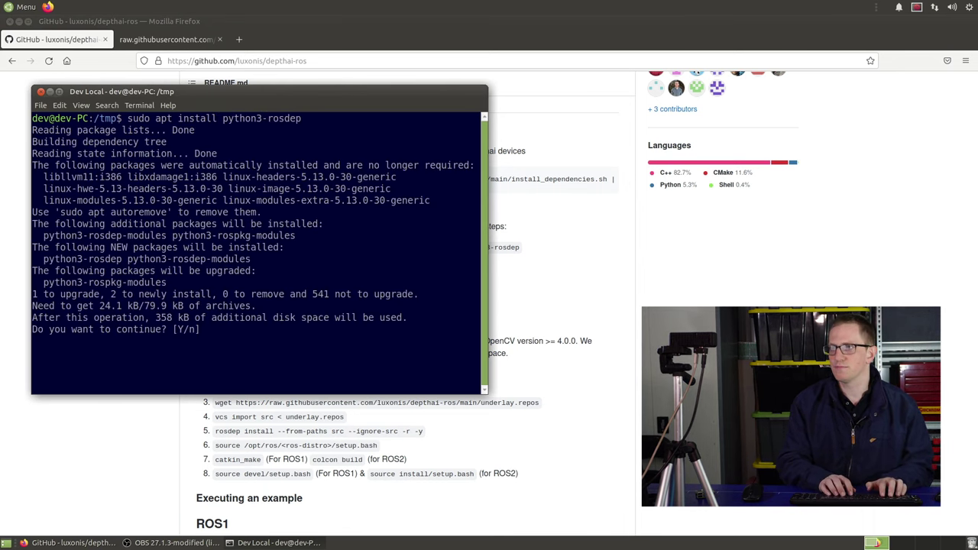
{"action": "key", "text": "Return"}
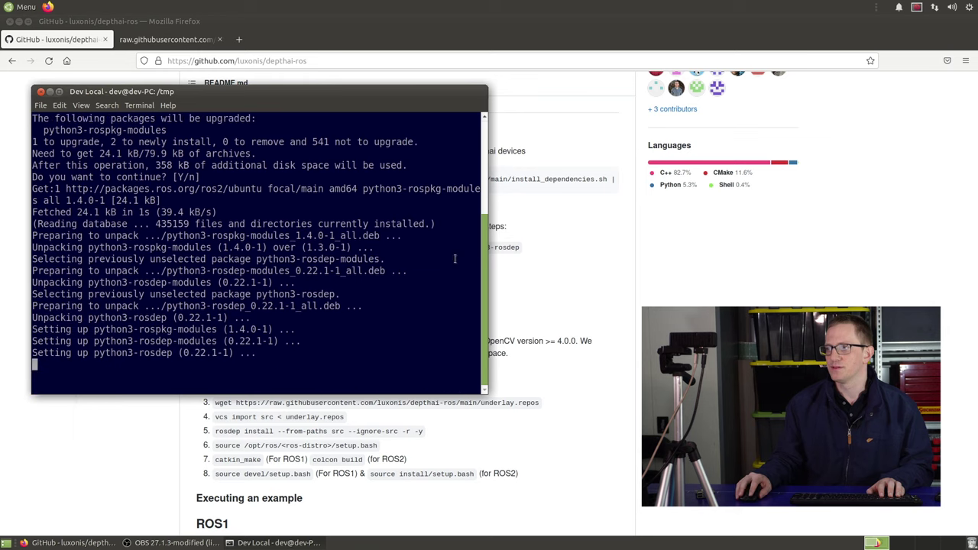
- Initialize rosdep with sudo rosdep init as listed in the README, and refresh its sources with rosdep update
{"action": "left_click", "coordinate": [562, 262]}
{"action": "left_click_drag", "start_coordinate": [219, 262], "coordinate": [282, 262]}
{"action": "left_click", "coordinate": [276, 545]}
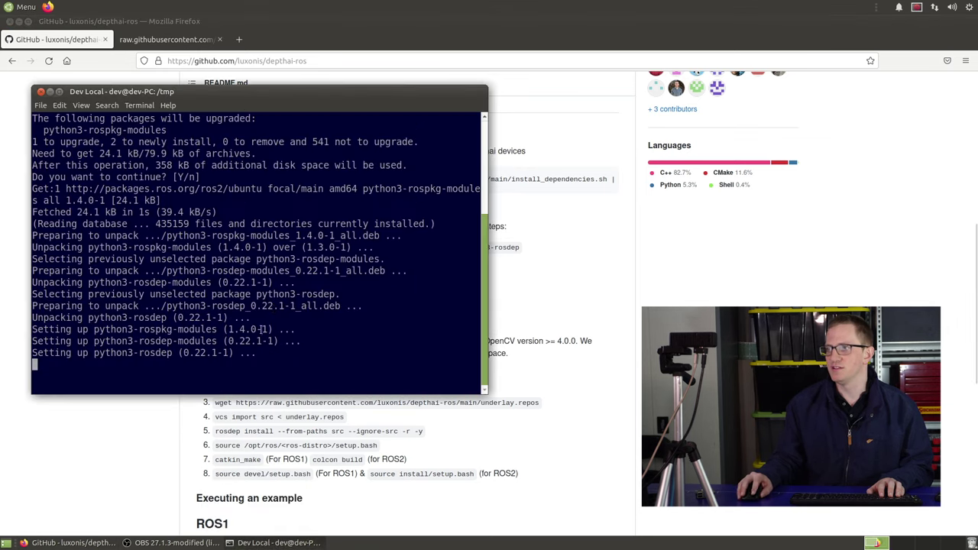
{"action": "type", "text": "sudo rosd"}
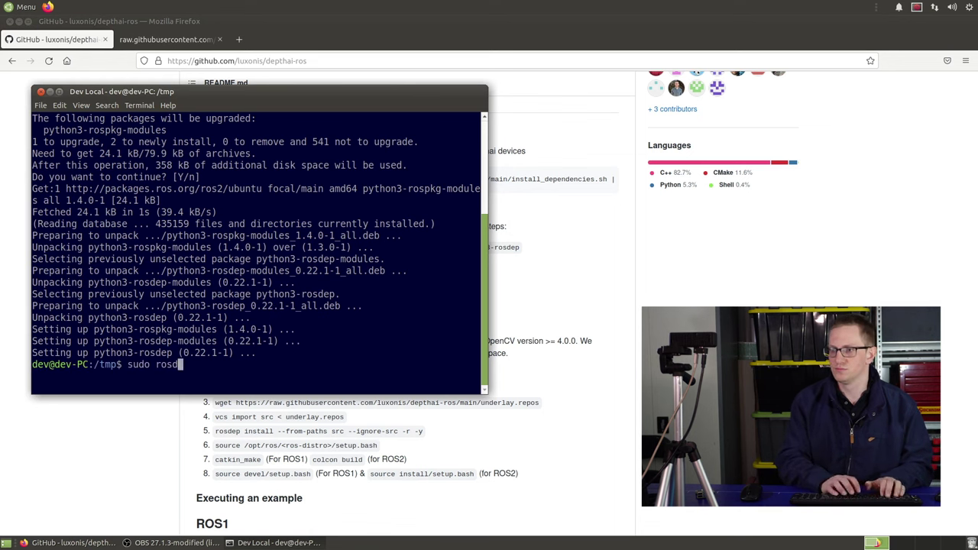
{"action": "type", "text": "ep init"}
{"action": "key", "text": "Return"}
{"action": "type", "text": "rosdep update"}
{"action": "key", "text": "Return"}
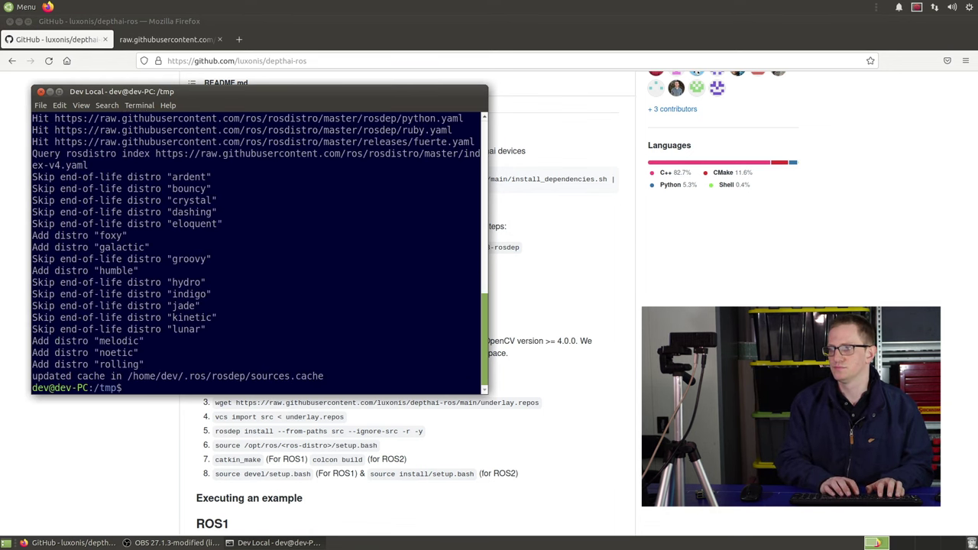
- Following the README's setup procedure, create a dai_ws workspace folder in the home directory and change into it in the terminal
{"action": "key", "text": "alt+Tab"}
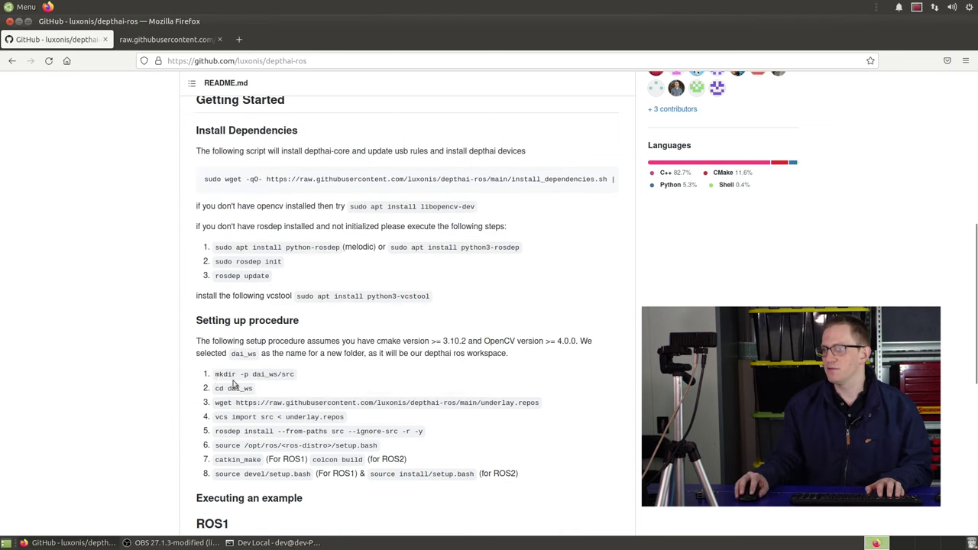
{"action": "scroll", "coordinate": [202, 346], "scroll_direction": "down", "scroll_amount": 3}
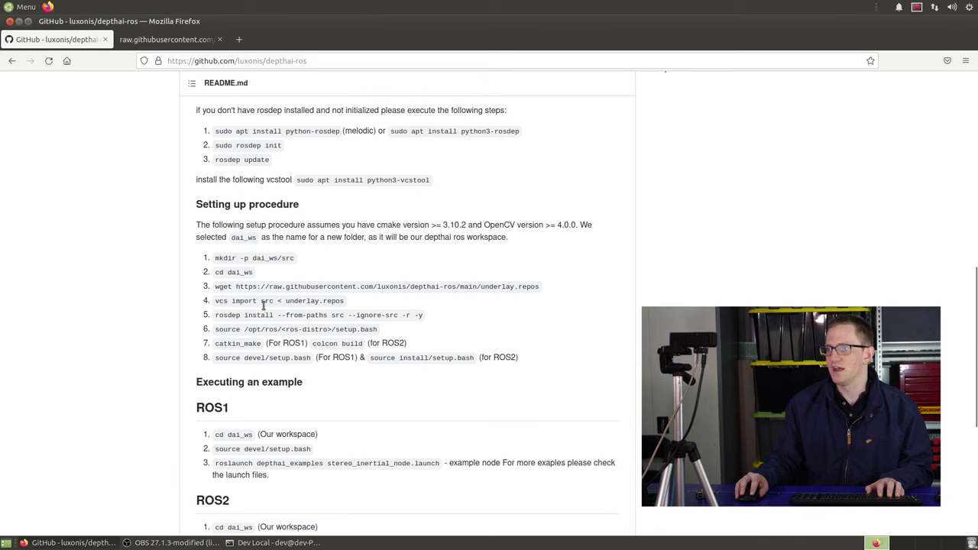
{"action": "left_click", "coordinate": [275, 542]}
{"action": "type", "text": "cd "}
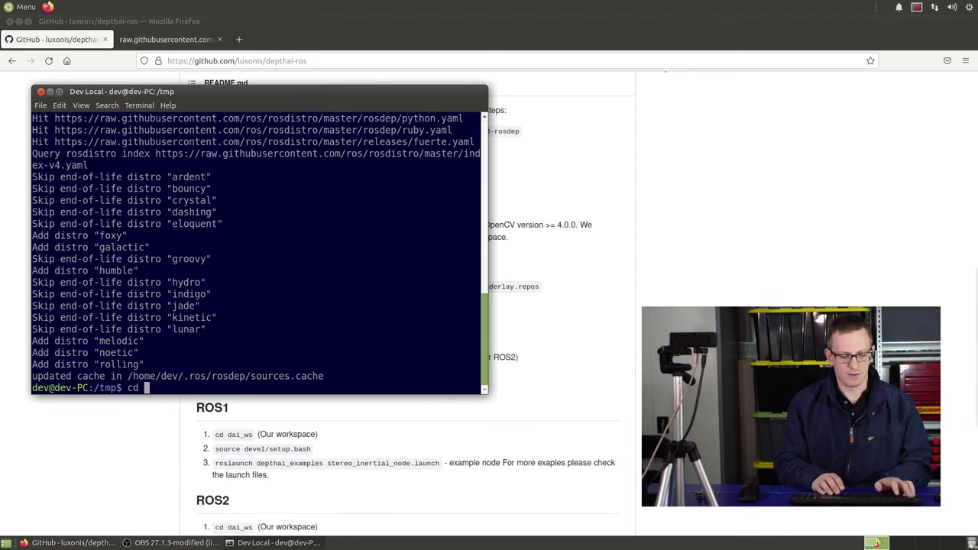
{"action": "type", "text": "~"}
{"action": "key", "text": "Return"}
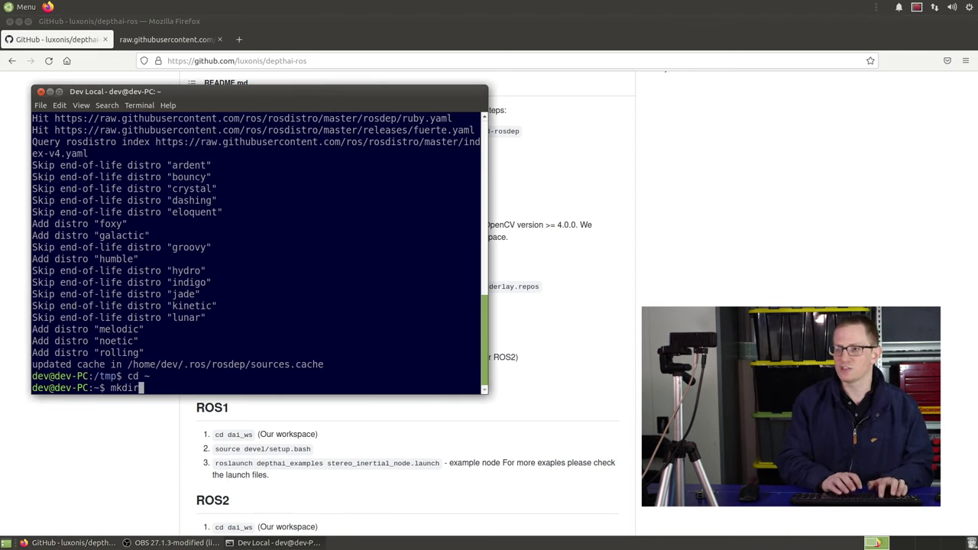
{"action": "type", "text": "mkdir dai_ws"}
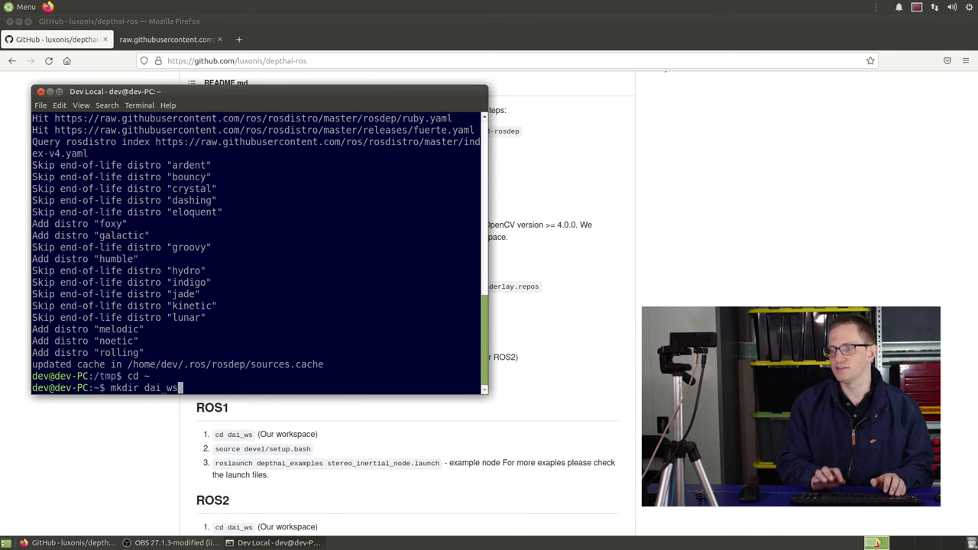
{"action": "key", "text": "Return"}
{"action": "type", "text": "cd da"}
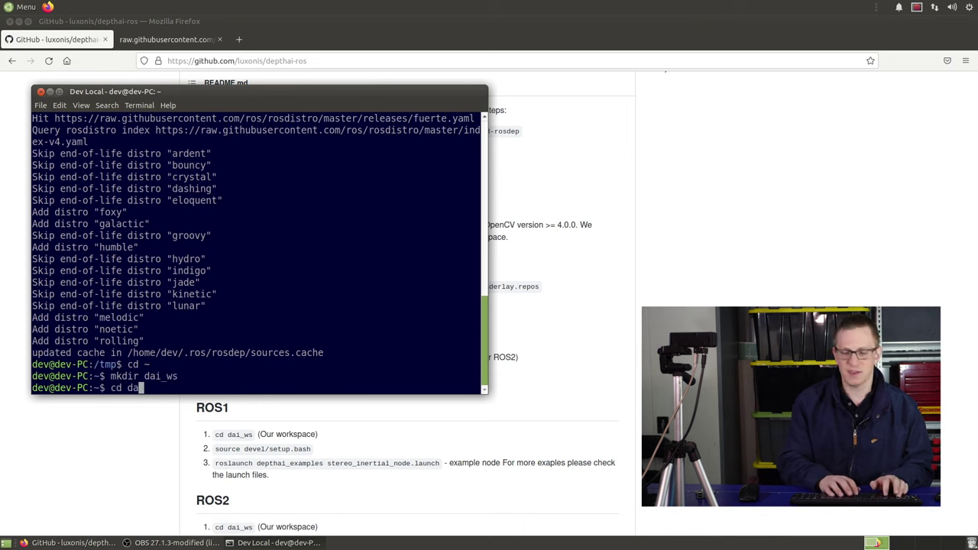
{"action": "type", "text": "i_ws/"}
{"action": "key", "text": "Return"}
- Create a src folder inside dai_ws and change into it
{"action": "type", "text": "mkdir"}
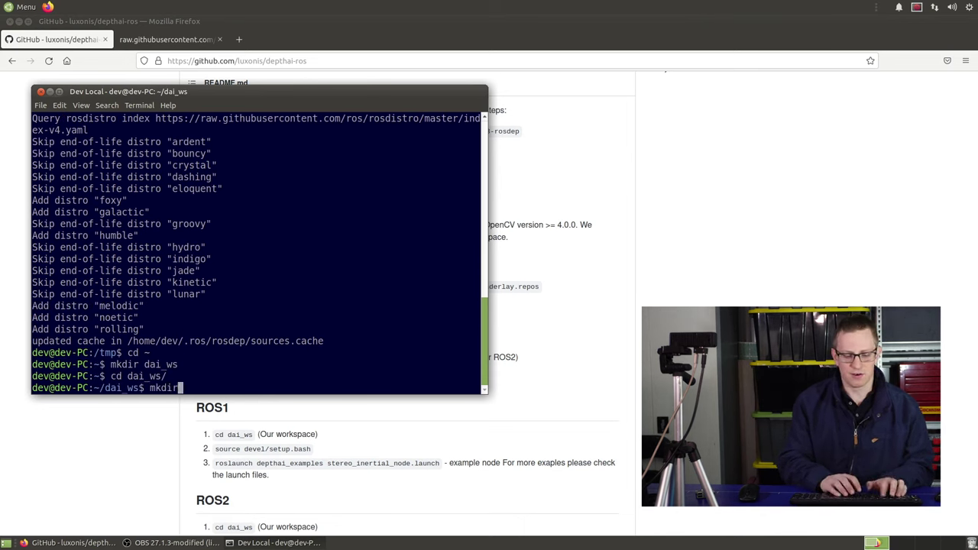
{"action": "type", "text": " src"}
{"action": "key", "text": "Return"}
{"action": "type", "text": "c"}
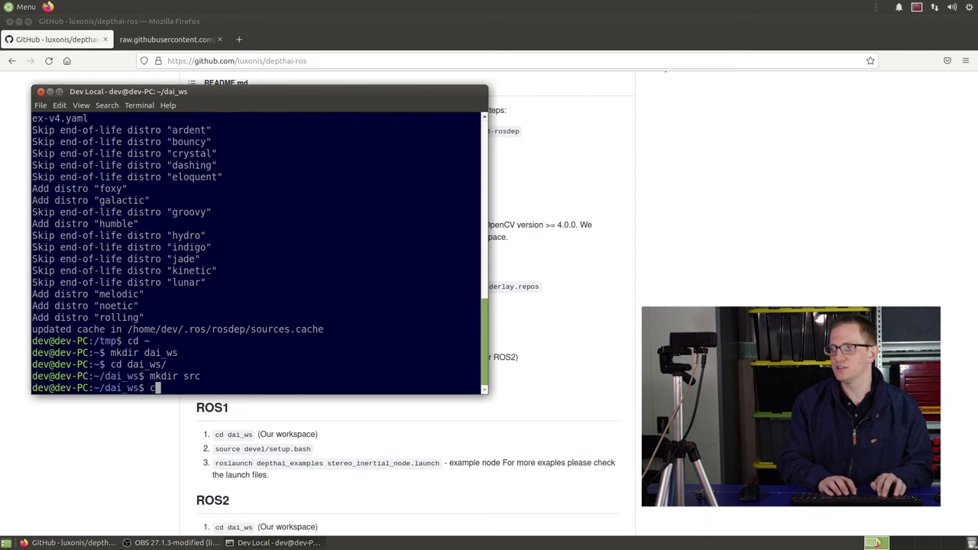
{"action": "type", "text": "d src/"}
{"action": "key", "text": "Return"}
- Copy the depthai-ros repository's HTTPS clone URL from GitHub and git clone it into dai_ws/src
{"action": "key", "text": "alt+Tab"}
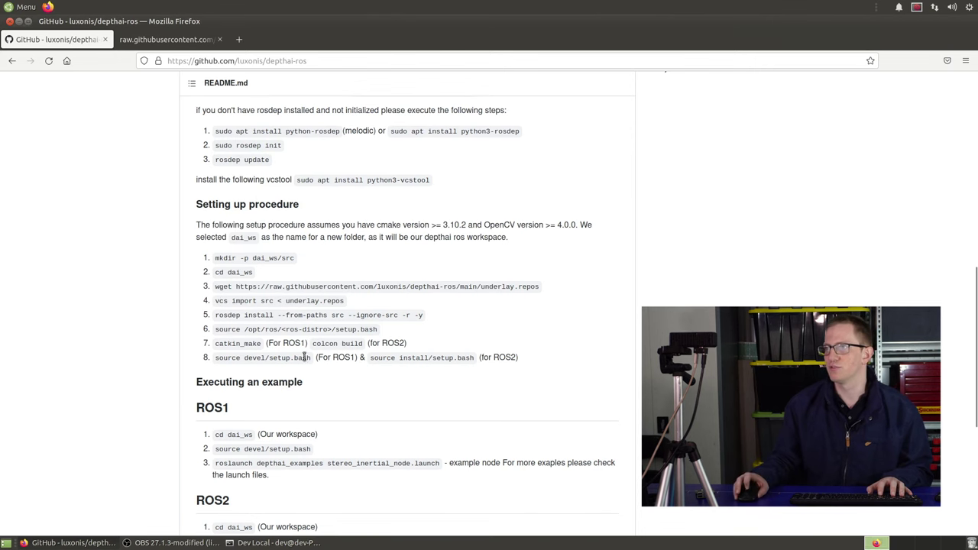
{"action": "scroll", "coordinate": [367, 367], "scroll_direction": "up", "scroll_amount": 15}
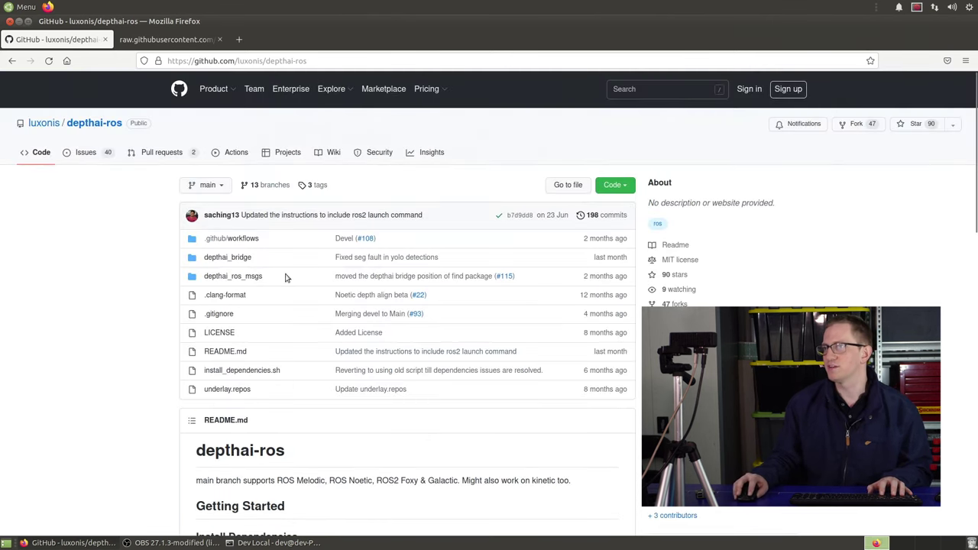
{"action": "left_click", "coordinate": [624, 186]}
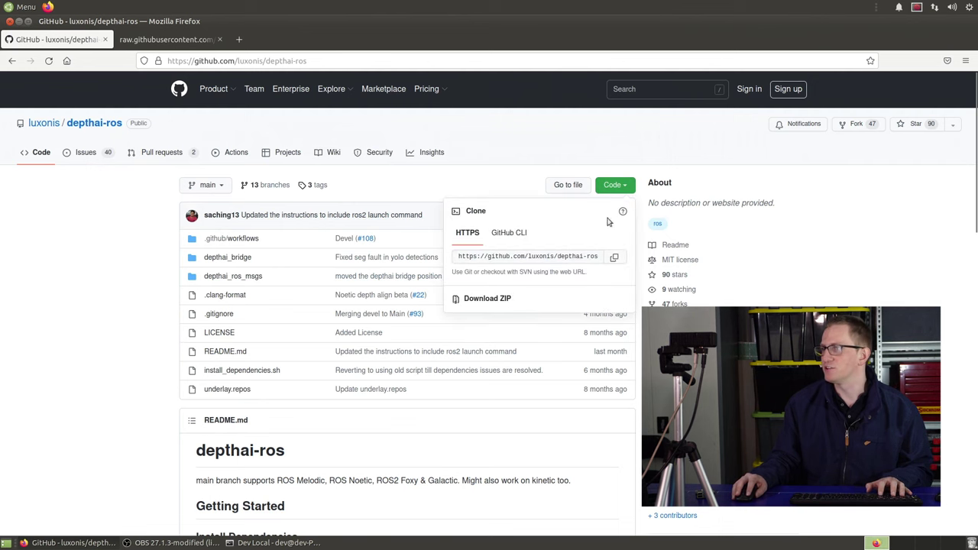
{"action": "left_click", "coordinate": [616, 259]}
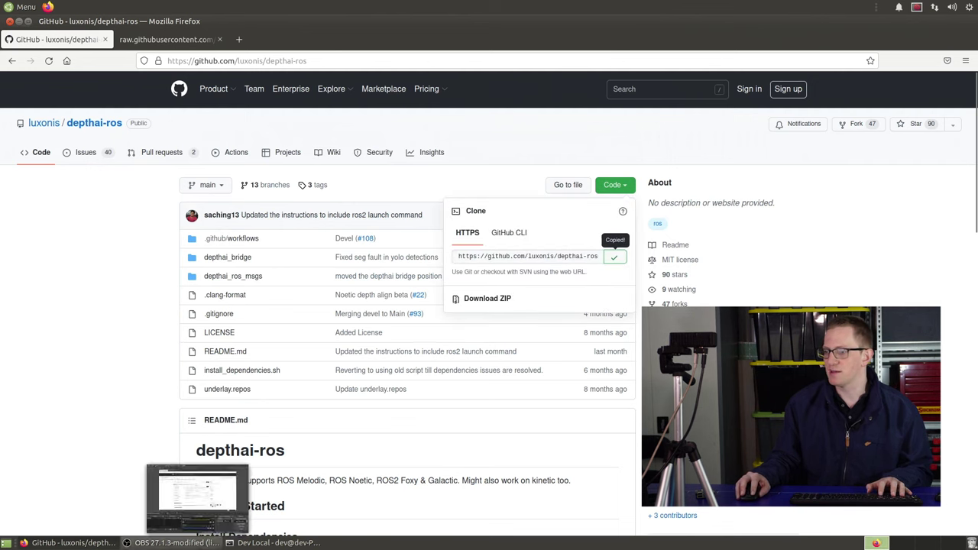
{"action": "left_click", "coordinate": [277, 543]}
{"action": "type", "text": "g"}
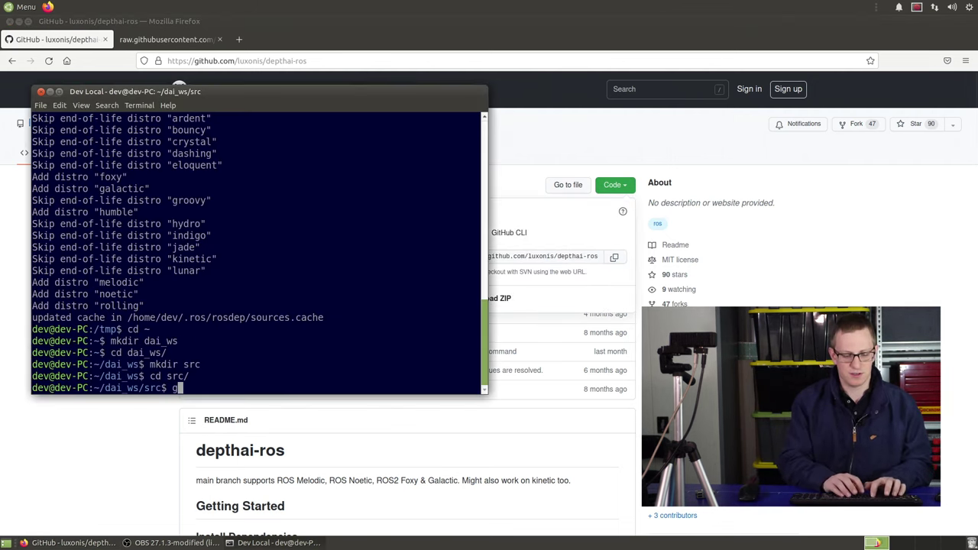
{"action": "type", "text": "it clone"}
{"action": "key", "text": "ctrl+shift+v"}
{"action": "key", "text": "Return"}
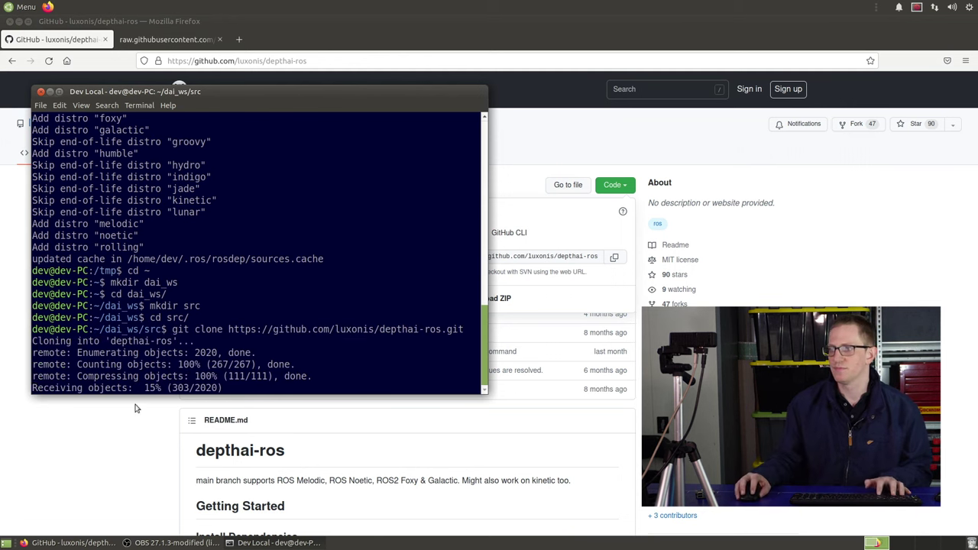
- Examine which repositories the underlay.repos file in the depthai-ros repository references, and return to the repository's main page
{"action": "left_click", "coordinate": [119, 451]}
{"action": "scroll", "coordinate": [119, 451], "scroll_direction": "down", "scroll_amount": 5}
{"action": "scroll", "coordinate": [116, 445], "scroll_direction": "up", "scroll_amount": 2}
{"action": "scroll", "coordinate": [116, 445], "scroll_direction": "up", "scroll_amount": 4}
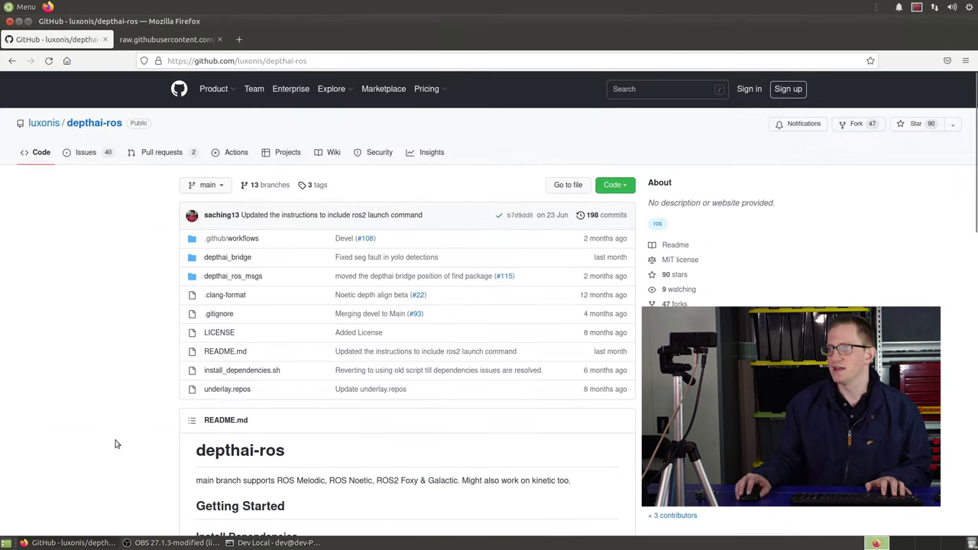
{"action": "left_click", "coordinate": [222, 391]}
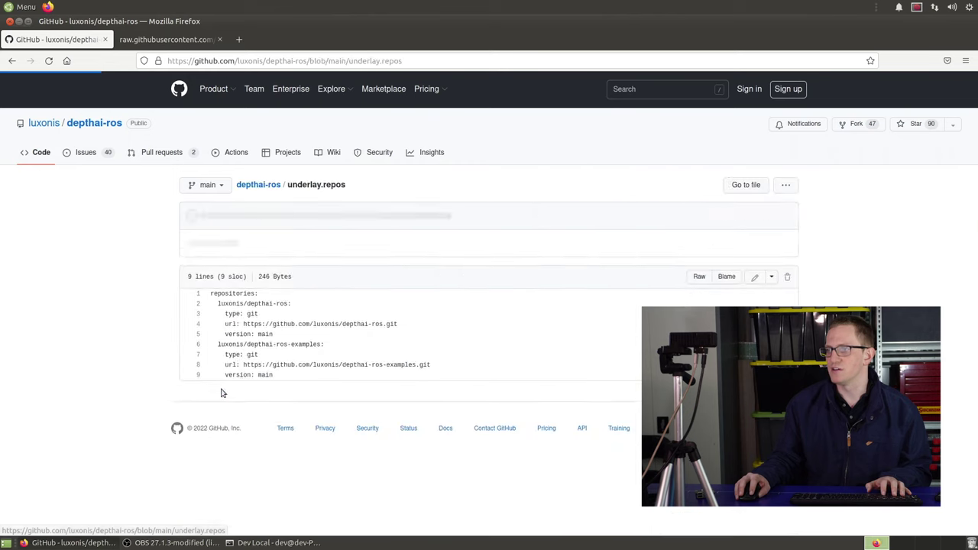
{"action": "left_click_drag", "start_coordinate": [357, 324], "coordinate": [398, 323]}
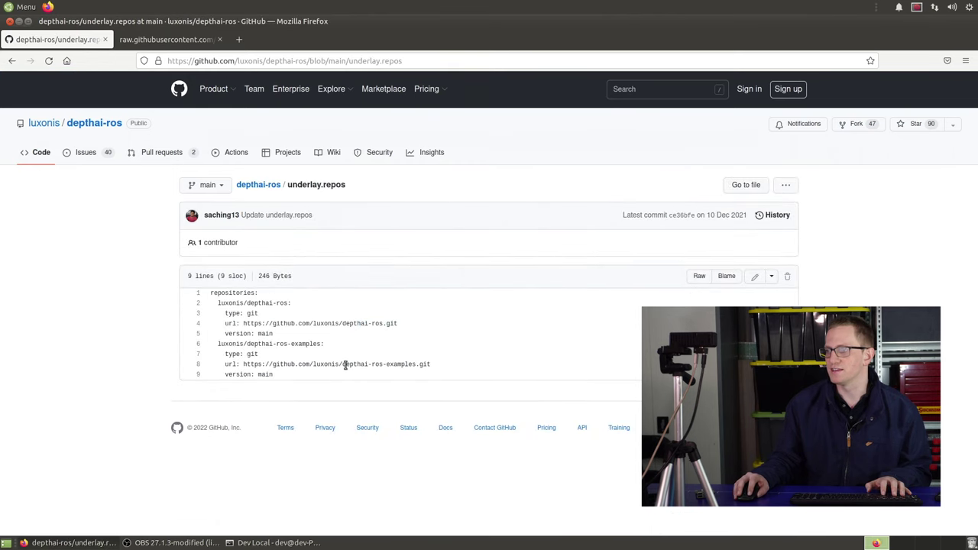
{"action": "left_click_drag", "start_coordinate": [345, 364], "coordinate": [432, 365]}
{"action": "left_click", "coordinate": [343, 316]}
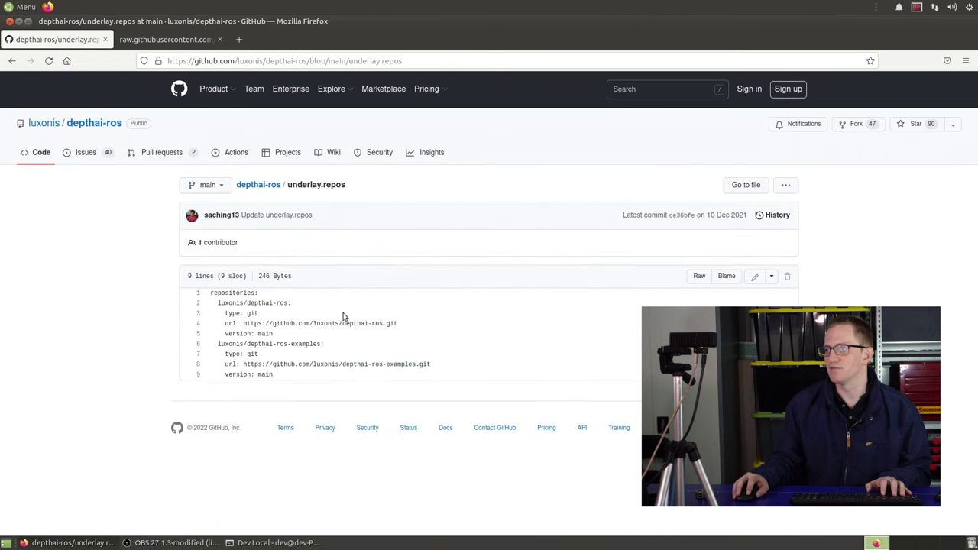
{"action": "left_click", "coordinate": [12, 61]}
{"action": "left_click", "coordinate": [276, 543]}
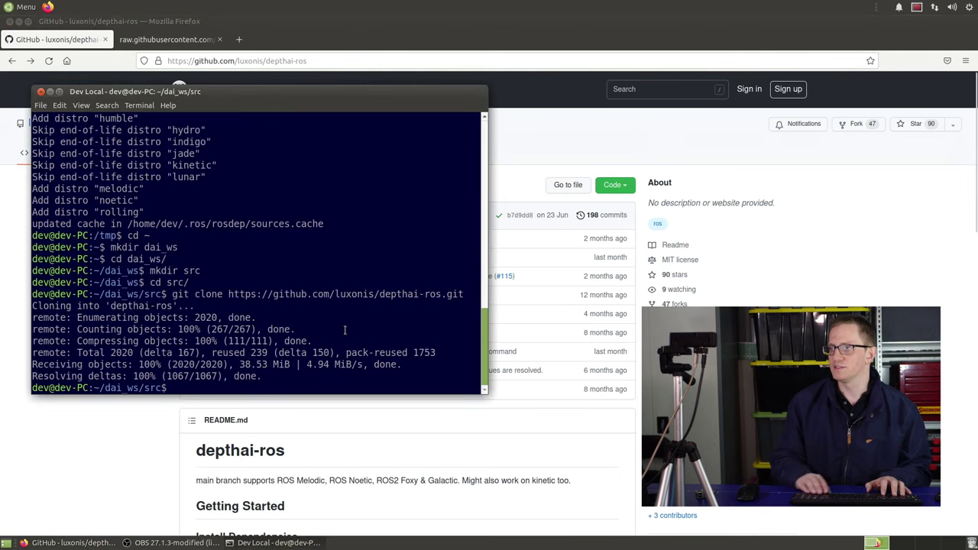
{"action": "key", "text": "Up"}
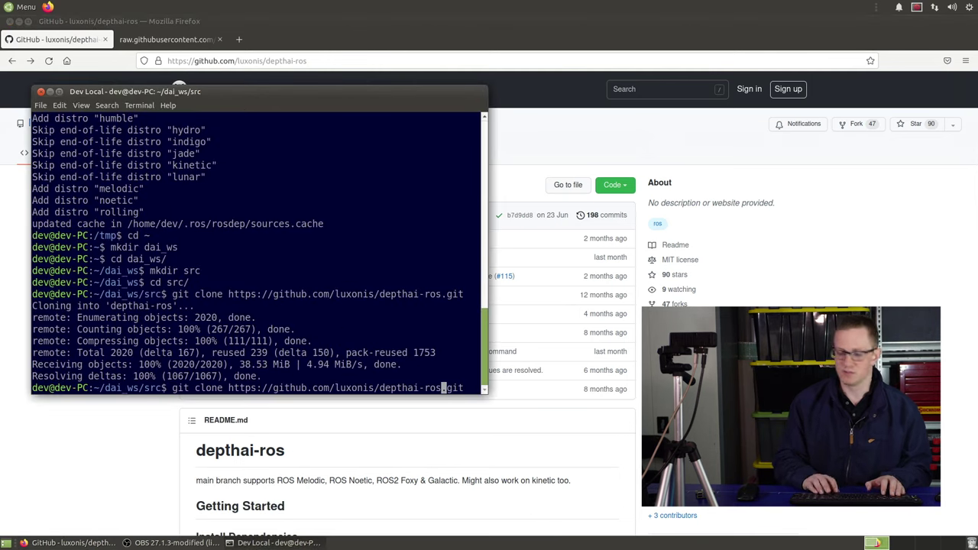
{"action": "type", "text": "-examples"}
{"action": "key", "text": "Return"}
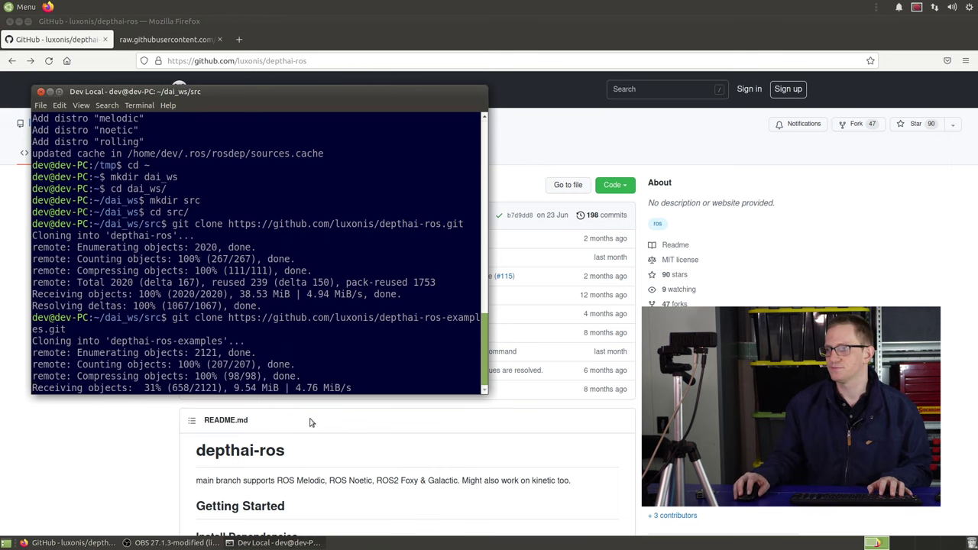
- Copy the README's rosdep install --from-paths src --ignore-src -r -y command and run it from the dai_ws folder
{"action": "left_click", "coordinate": [310, 423]}
{"action": "scroll", "coordinate": [310, 423], "scroll_direction": "down", "scroll_amount": 6}
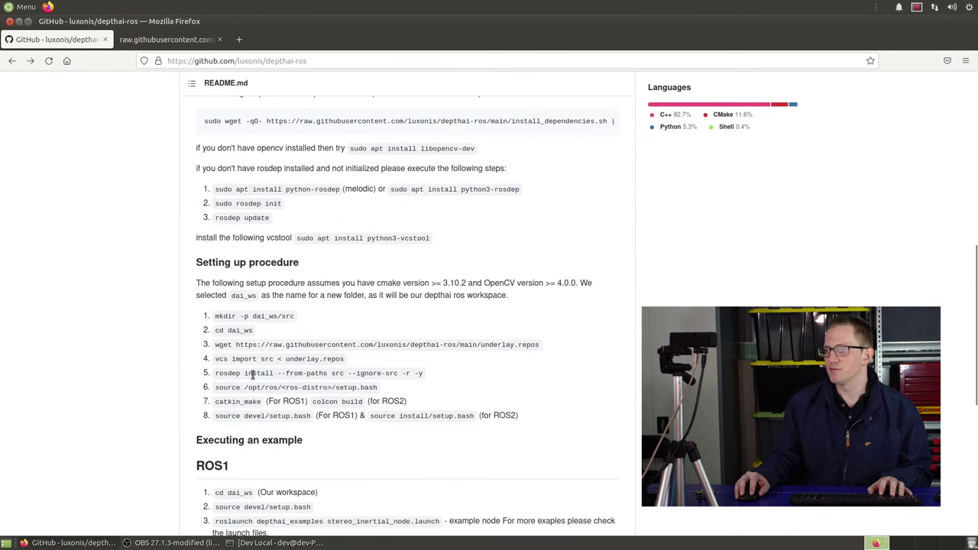
{"action": "left_click_drag", "start_coordinate": [216, 375], "coordinate": [425, 374]}
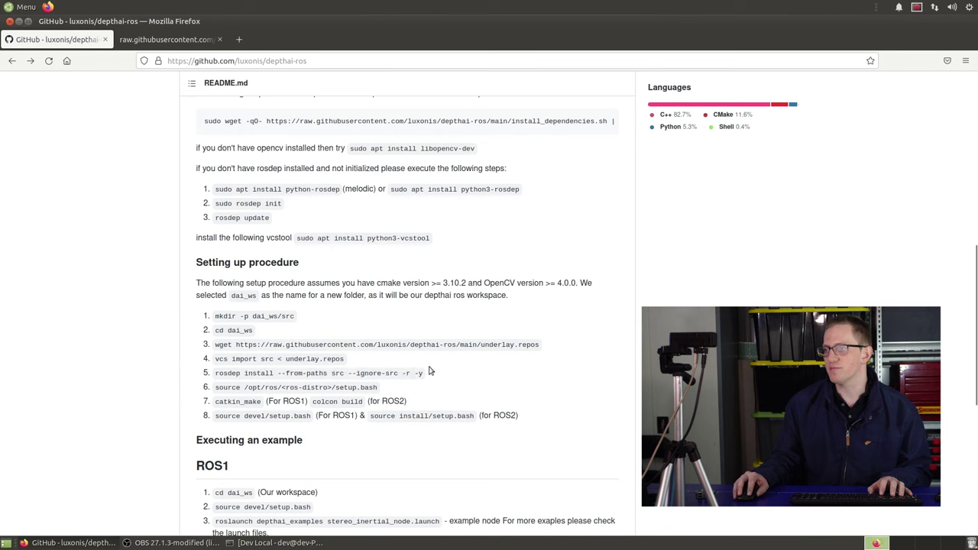
{"action": "triple_click", "coordinate": [425, 373]}
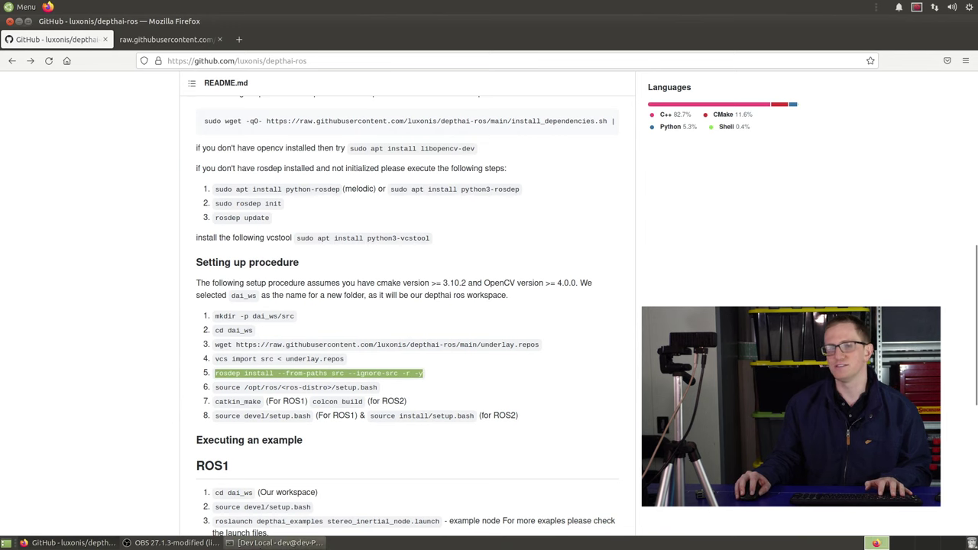
{"action": "left_click", "coordinate": [279, 542]}
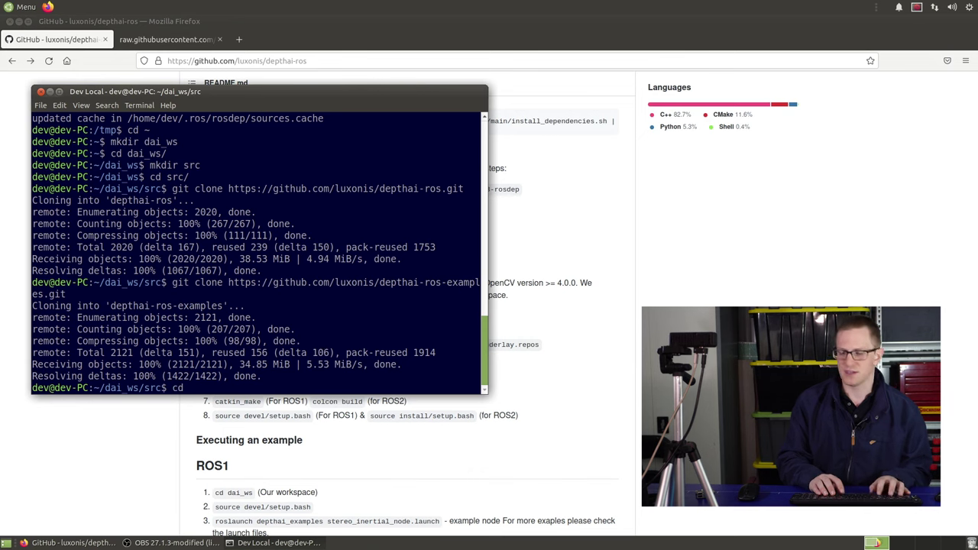
{"action": "key", "text": "Return"}
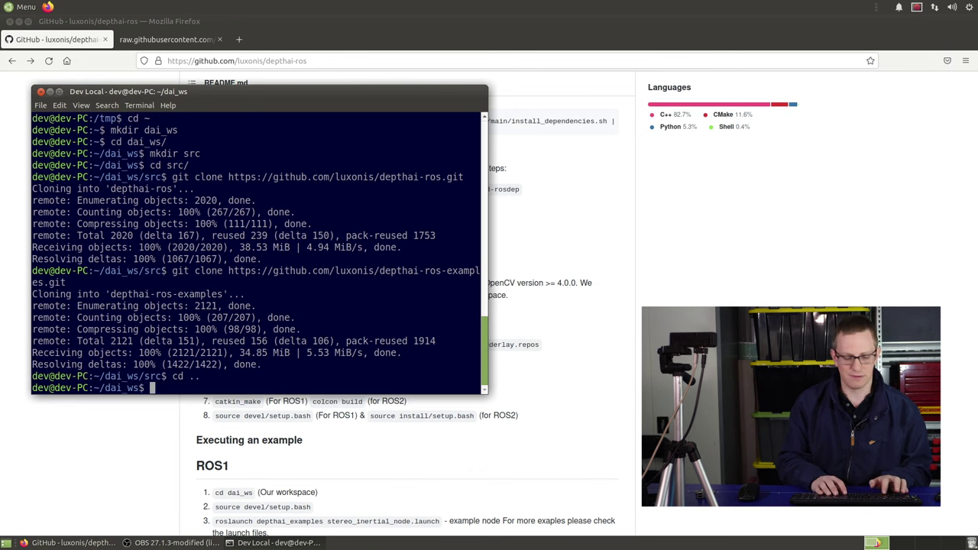
{"action": "key", "text": "ctrl+shift+v"}
{"action": "key", "text": "Return"}
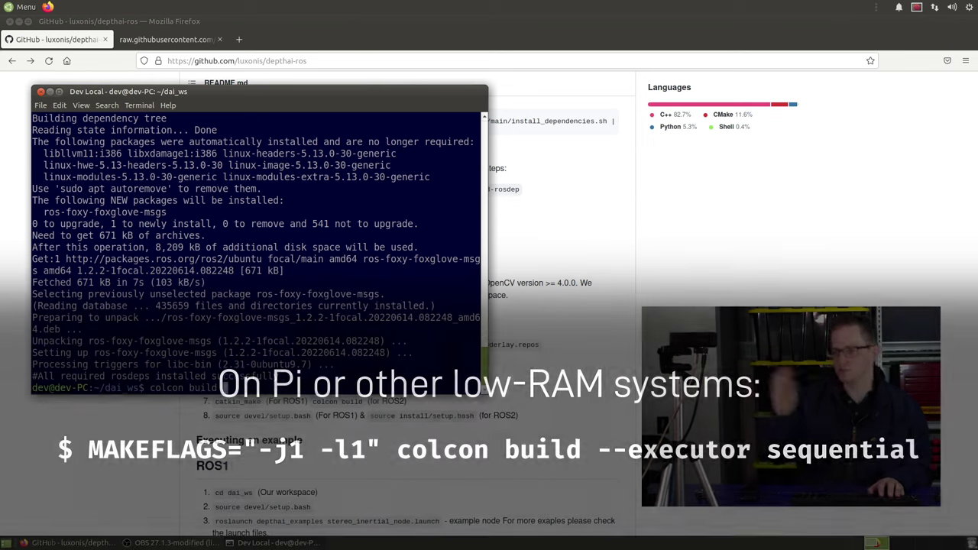
- Build the dai_ws workspace with colcon build, and source install/setup.bash
{"action": "key", "text": "Return"}
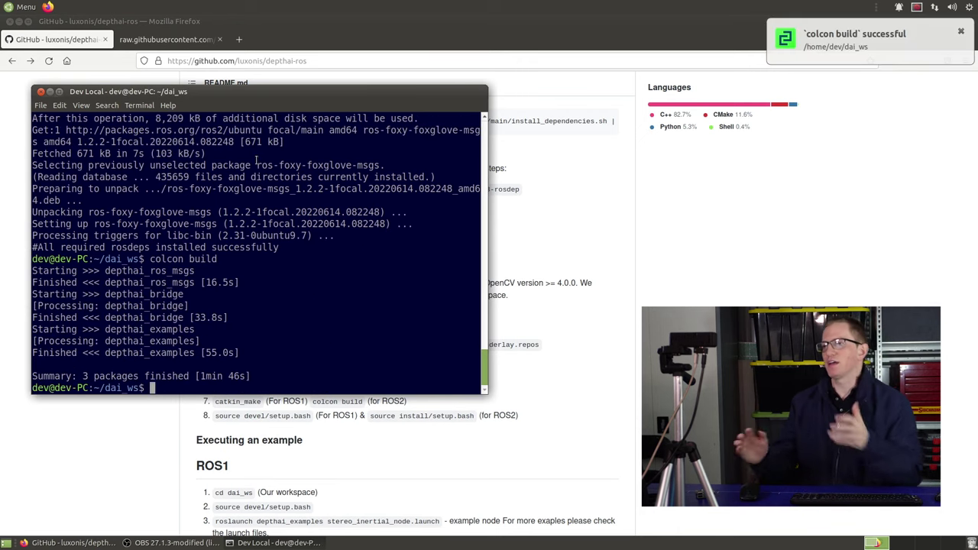
{"action": "type", "text": "sourc"}
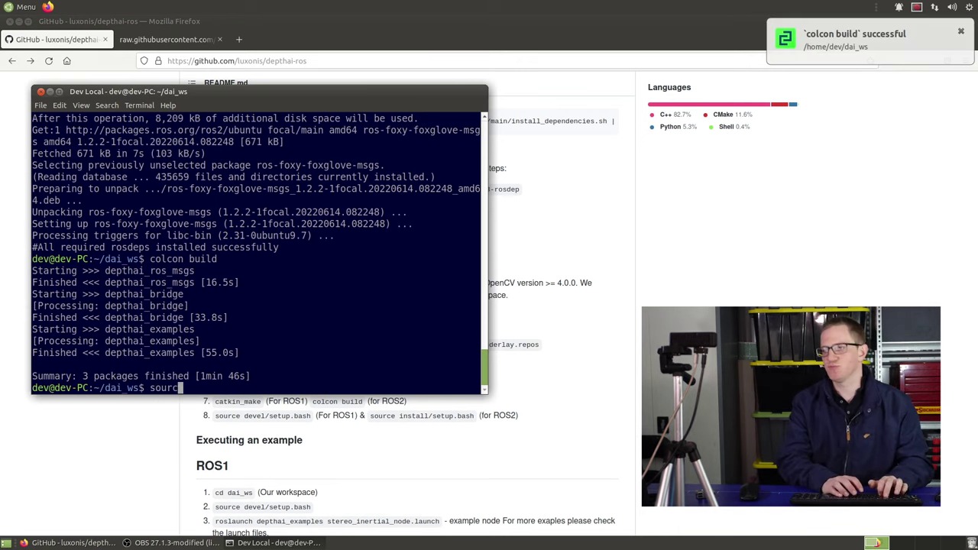
{"action": "type", "text": "e install/setup."}
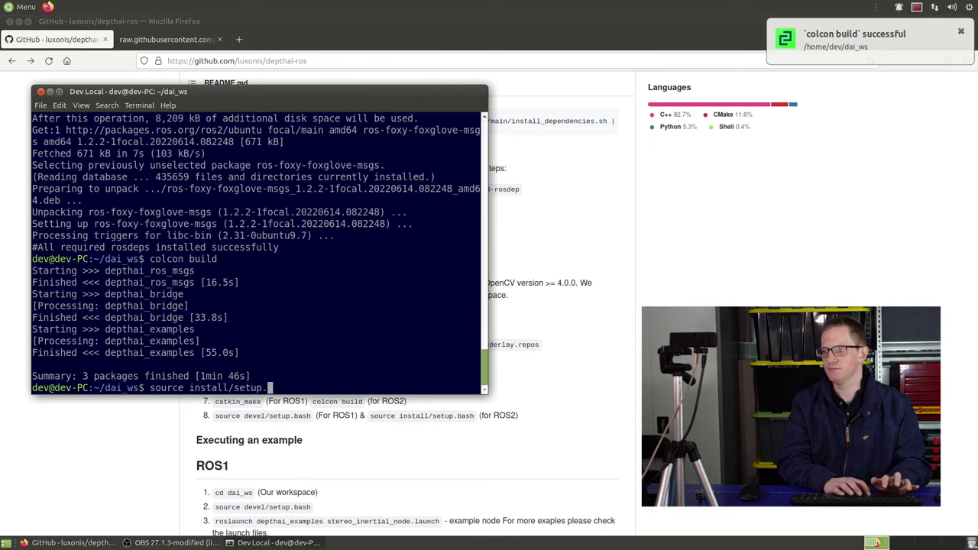
{"action": "type", "text": "bash"}
{"action": "key", "text": "Return"}
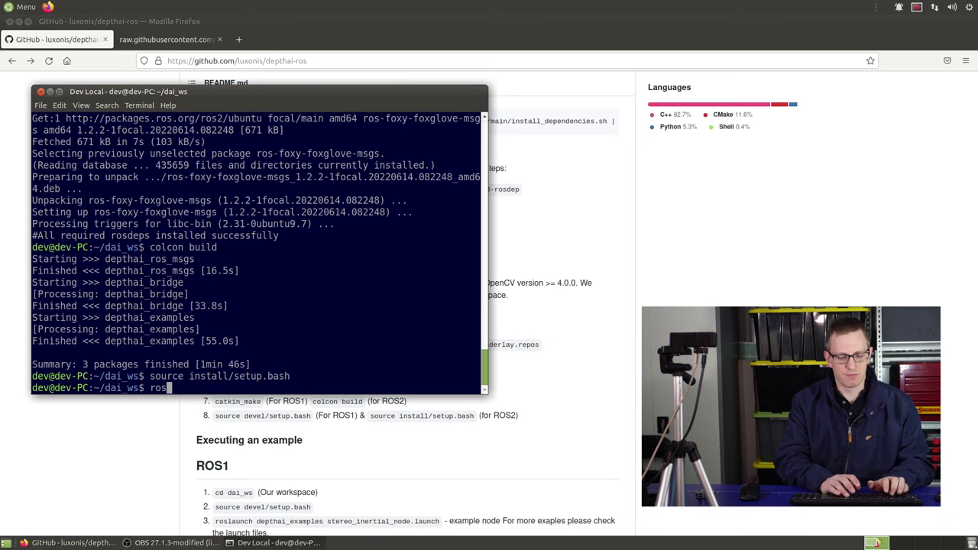
- Launch the RGB publisher example from the depthai_examples package with ros2 launch
{"action": "type", "text": "ros2 launch"}
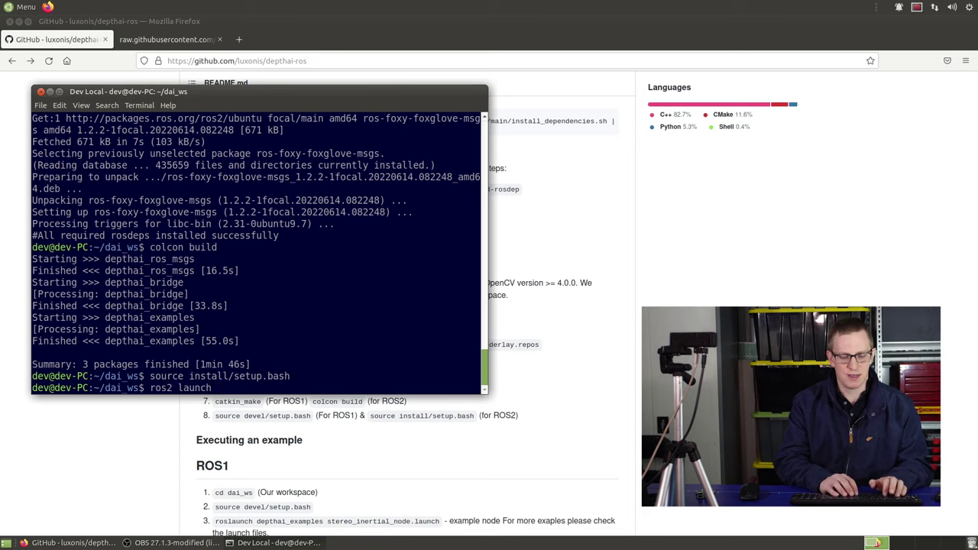
{"action": "type", "text": " depthai"}
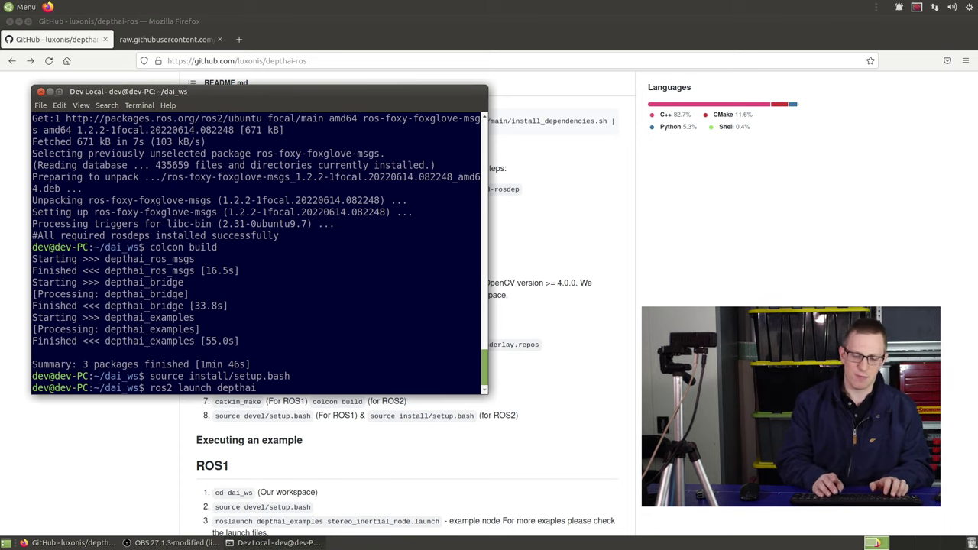
{"action": "key", "text": "BackSpace"}
{"action": "type", "text": "_examples"}
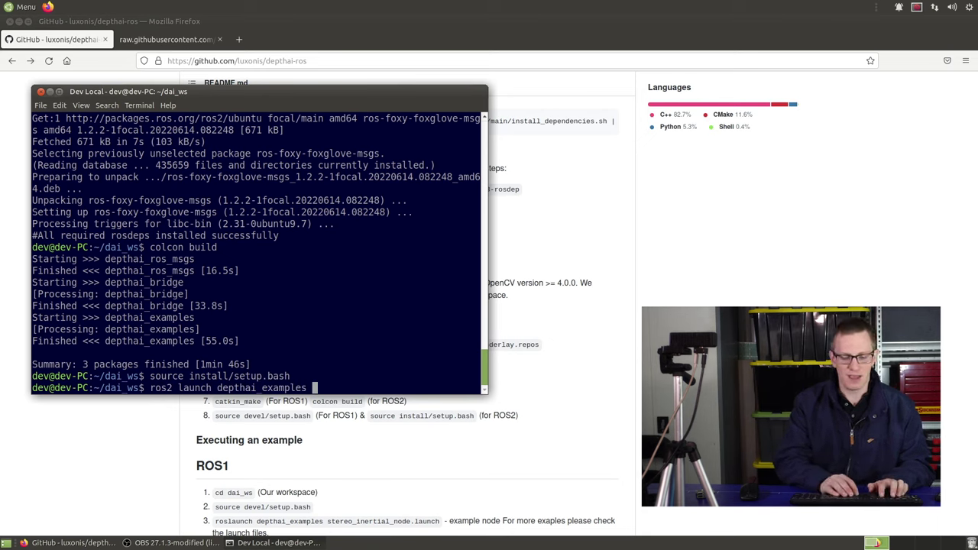
{"action": "type", "text": "rgb_p"}
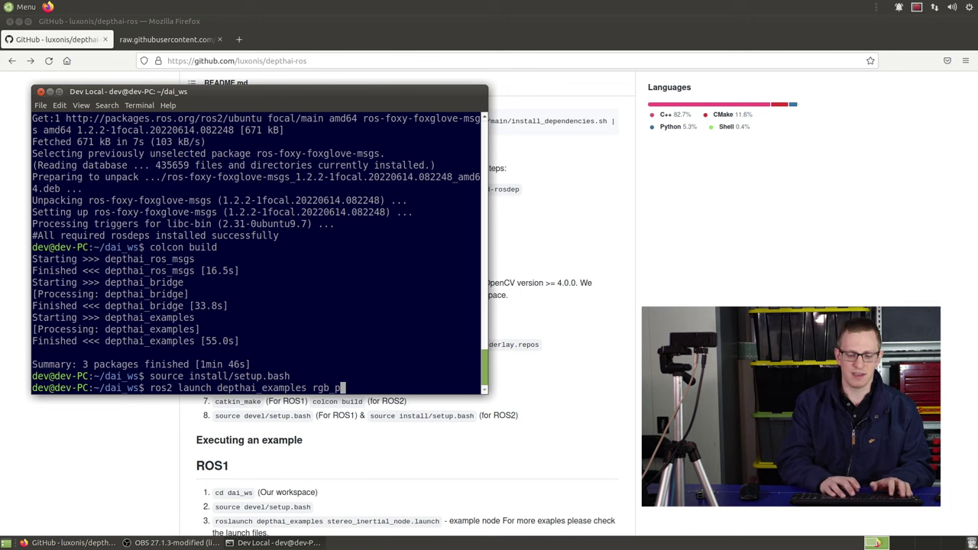
{"action": "type", "text": "u"}
{"action": "key", "text": "Tab"}
{"action": "key", "text": "Return"}
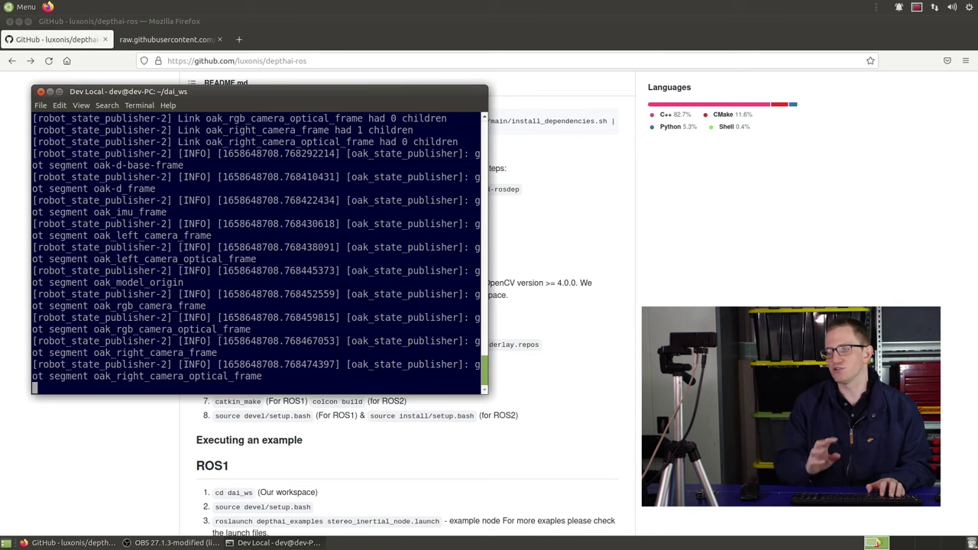
- Start rviz2 from a second terminal session, maximise its window and widen the display settings area
{"action": "key", "text": "ctrl+shift+t"}
{"action": "type", "text": "rviz"}
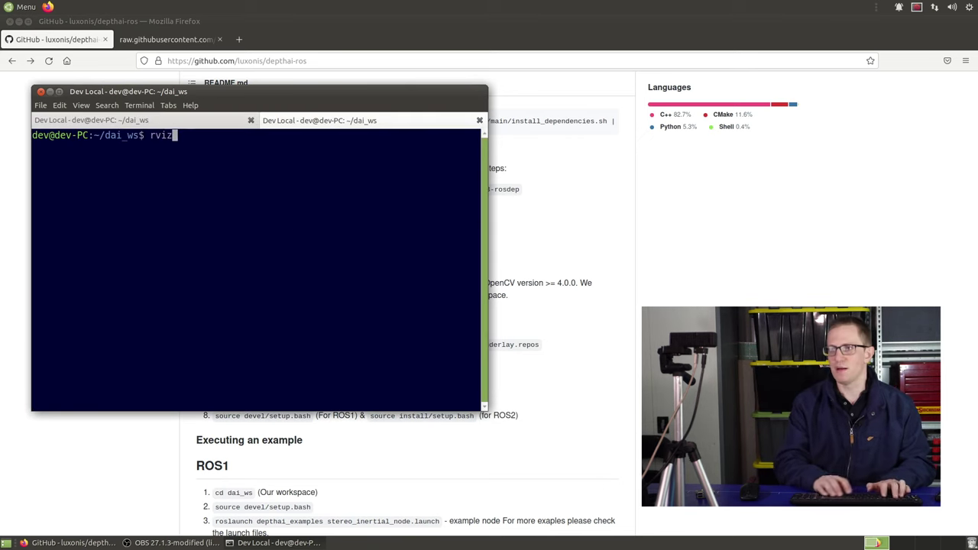
{"action": "key", "text": "Return"}
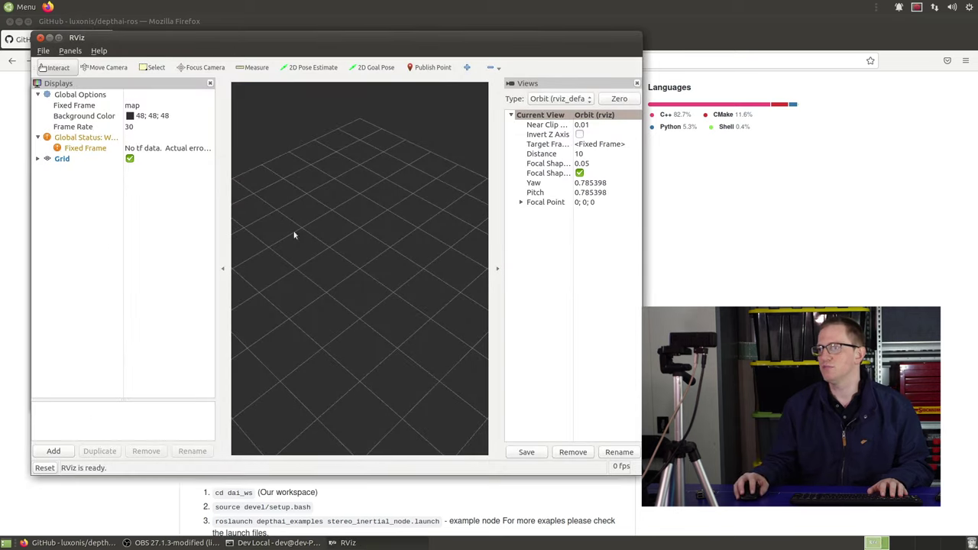
{"action": "double_click", "coordinate": [272, 38]}
{"action": "left_click_drag", "start_coordinate": [192, 99], "coordinate": [439, 107]}
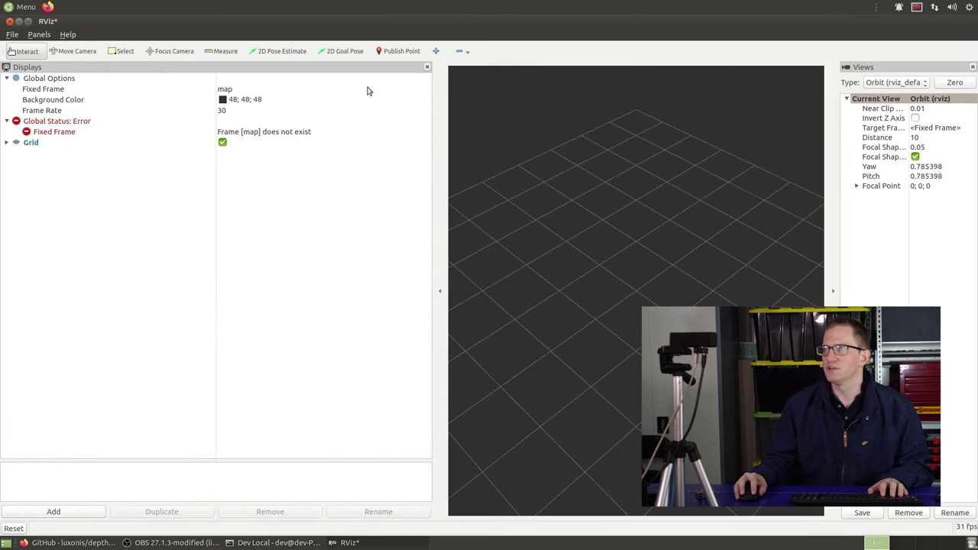
- Set the Fixed Frame in the global options to oak-d_frame
{"action": "left_click", "coordinate": [368, 90]}
{"action": "left_click", "coordinate": [425, 89]}
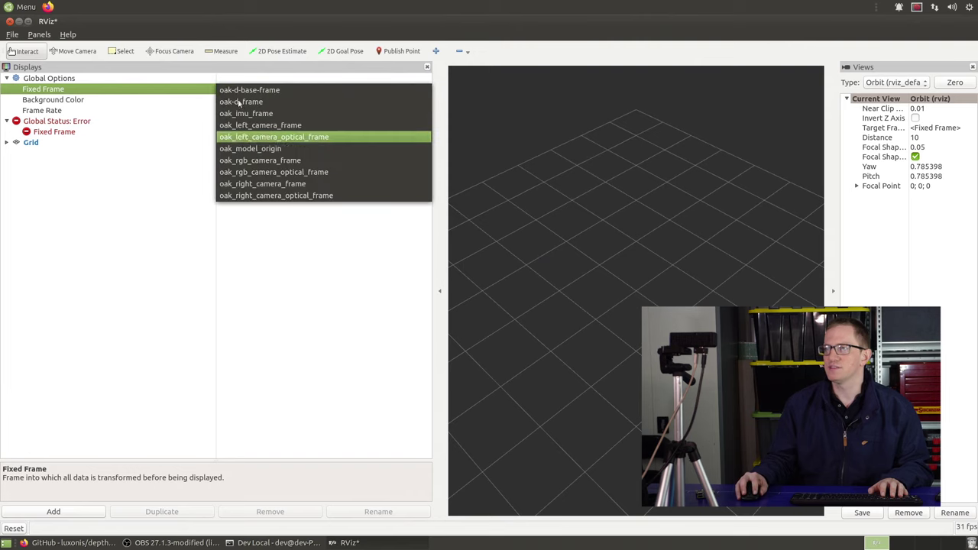
{"action": "key", "text": "Up"}
{"action": "key", "text": "Up"}
{"action": "key", "text": "Up"}
{"action": "key", "text": "Up"}
{"action": "key", "text": "Up"}
{"action": "key", "text": "Up"}
{"action": "key", "text": "Up"}
{"action": "key", "text": "Up"}
{"action": "key", "text": "Return"}
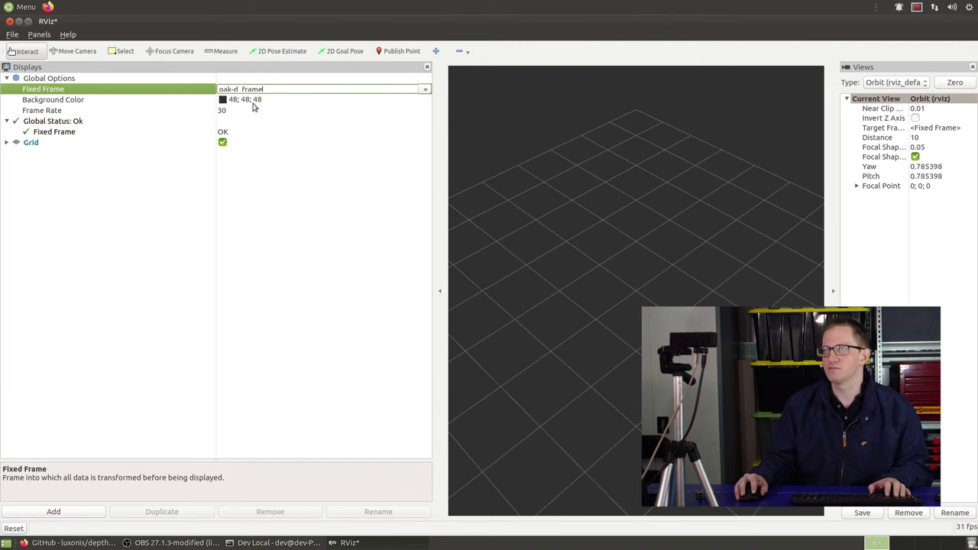
- Add an Image display and set its topic to /color/image
{"action": "left_click", "coordinate": [54, 512]}
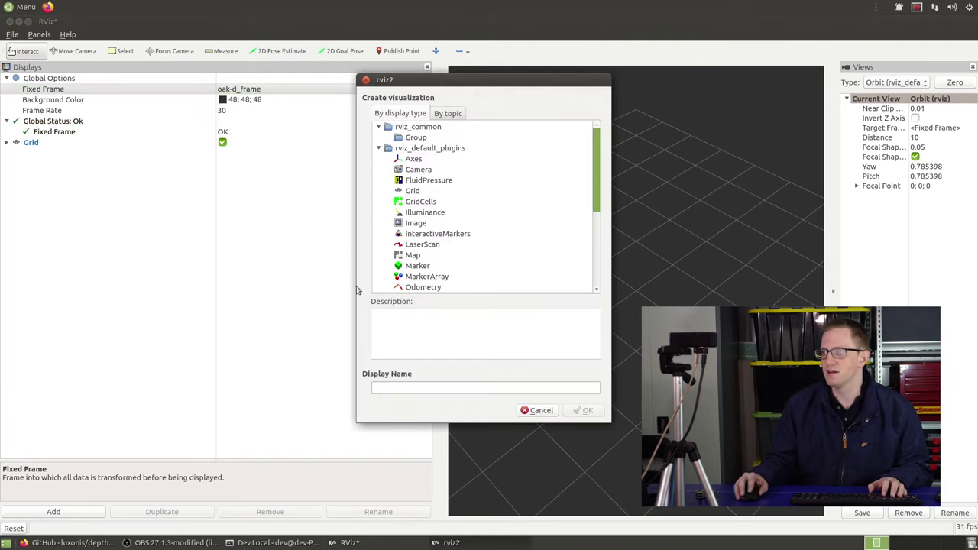
{"action": "double_click", "coordinate": [419, 222]}
{"action": "left_click", "coordinate": [7, 154]}
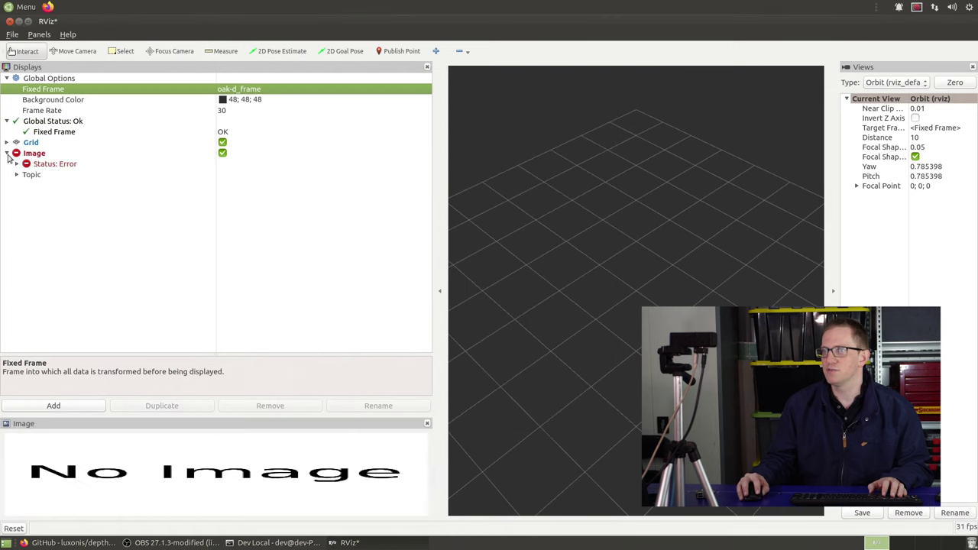
{"action": "left_click", "coordinate": [259, 176]}
{"action": "left_click", "coordinate": [424, 174]}
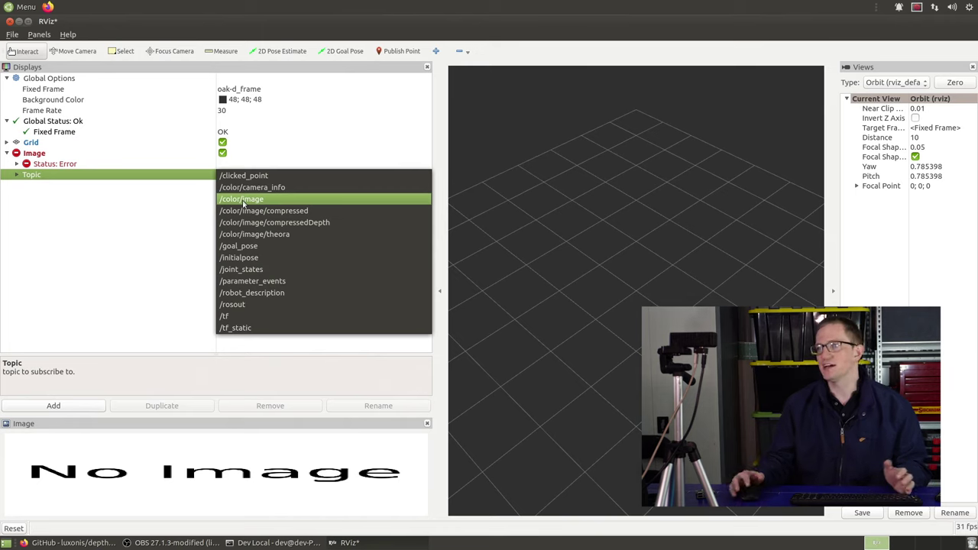
{"action": "left_click", "coordinate": [268, 203]}
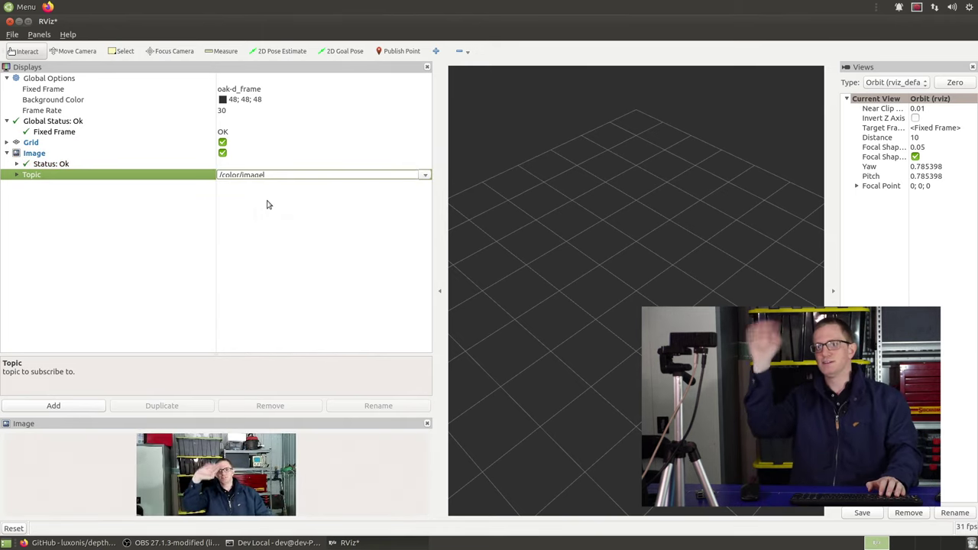
{"action": "left_click", "coordinate": [267, 205]}
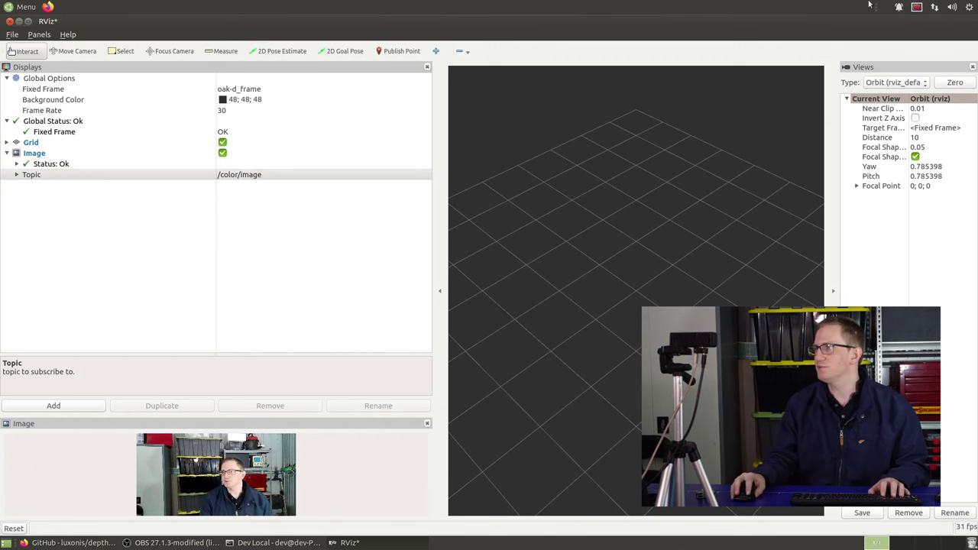
- Close RViz without saving the changes and stop the running RGB example launch in the terminal
{"action": "left_click", "coordinate": [9, 21]}
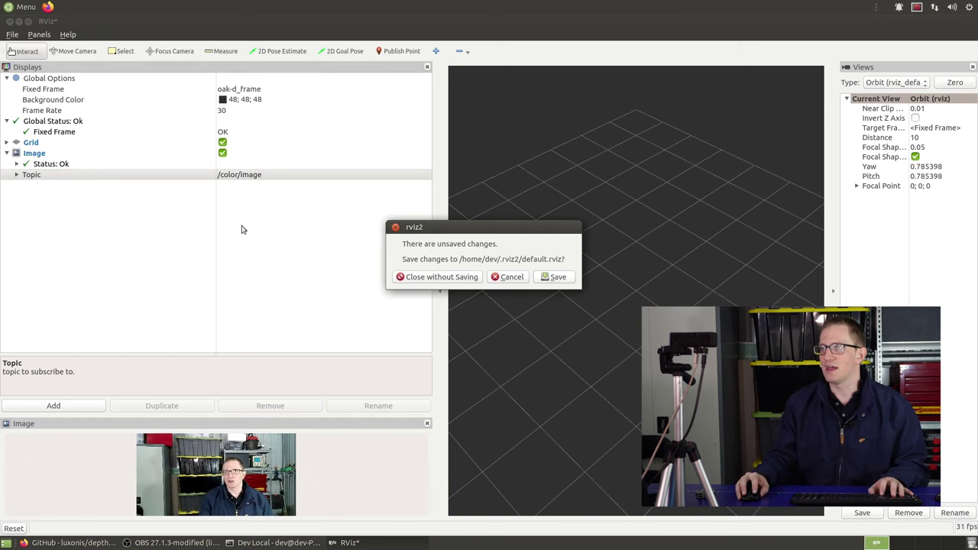
{"action": "left_click", "coordinate": [442, 277]}
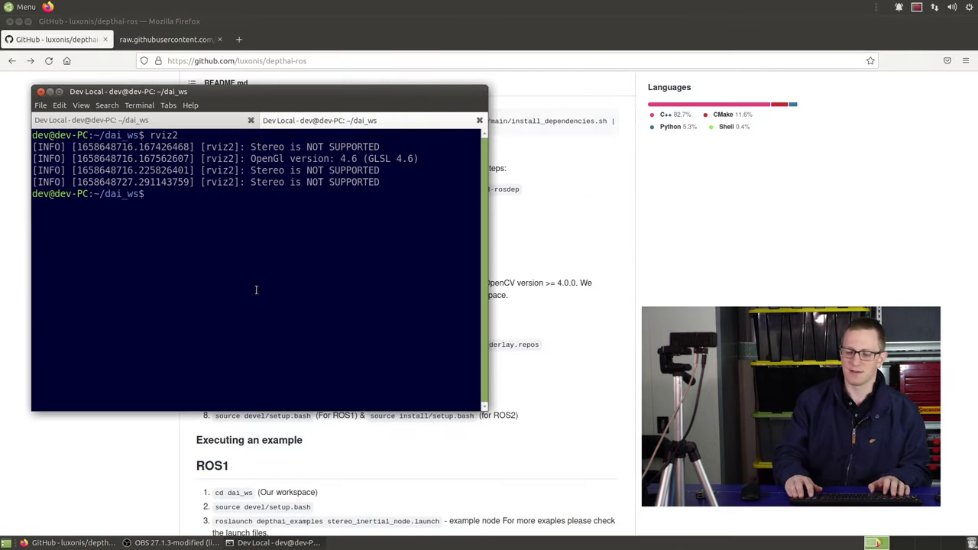
{"action": "key", "text": "Up"}
{"action": "key", "text": "Up"}
{"action": "key", "text": "Return"}
{"action": "key", "text": "ctrl+c"}
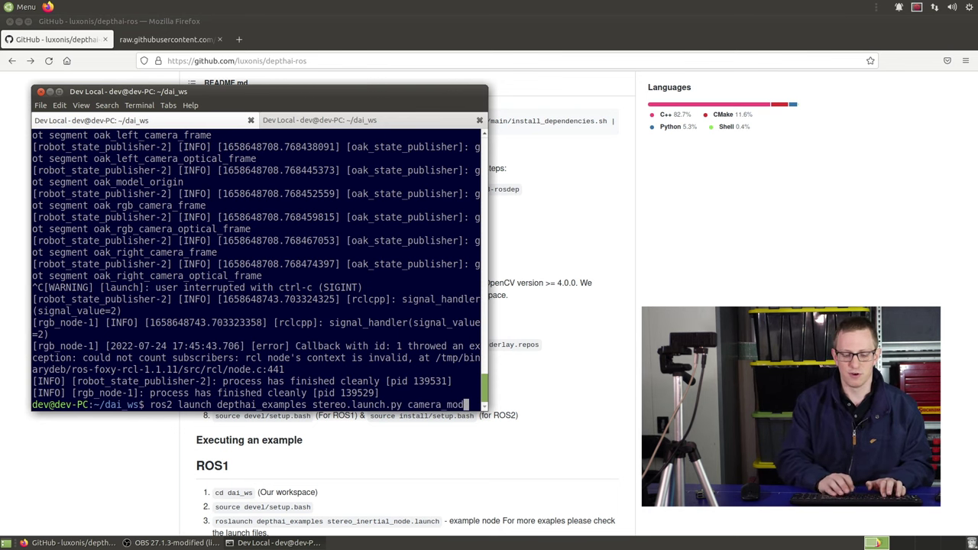
- Launch stereo.launch.py from depthai_examples with camera_model:=OAK-D-LITE and maximise the RViz window it opens
{"action": "type", "text": ":=OAK-D-LITE"}
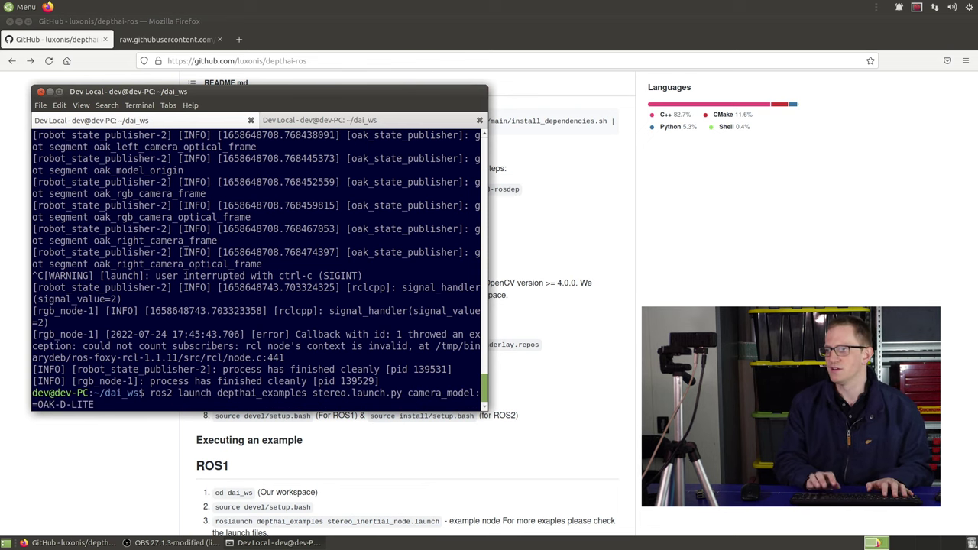
{"action": "key", "text": "Return"}
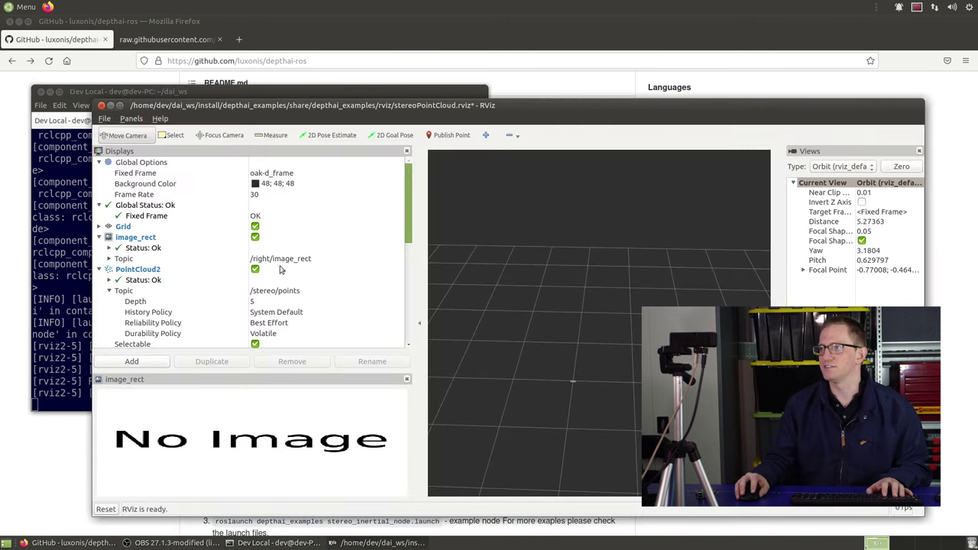
{"action": "key", "text": "super+Up"}
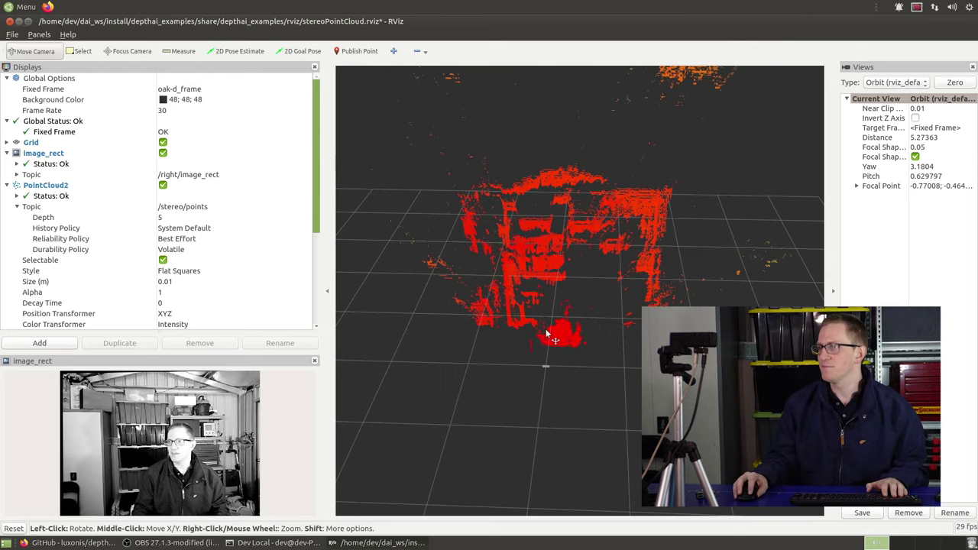
- Examine the stereo point cloud from several angles and distances in the 3D view
{"action": "left_click_drag", "start_coordinate": [547, 335], "coordinate": [579, 350]}
{"action": "scroll", "coordinate": [579, 349], "scroll_direction": "down", "scroll_amount": 5}
{"action": "middle_click_drag", "start_coordinate": [578, 349], "coordinate": [595, 266]}
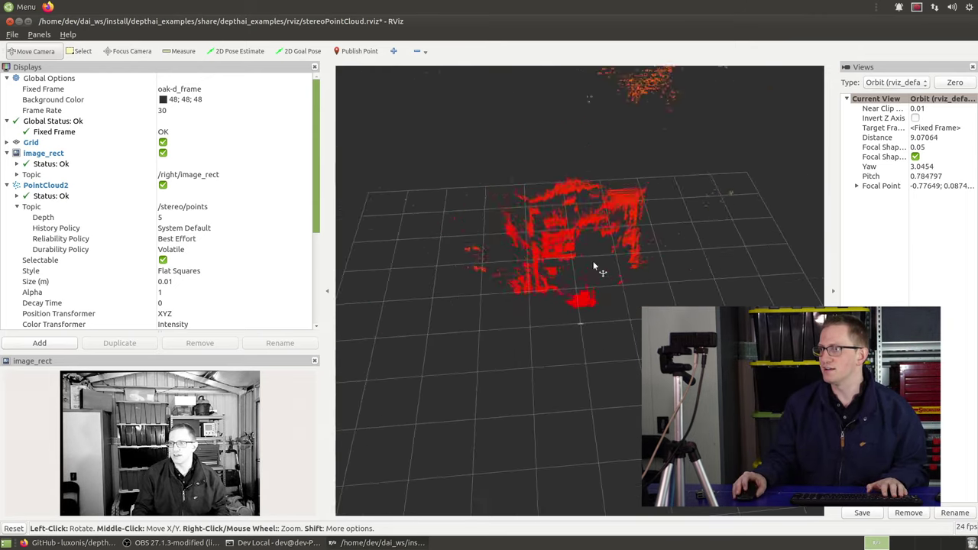
{"action": "scroll", "coordinate": [585, 269], "scroll_direction": "up", "scroll_amount": 13}
{"action": "left_click_drag", "start_coordinate": [587, 308], "coordinate": [568, 258]}
{"action": "middle_click_drag", "start_coordinate": [568, 257], "coordinate": [533, 304]}
{"action": "left_click_drag", "start_coordinate": [533, 304], "coordinate": [590, 333]}
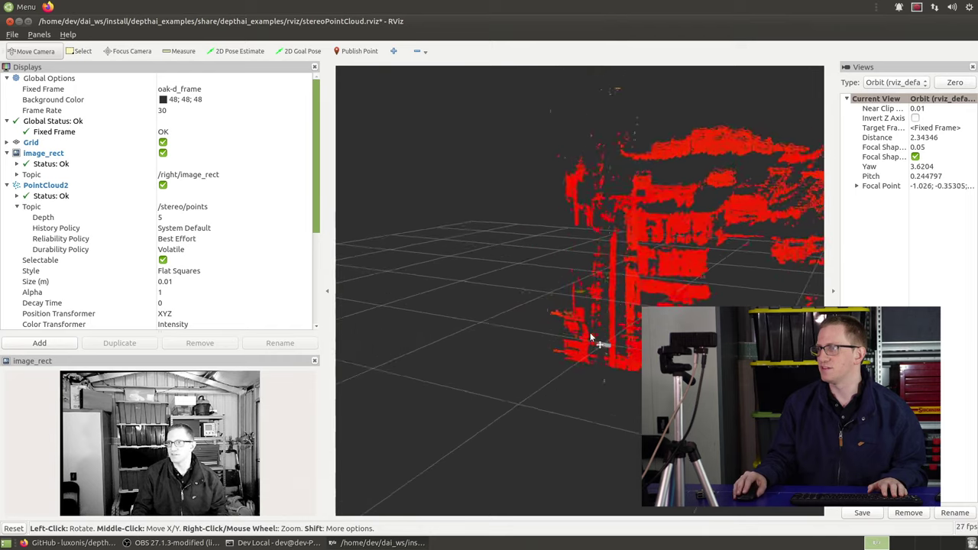
{"action": "middle_click_drag", "start_coordinate": [590, 332], "coordinate": [566, 341]}
{"action": "left_click_drag", "start_coordinate": [567, 341], "coordinate": [539, 252]}
{"action": "middle_click_drag", "start_coordinate": [539, 252], "coordinate": [534, 224]}
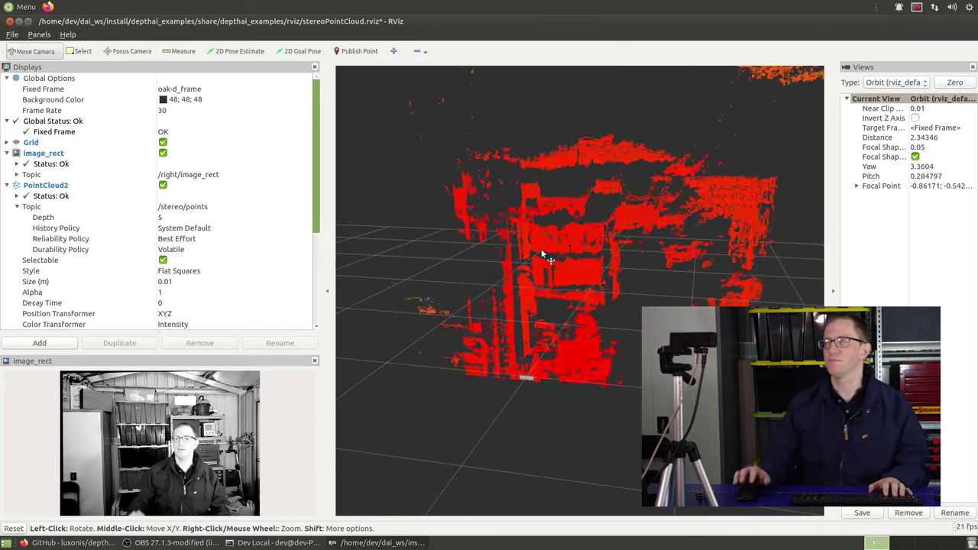
- Add a second image view to the stereo visualization using the Image display type
{"action": "left_click", "coordinate": [39, 343]}
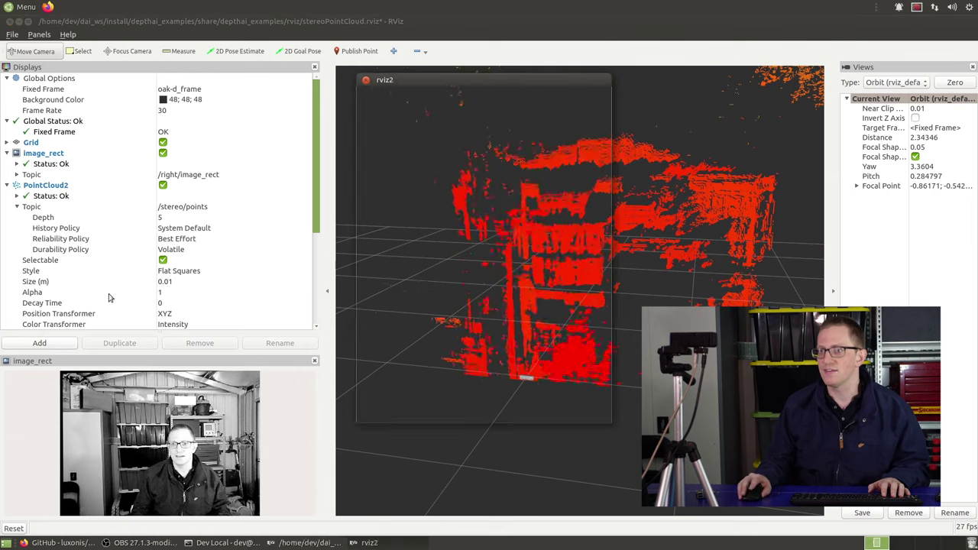
{"action": "double_click", "coordinate": [415, 224]}
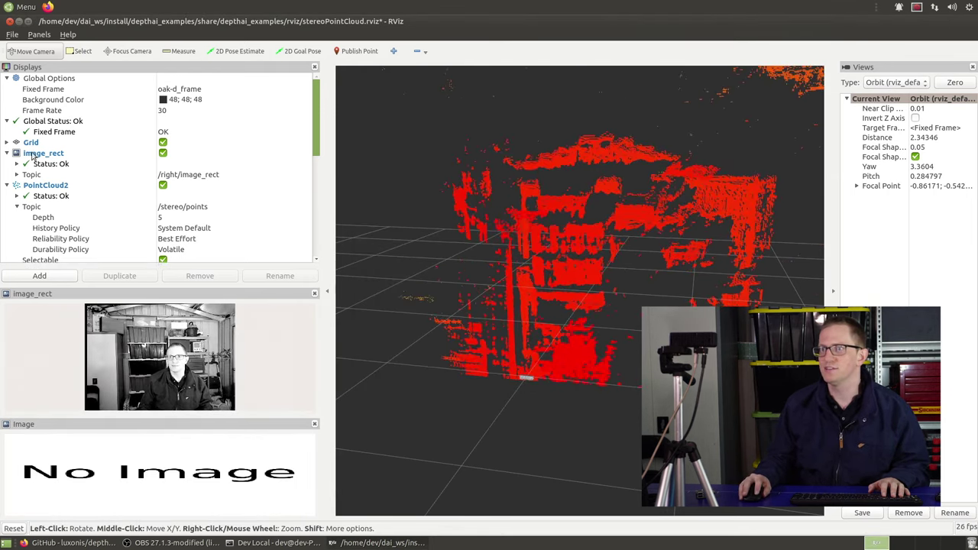
{"action": "left_click", "coordinate": [198, 176]}
{"action": "type", "text": "image/compressed"}
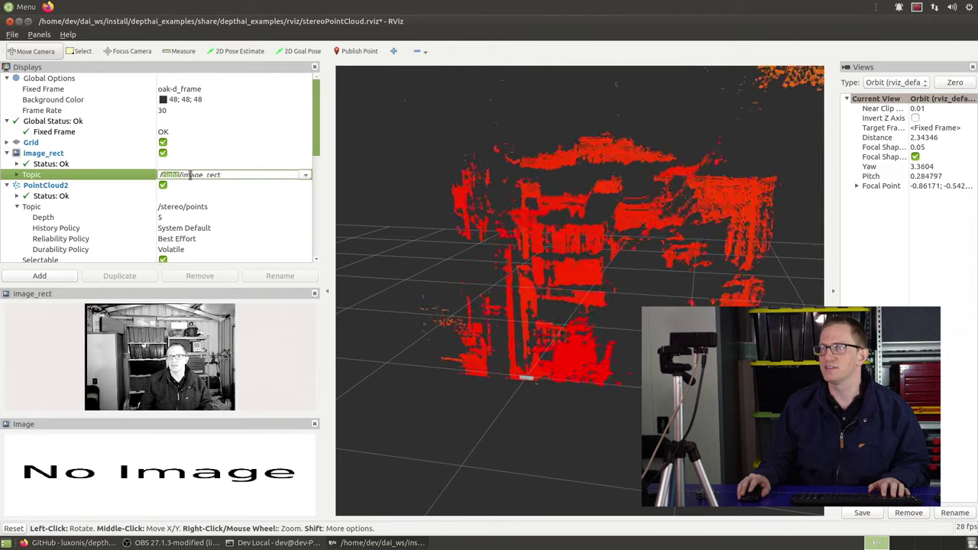
{"action": "left_click", "coordinate": [305, 175]}
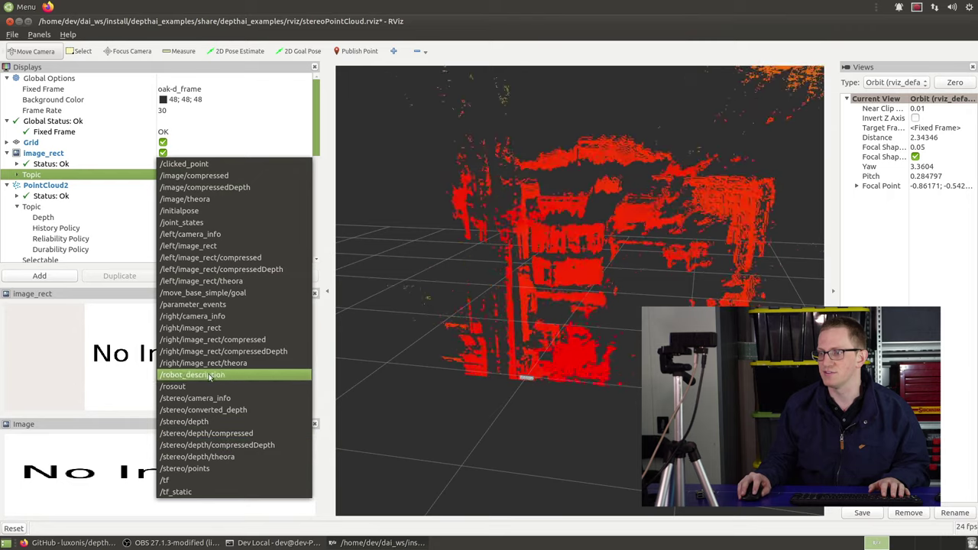
{"action": "left_click", "coordinate": [210, 330]}
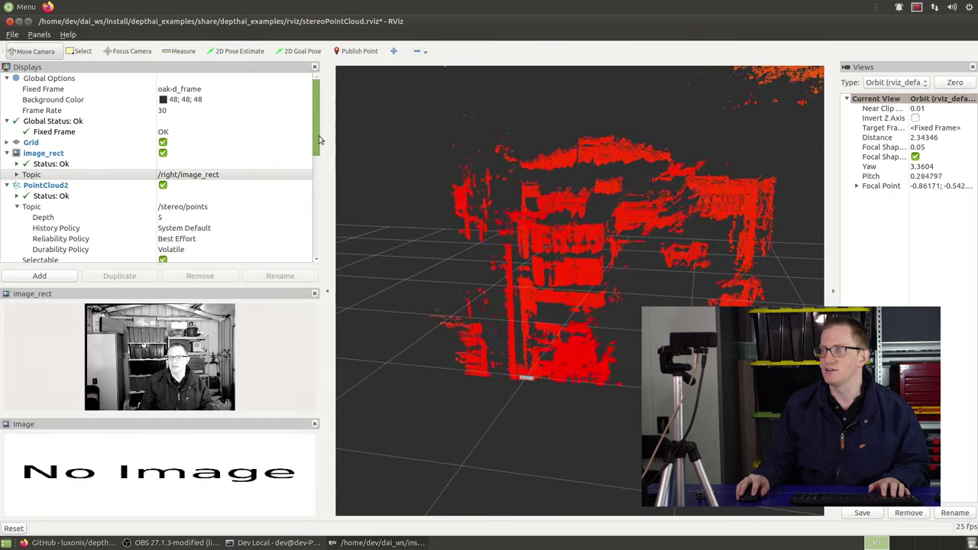
- Set the new Image display's topic to /left/image_rect and enlarge its preview below the image_rect one
{"action": "left_click_drag", "start_coordinate": [315, 149], "coordinate": [313, 275]}
{"action": "double_click", "coordinate": [204, 249]}
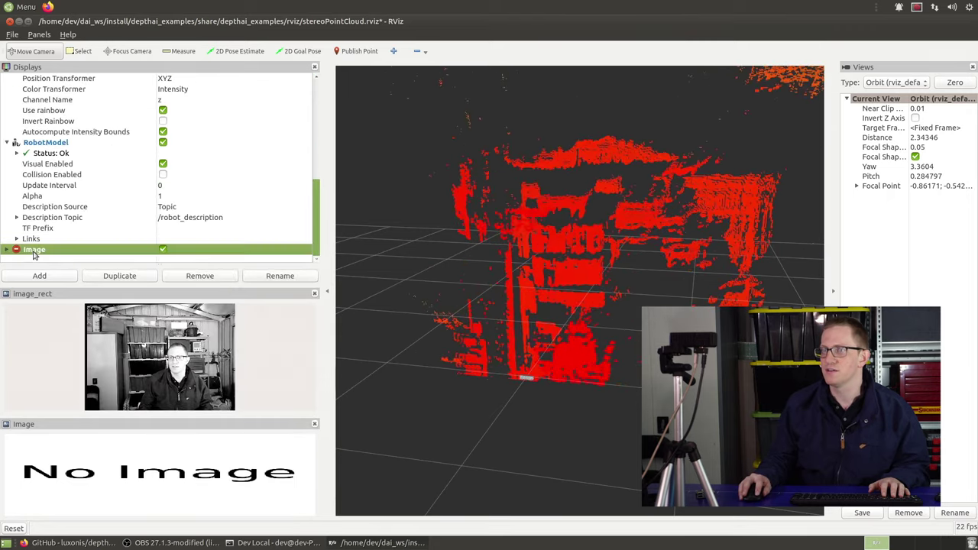
{"action": "left_click", "coordinate": [219, 254]}
{"action": "left_click", "coordinate": [303, 252]}
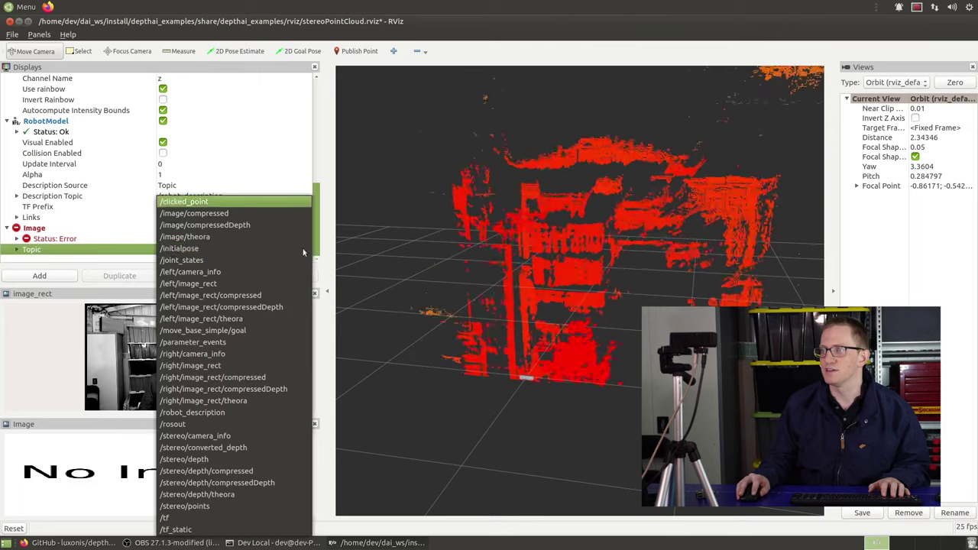
{"action": "left_click", "coordinate": [232, 285]}
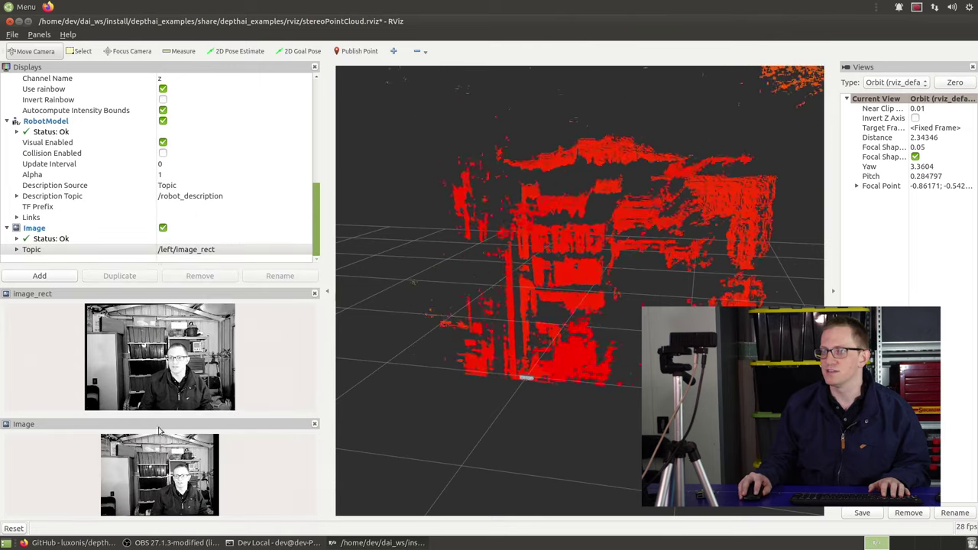
{"action": "left_click_drag", "start_coordinate": [161, 417], "coordinate": [172, 399]}
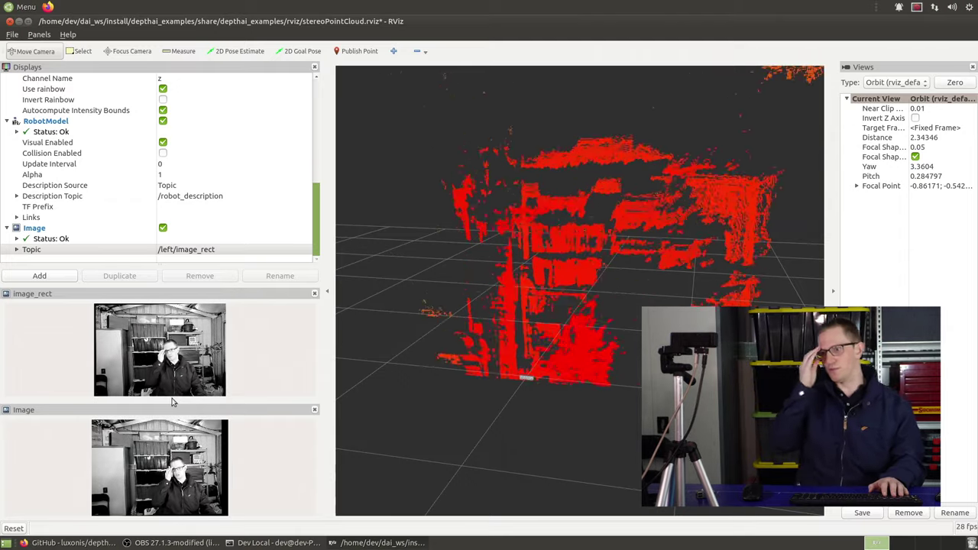
- Switch the second Image display's topic to /stereo/depth
{"action": "left_click", "coordinate": [243, 249]}
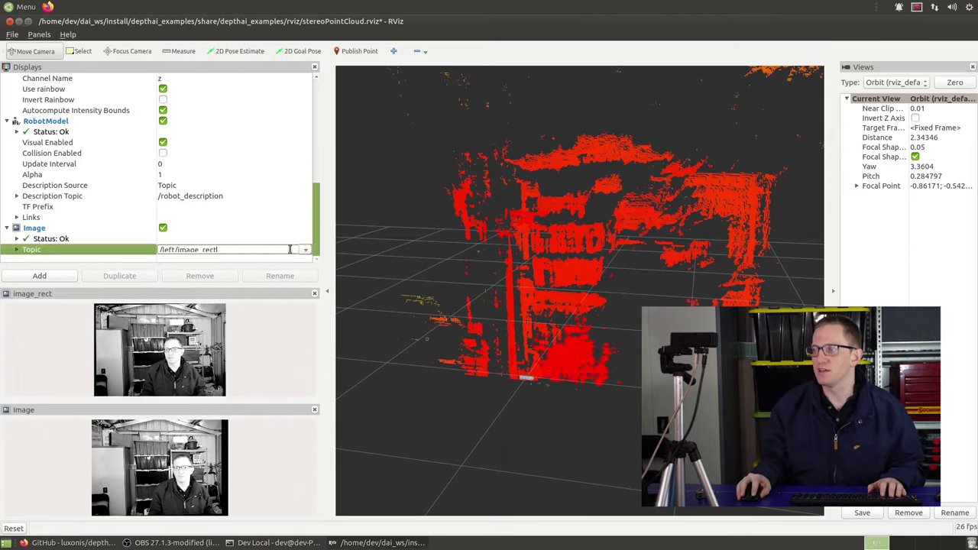
{"action": "left_click", "coordinate": [301, 250]}
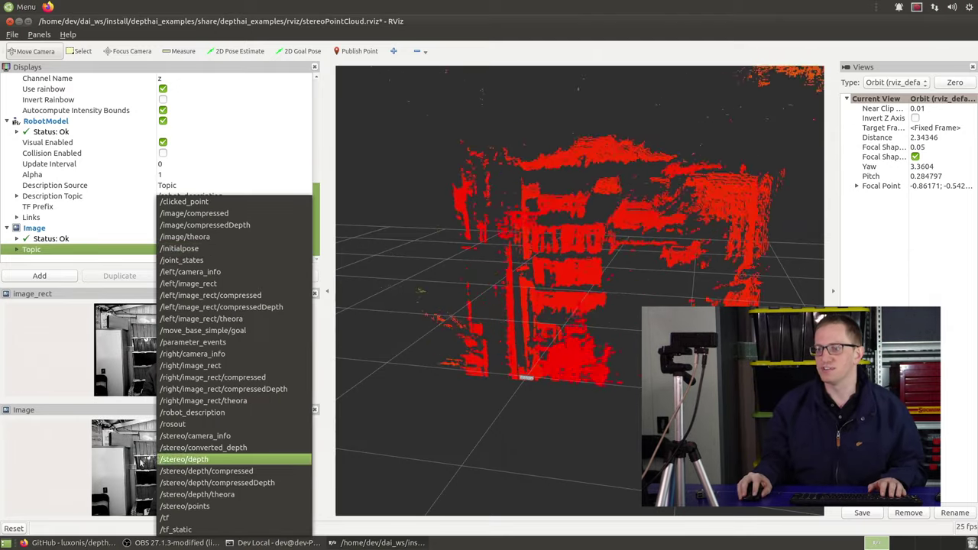
{"action": "left_click", "coordinate": [221, 460]}
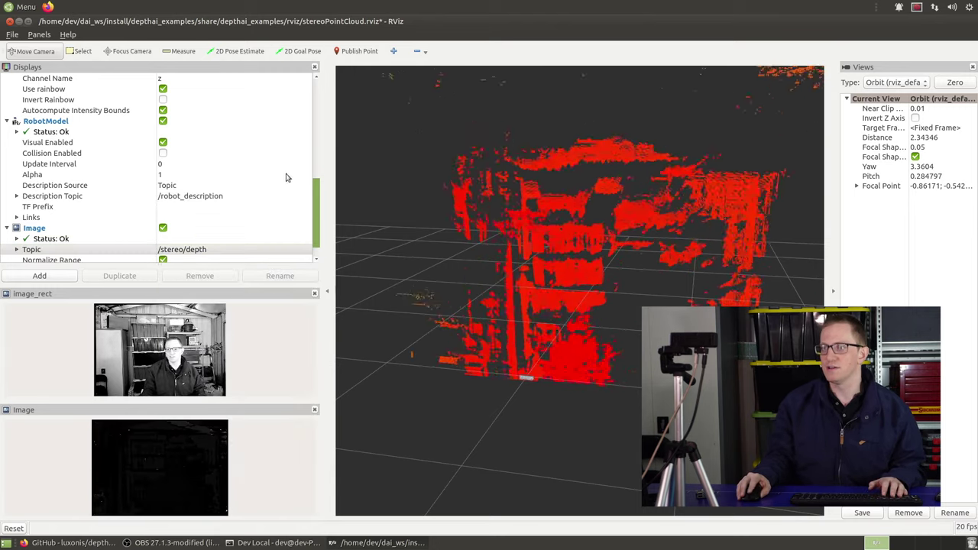
- Set the second Image display's topic to /stereo/converted_depth
{"action": "left_click_drag", "start_coordinate": [319, 222], "coordinate": [315, 249]}
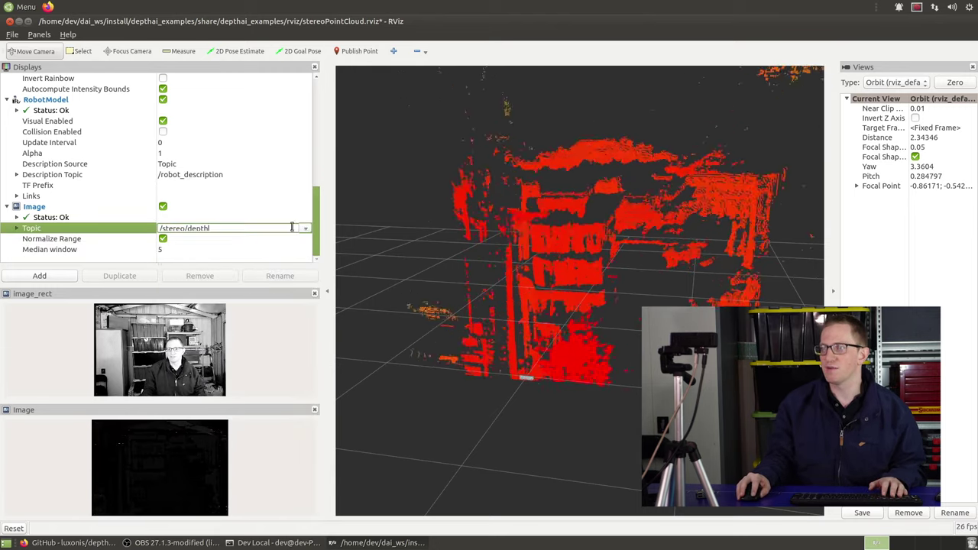
{"action": "left_click", "coordinate": [304, 230]}
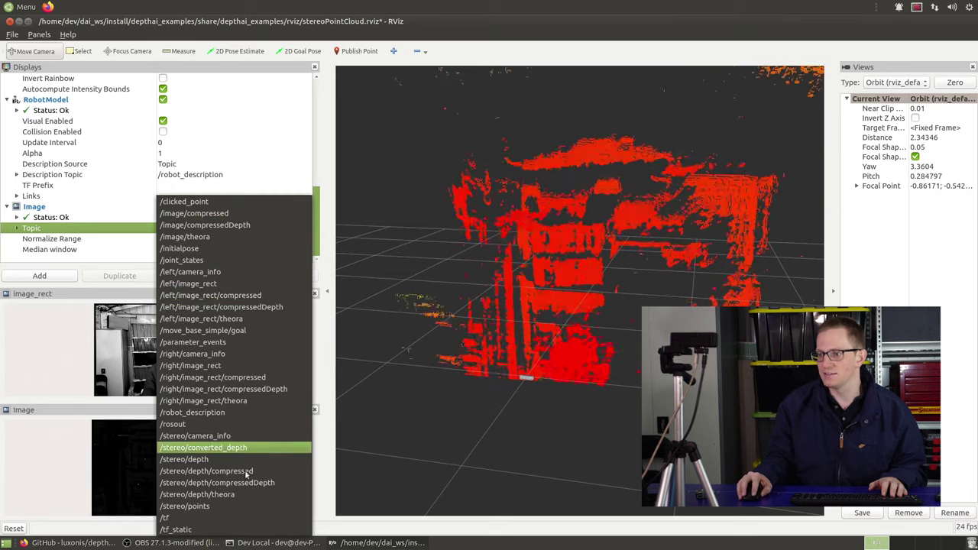
{"action": "left_click", "coordinate": [218, 448]}
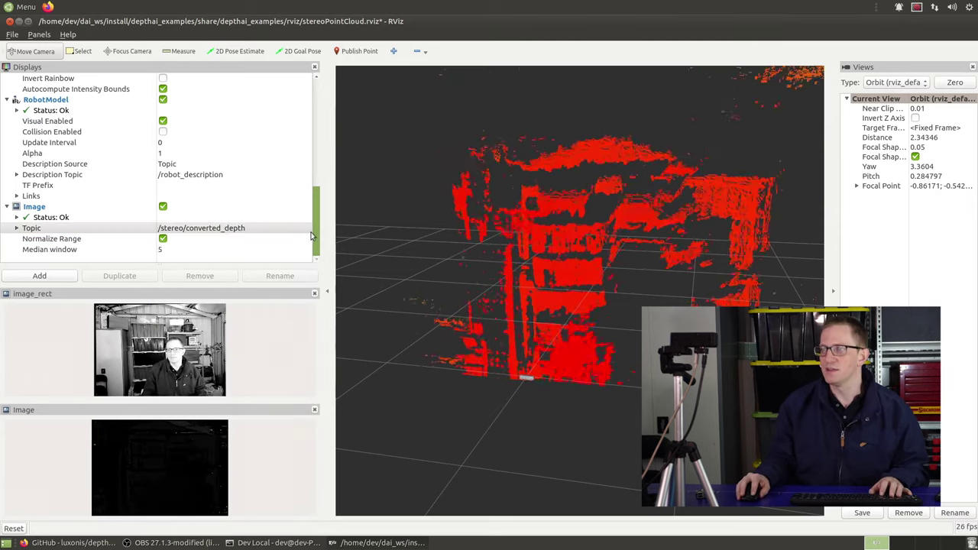
- Disable Normalize Range for the converted depth image and set its Max Value to 5
{"action": "left_click", "coordinate": [162, 239]}
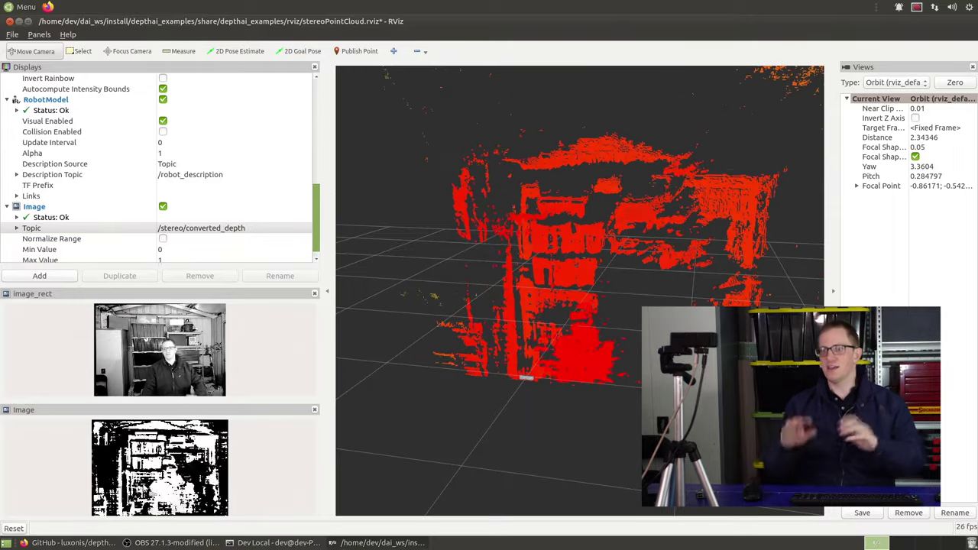
{"action": "left_click", "coordinate": [317, 243]}
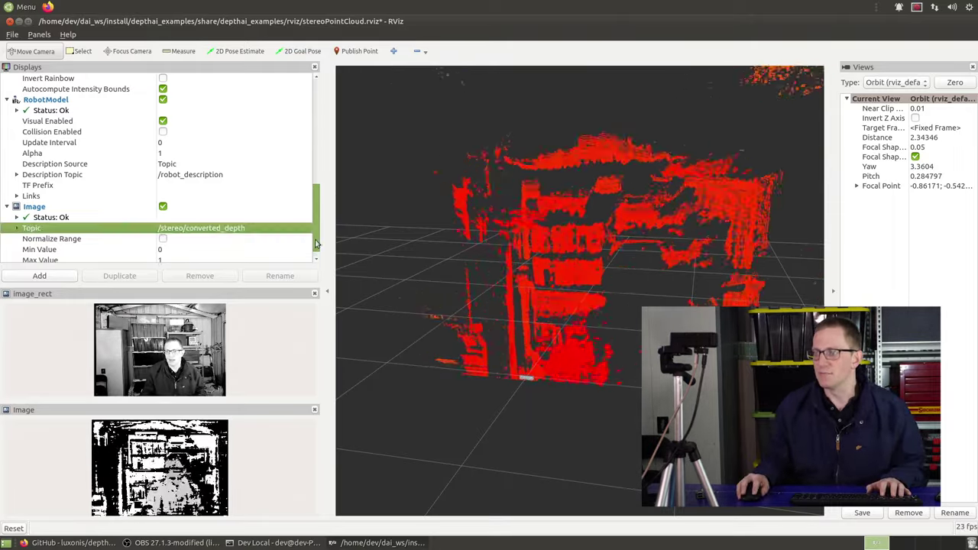
{"action": "scroll", "coordinate": [317, 243], "scroll_direction": "down", "scroll_amount": 1}
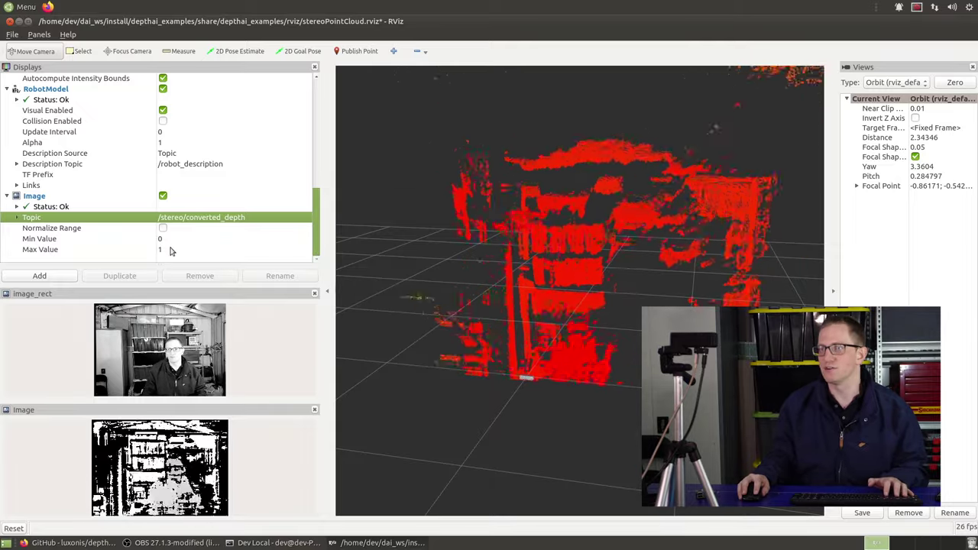
{"action": "left_click", "coordinate": [171, 251]}
{"action": "type", "text": "5"}
{"action": "key", "text": "Return"}
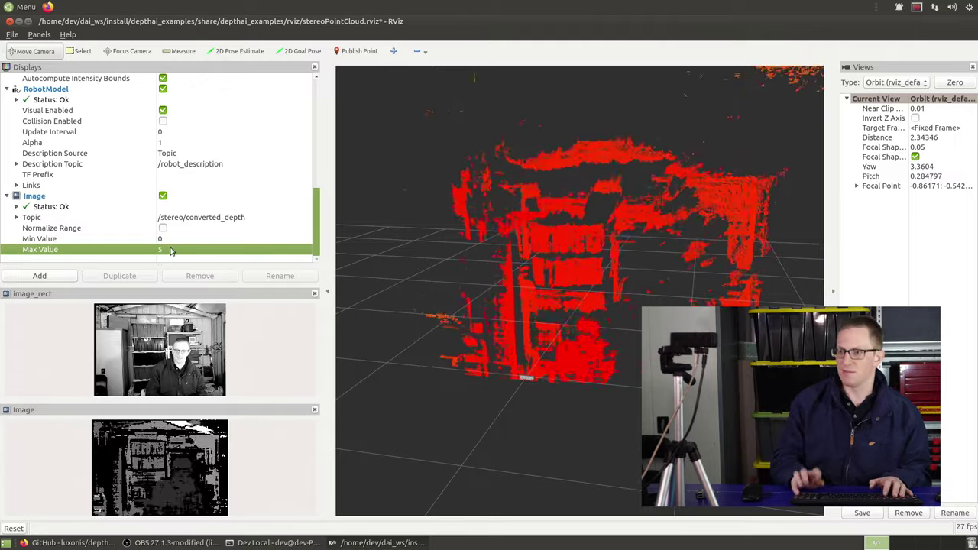
{"action": "left_click", "coordinate": [179, 506]}
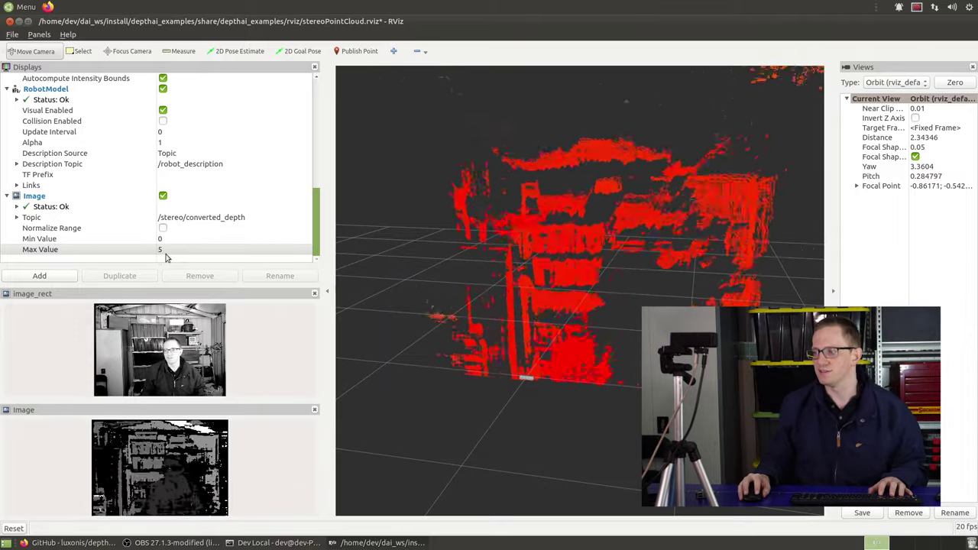
- Examine the stereo point cloud in the 3D view from closer, higher and lower angles
{"action": "left_click_drag", "start_coordinate": [591, 312], "coordinate": [553, 369]}
{"action": "scroll", "coordinate": [535, 300], "scroll_direction": "up", "scroll_amount": 5}
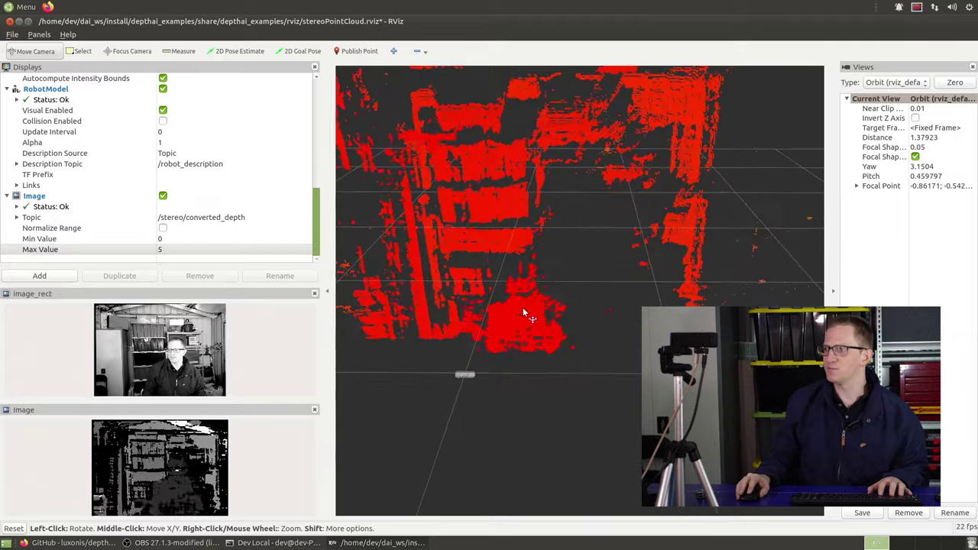
{"action": "scroll", "coordinate": [527, 314], "scroll_direction": "down", "scroll_amount": 3}
{"action": "left_click_drag", "start_coordinate": [530, 318], "coordinate": [547, 429]}
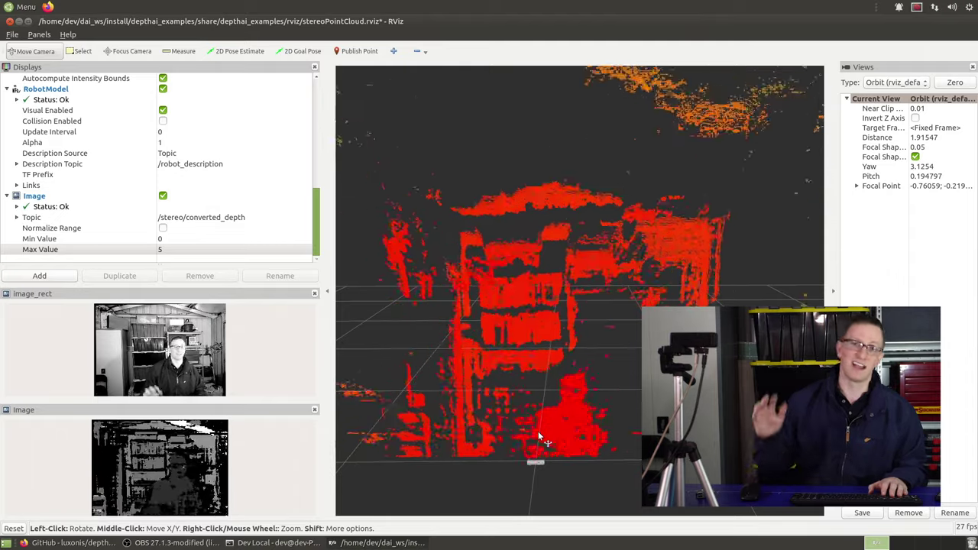
- Close RViz and stop the running stereo launch in the terminal
{"action": "left_click", "coordinate": [9, 22]}
{"action": "left_click", "coordinate": [439, 285]}
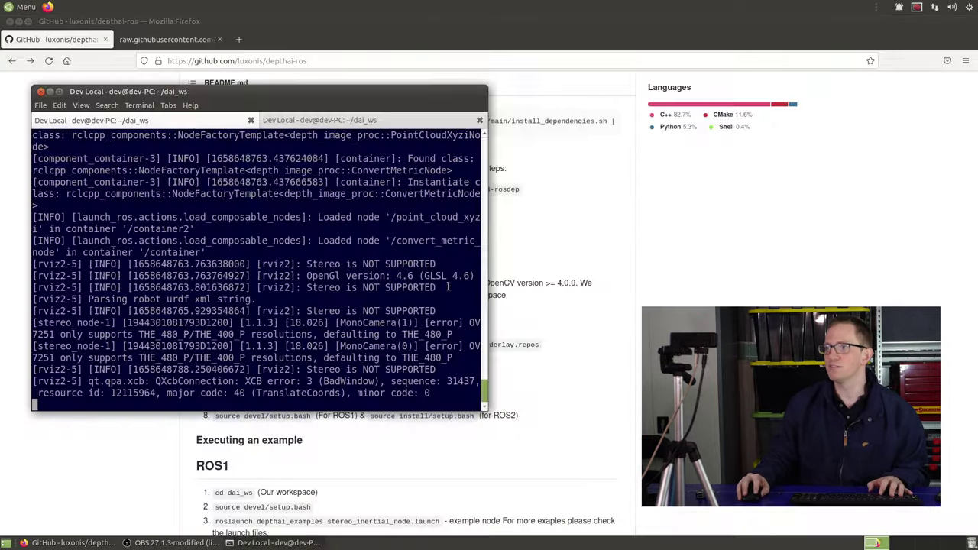
{"action": "key", "text": "ctrl+c"}
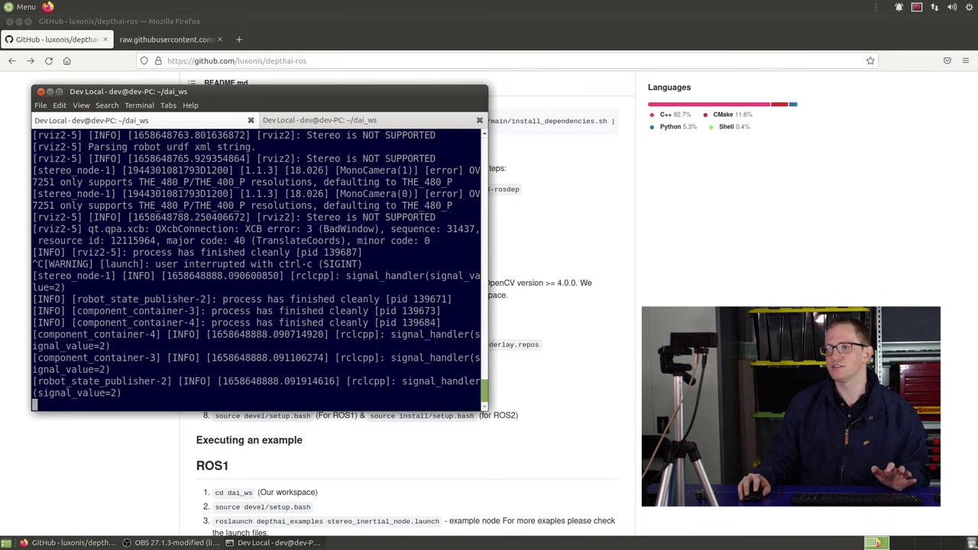
{"action": "key", "text": "ctrl+c"}
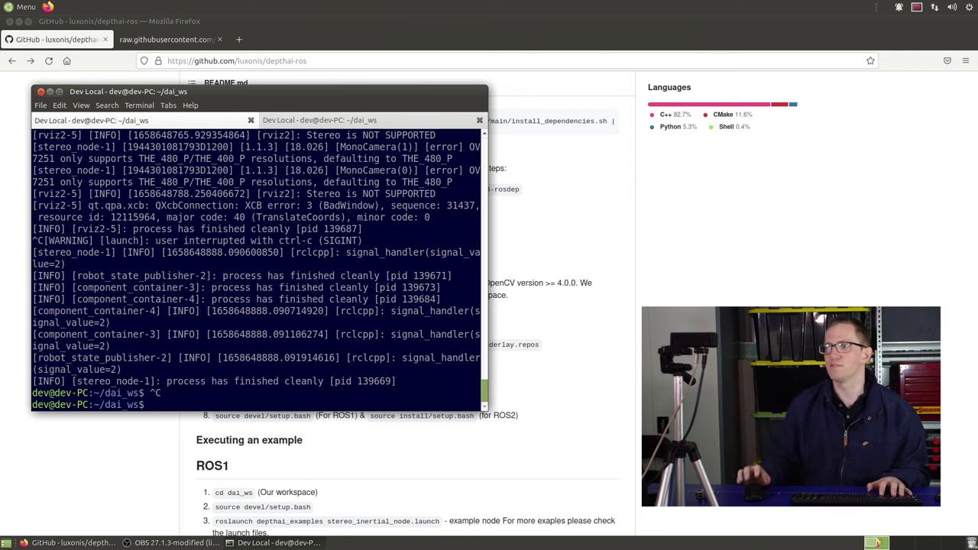
- Start Visual Studio Code and open the dai_ws workspace folder in it
{"action": "left_click", "coordinate": [19, 6]}
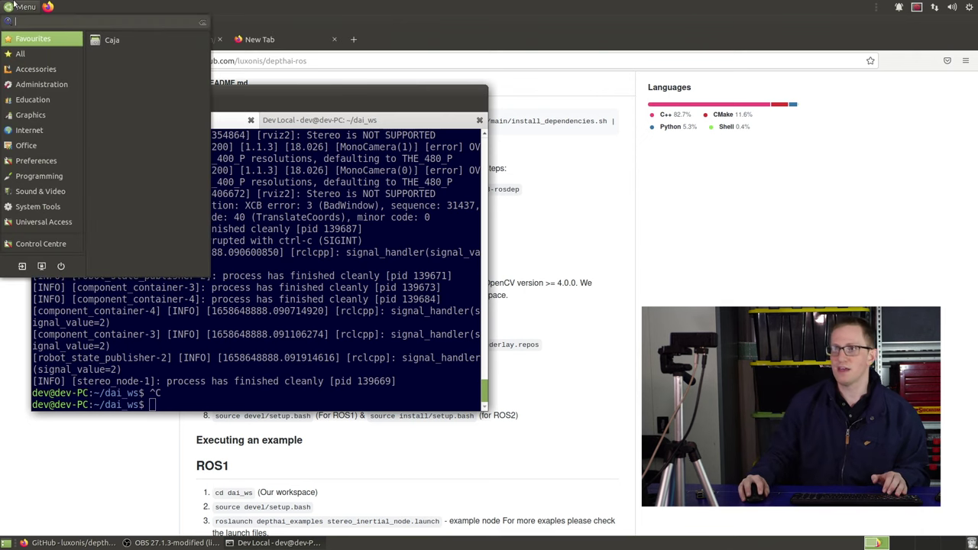
{"action": "type", "text": "cod"}
{"action": "key", "text": "Return"}
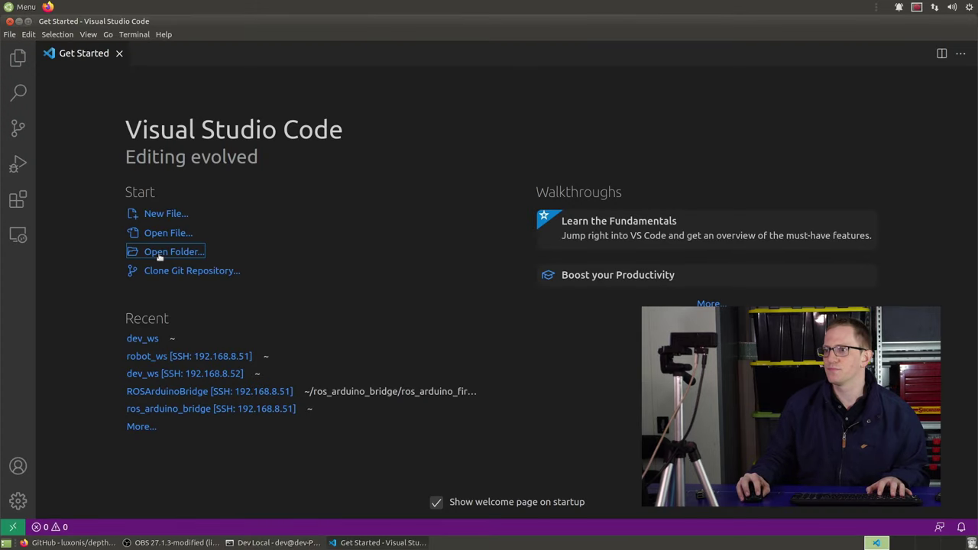
{"action": "left_click", "coordinate": [159, 254]}
{"action": "double_click", "coordinate": [309, 218]}
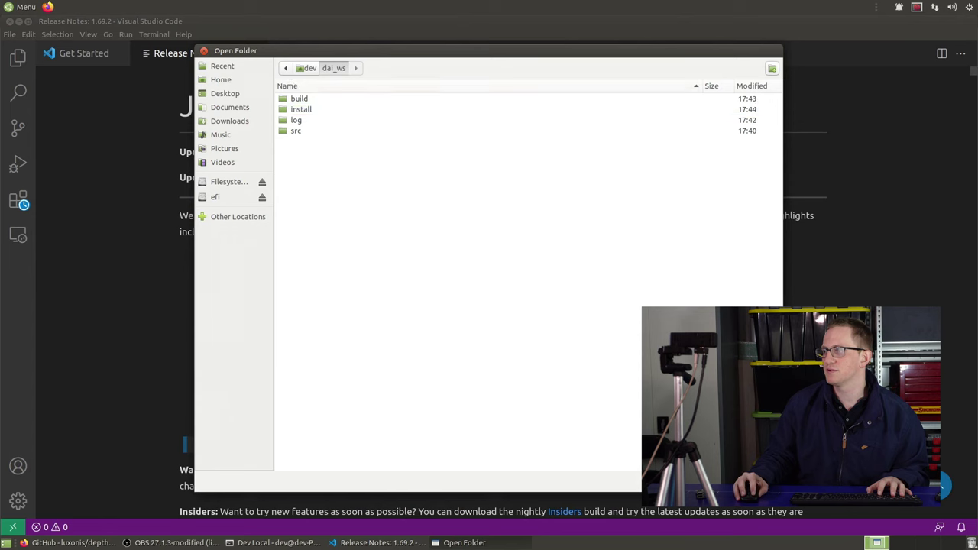
{"action": "left_click", "coordinate": [742, 480]}
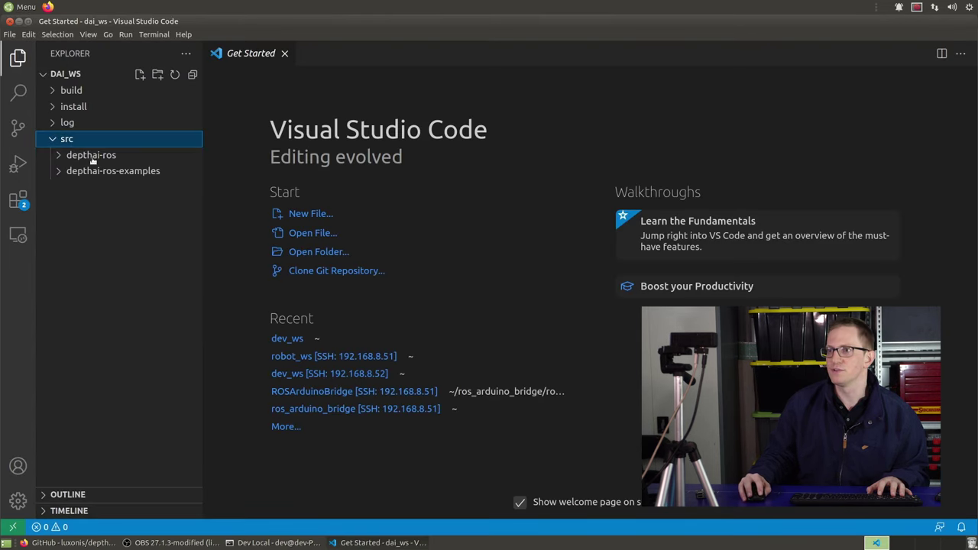
- Open stereo.launch.py from the launch folder of depthai_examples in depthai-ros-examples
{"action": "left_click", "coordinate": [94, 171]}
{"action": "left_click", "coordinate": [108, 188]}
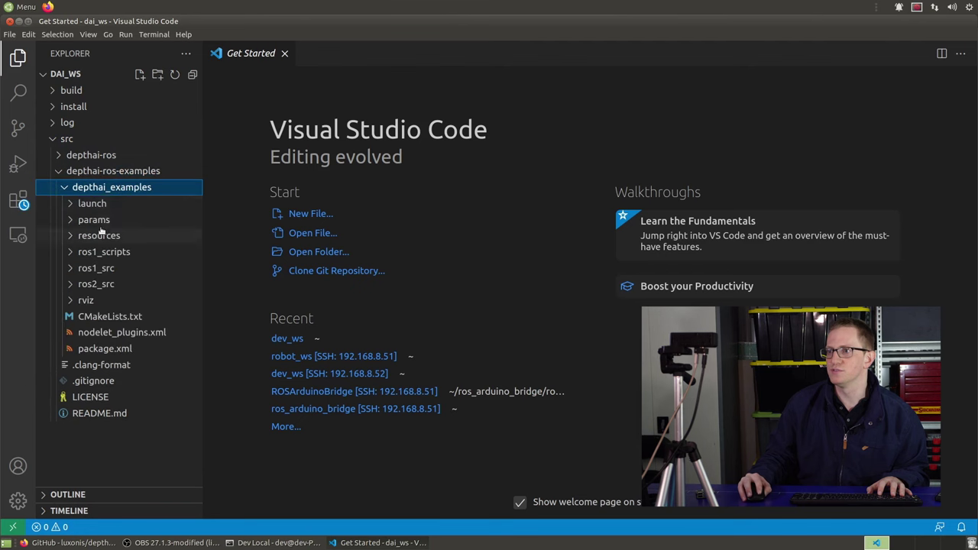
{"action": "left_click", "coordinate": [100, 205]}
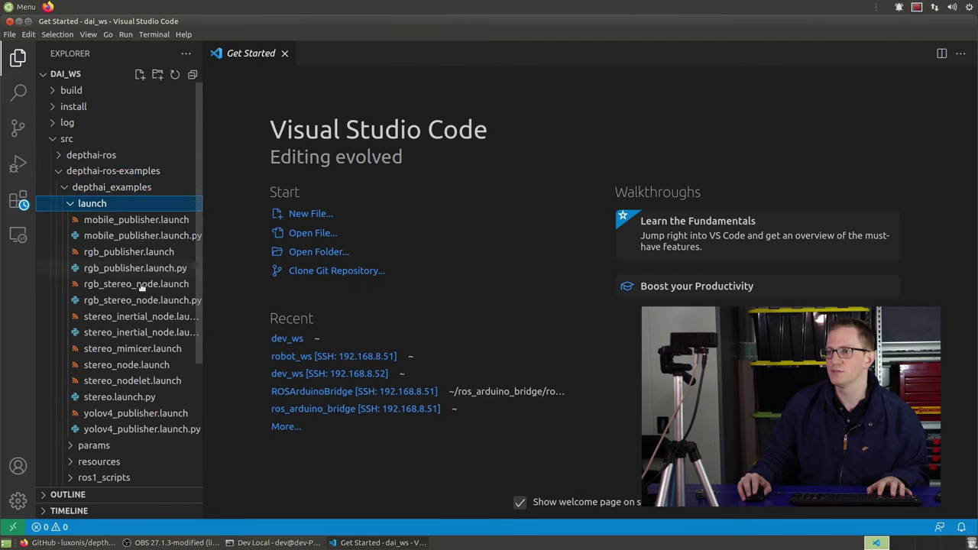
{"action": "left_click", "coordinate": [121, 398]}
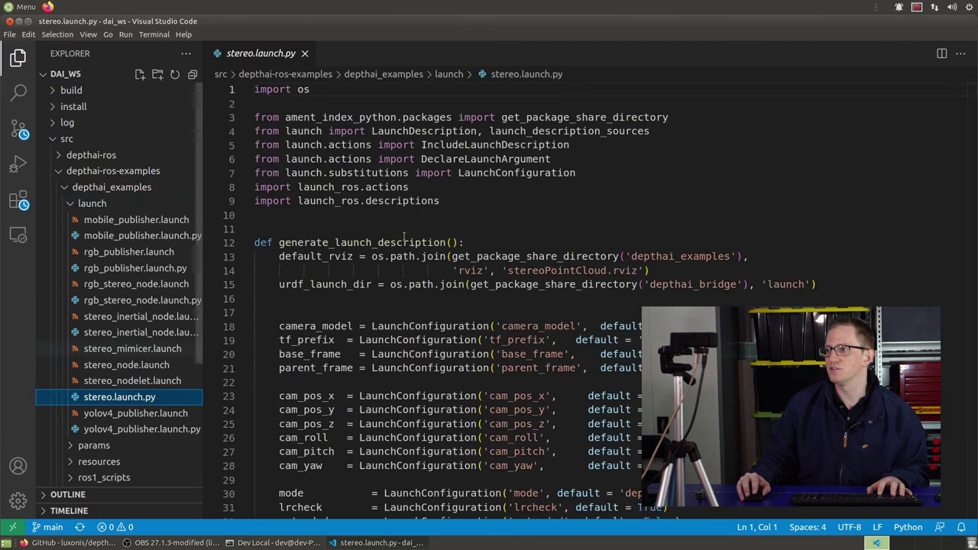
- Examine the point_cloud_node definition in stereo.launch.py, including its PointCloudXyziNode plugin and the topic remappings
{"action": "scroll", "coordinate": [638, 175], "scroll_direction": "down", "scroll_amount": 15}
{"action": "scroll", "coordinate": [638, 175], "scroll_direction": "down", "scroll_amount": 15}
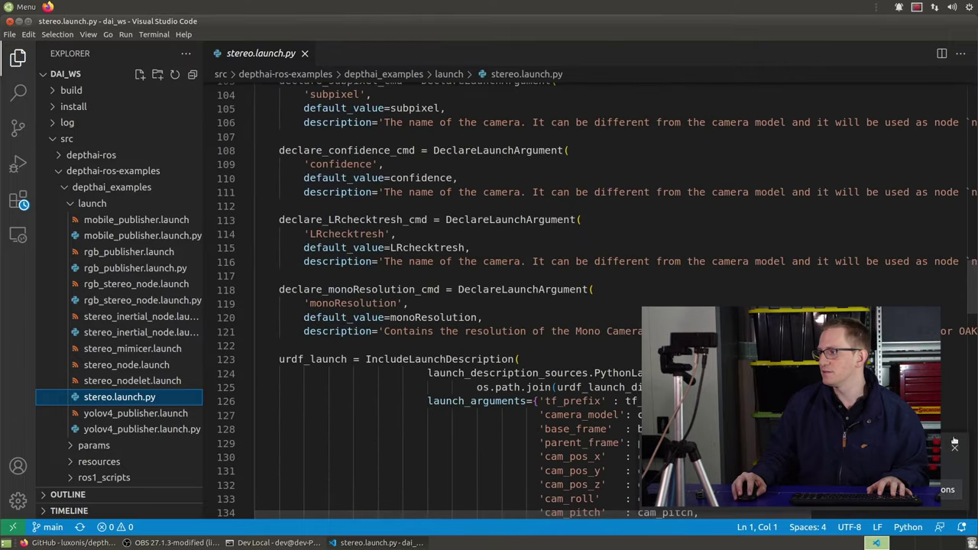
{"action": "scroll", "coordinate": [678, 278], "scroll_direction": "down", "scroll_amount": 5}
{"action": "scroll", "coordinate": [677, 278], "scroll_direction": "down", "scroll_amount": 8}
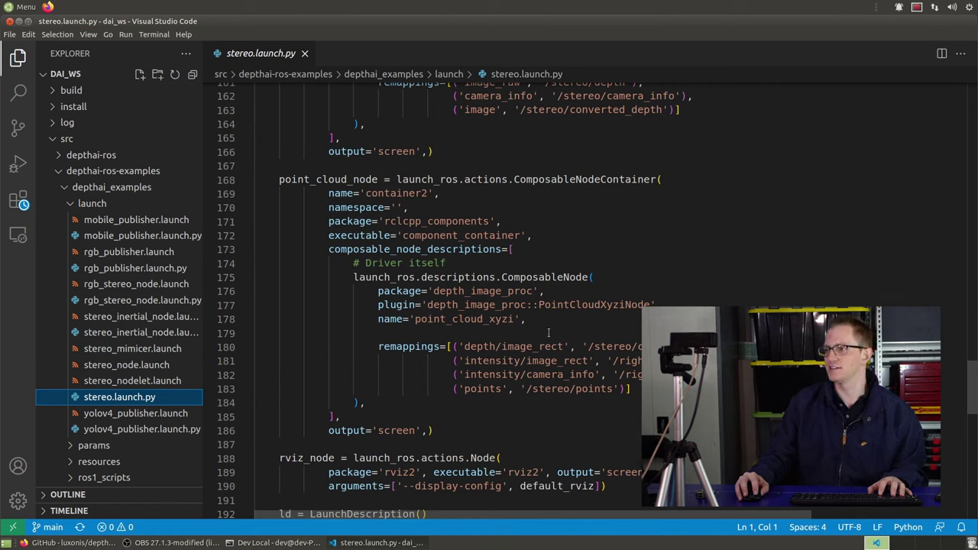
{"action": "left_click_drag", "start_coordinate": [461, 346], "coordinate": [578, 342]}
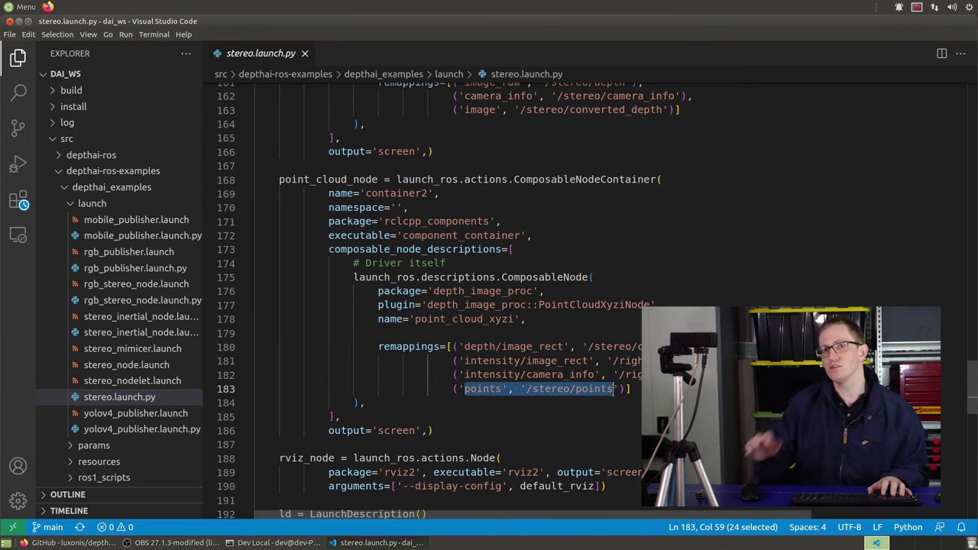
{"action": "left_click", "coordinate": [633, 361]}
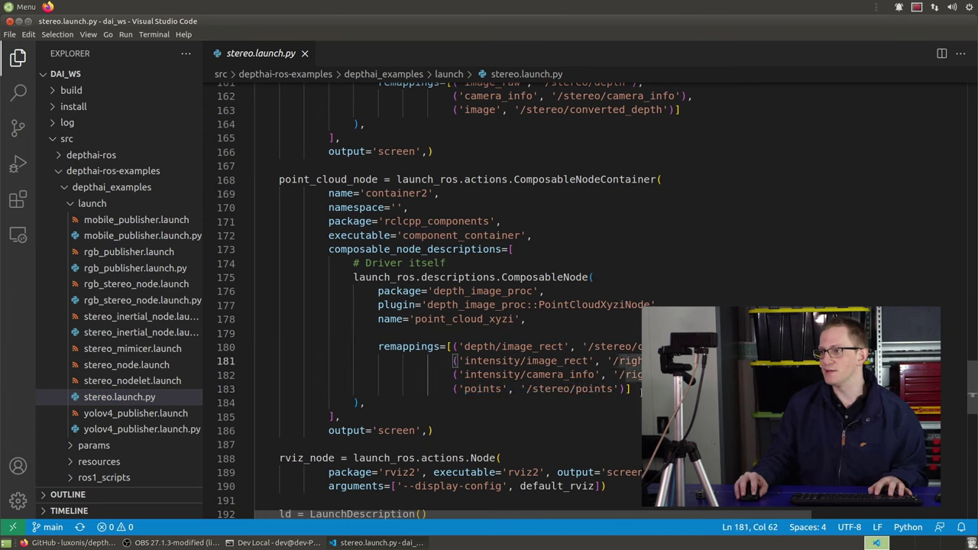
{"action": "key", "text": "shift+alt+Right"}
{"action": "key", "text": "shift+alt+Right"}
{"action": "key", "text": "shift+alt+Right"}
{"action": "key", "text": "shift+alt+Right"}
{"action": "key", "text": "Left"}
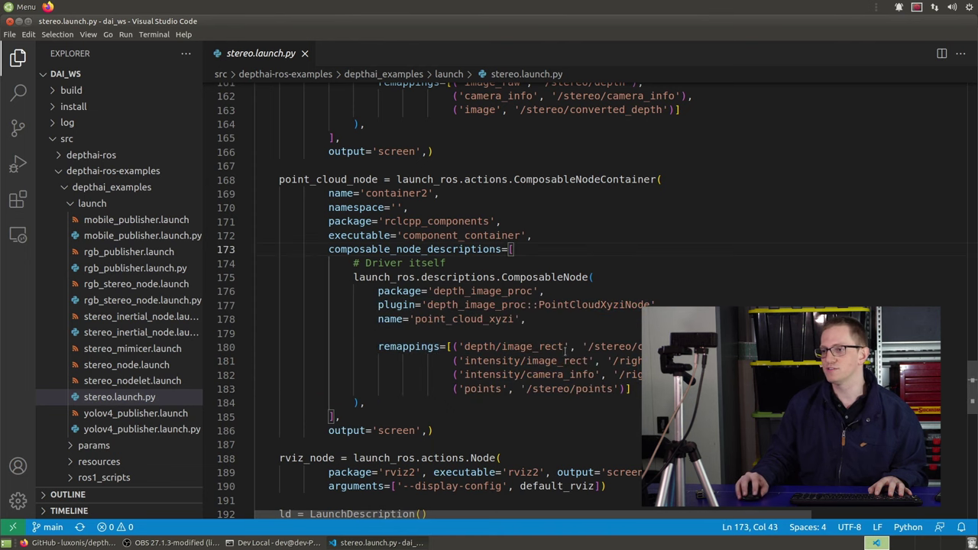
- Switch to Firefox, open the ros-perception image_pipeline GitHub repository in a new tab and select its foxy branch
{"action": "left_click", "coordinate": [70, 543]}
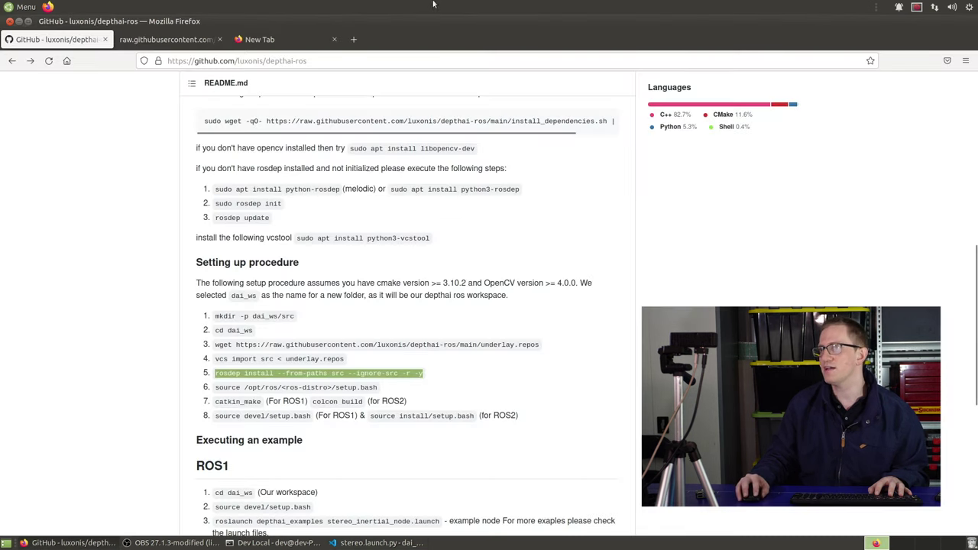
{"action": "left_click", "coordinate": [354, 39]}
{"action": "type", "text": "image_pipeline github"}
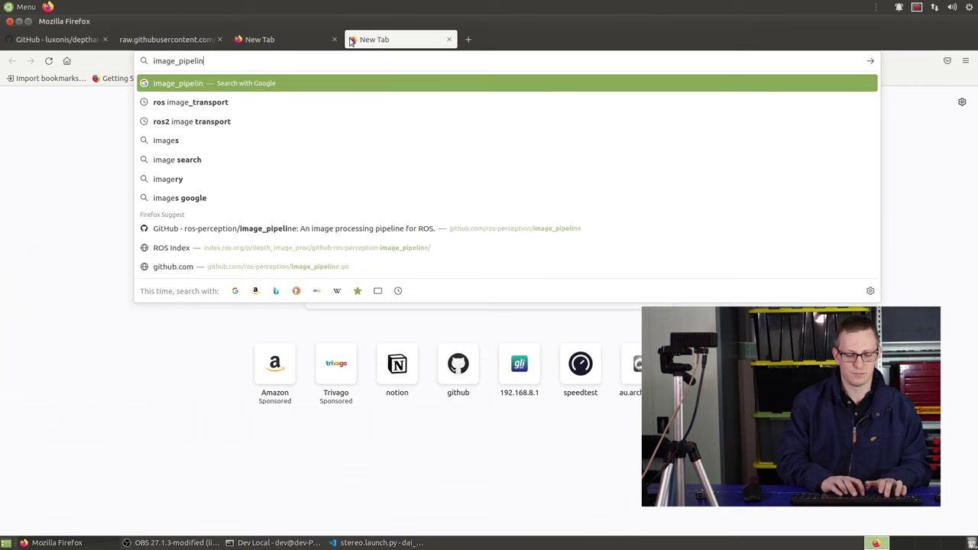
{"action": "key", "text": "Return"}
{"action": "left_click", "coordinate": [239, 184]}
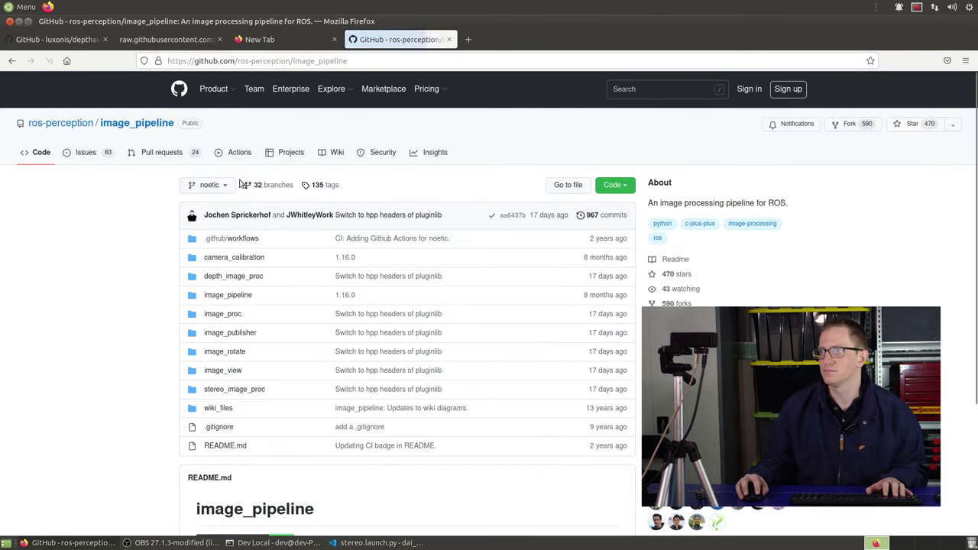
{"action": "left_click", "coordinate": [218, 185]}
{"action": "left_click", "coordinate": [269, 306]}
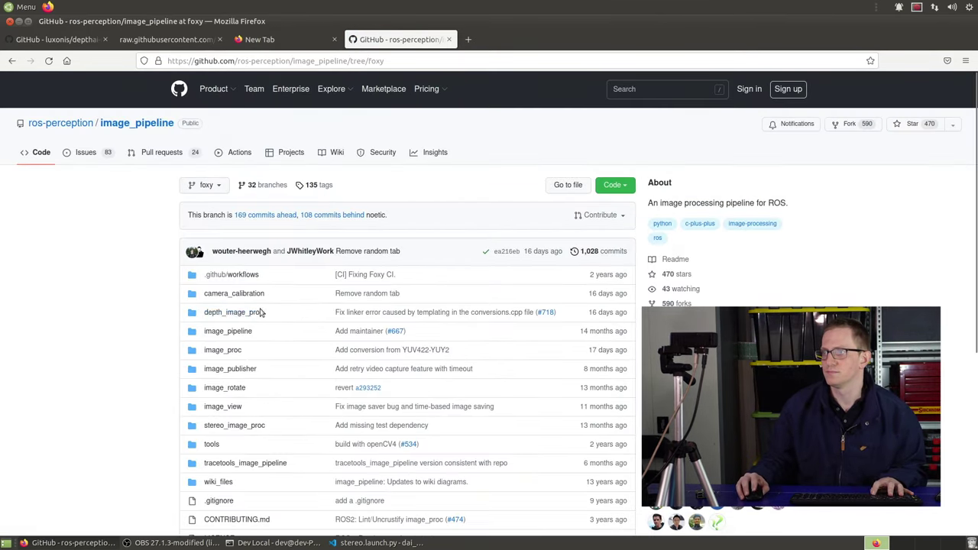
- Open point_cloud_xyzrgb.launch.py from depth_image_proc/launch and copy its PointCloudXyzrgbNode ComposableNode block
{"action": "left_click", "coordinate": [221, 312]}
{"action": "scroll", "coordinate": [230, 344], "scroll_direction": "down", "scroll_amount": 1}
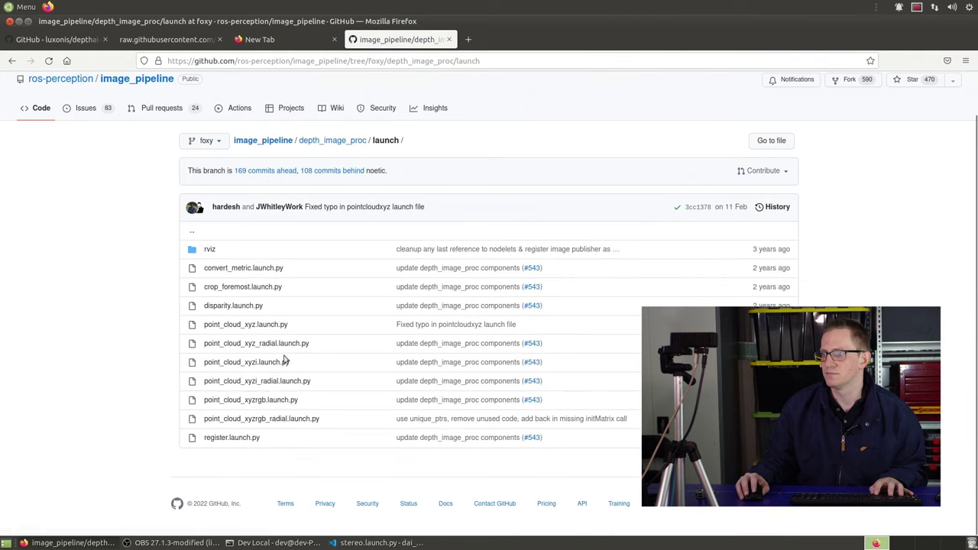
{"action": "left_click", "coordinate": [264, 400]}
{"action": "scroll", "coordinate": [515, 339], "scroll_direction": "down", "scroll_amount": 2}
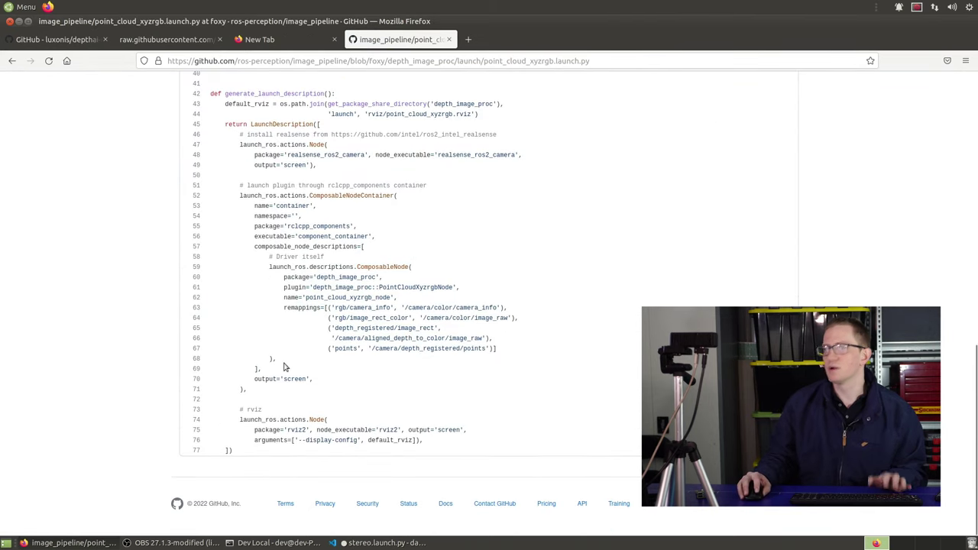
{"action": "left_click_drag", "start_coordinate": [287, 363], "coordinate": [4, 273]}
{"action": "key", "text": "ctrl+c"}
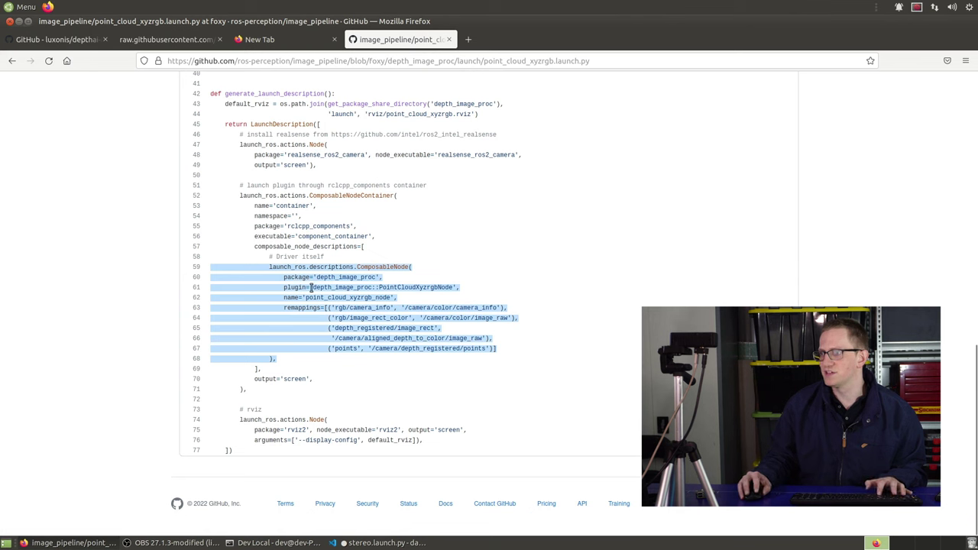
- Switch to Visual Studio Code and paste the copied PointCloudXyzrgbNode block after the existing XYZI ComposableNode in stereo.launch.py
{"action": "left_click", "coordinate": [382, 542]}
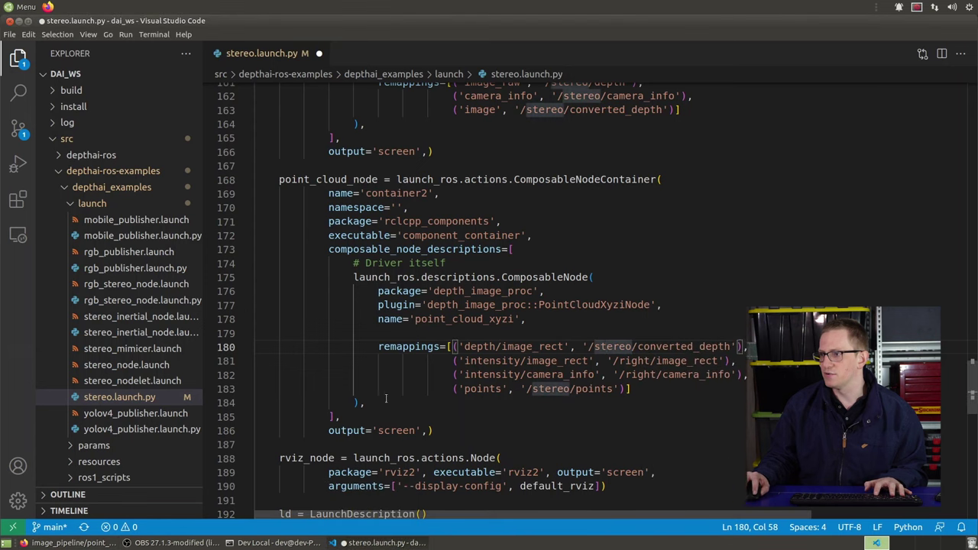
{"action": "key", "text": "Return"}
{"action": "key", "text": "ctrl+v"}
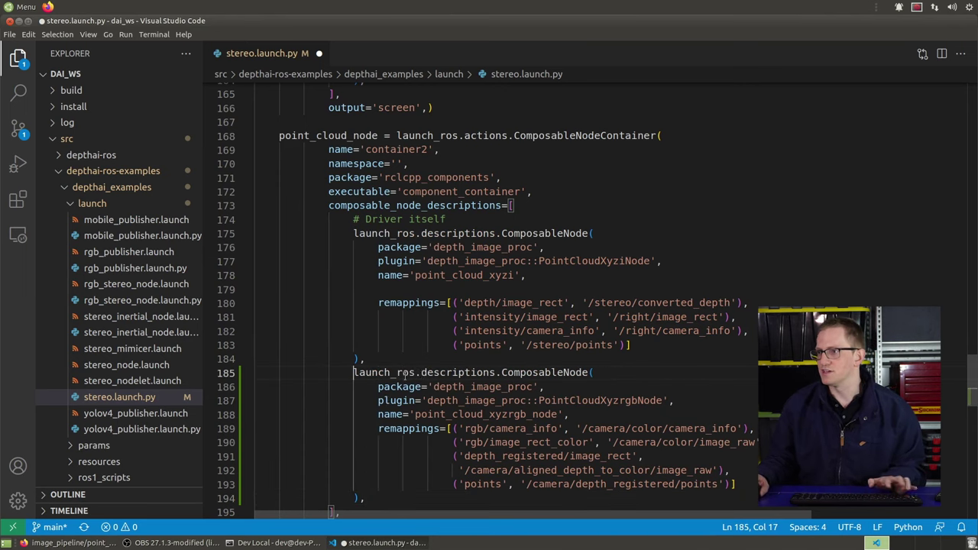
{"action": "scroll", "coordinate": [533, 245], "scroll_direction": "down", "scroll_amount": 1}
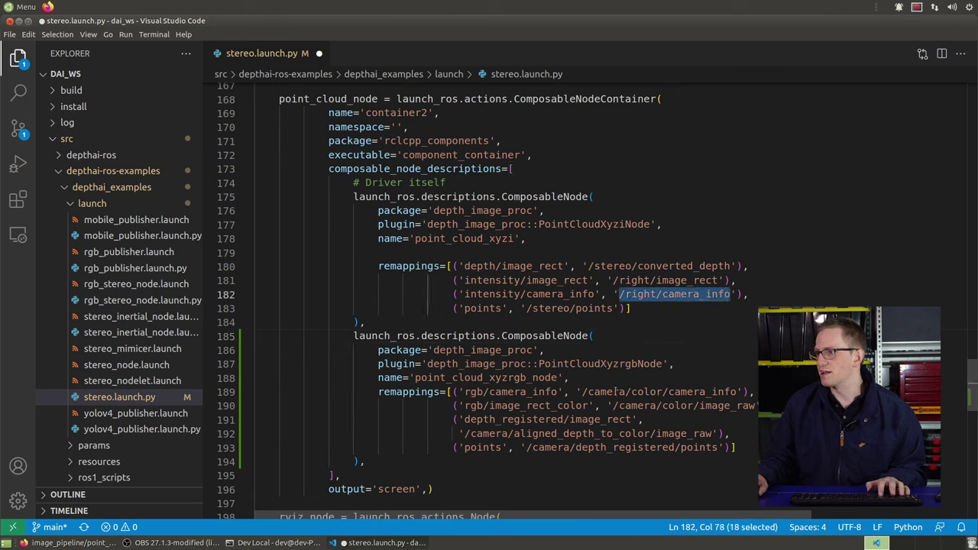
- Remap the XYZRGB node's rgb/camera_info to /right/camera_info and its rgb/image_rect_color to /right/image_rect
{"action": "left_click_drag", "start_coordinate": [584, 392], "coordinate": [719, 392]}
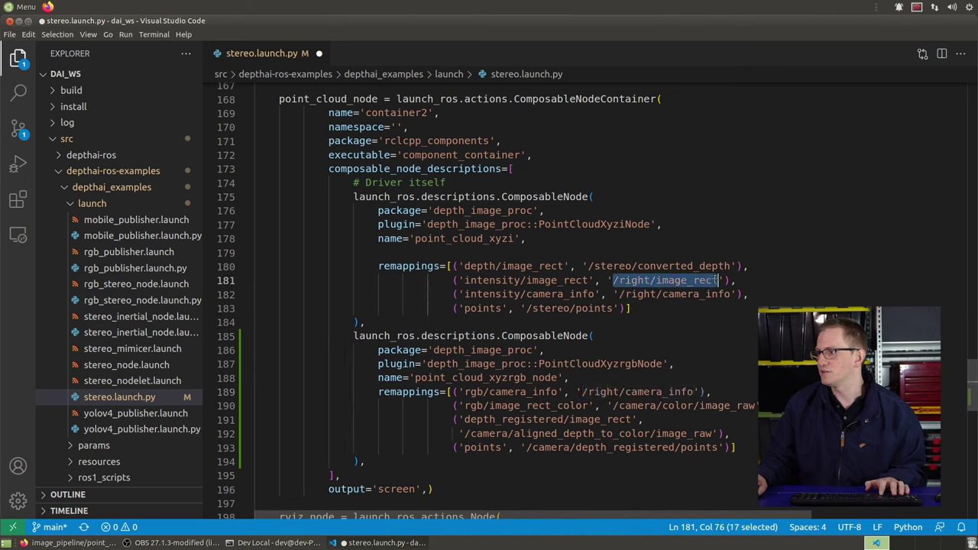
{"action": "left_click_drag", "start_coordinate": [613, 405], "coordinate": [715, 406]}
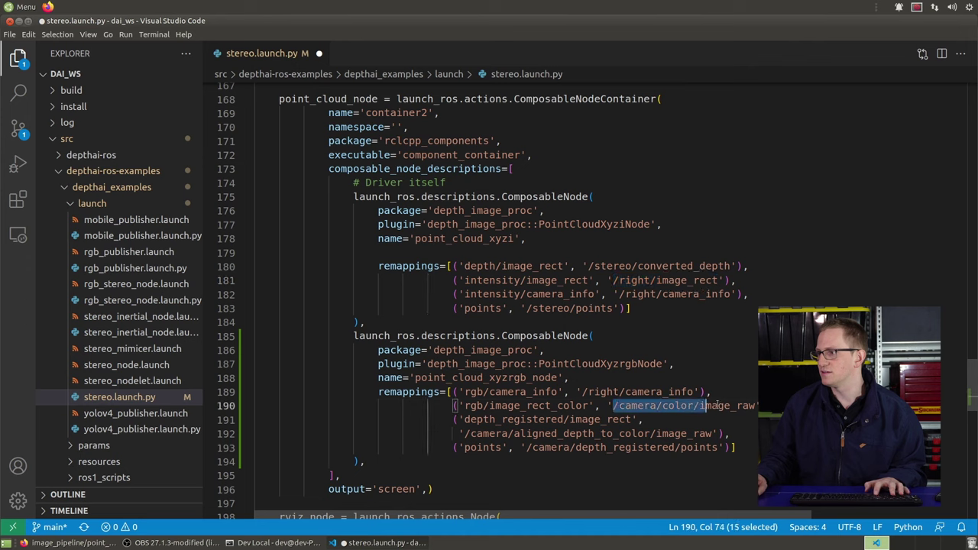
{"action": "left_click_drag", "start_coordinate": [580, 419], "coordinate": [584, 420]}
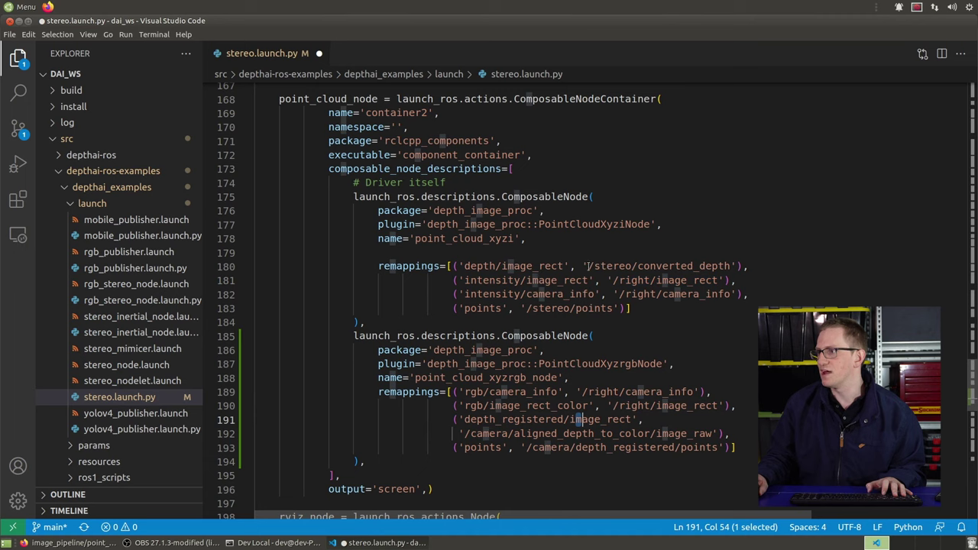
- Remap the XYZRGB node's depth_registered/image_rect to /stereo/converted_depth and its points to /stereo/points
{"action": "left_click_drag", "start_coordinate": [587, 266], "coordinate": [720, 264]}
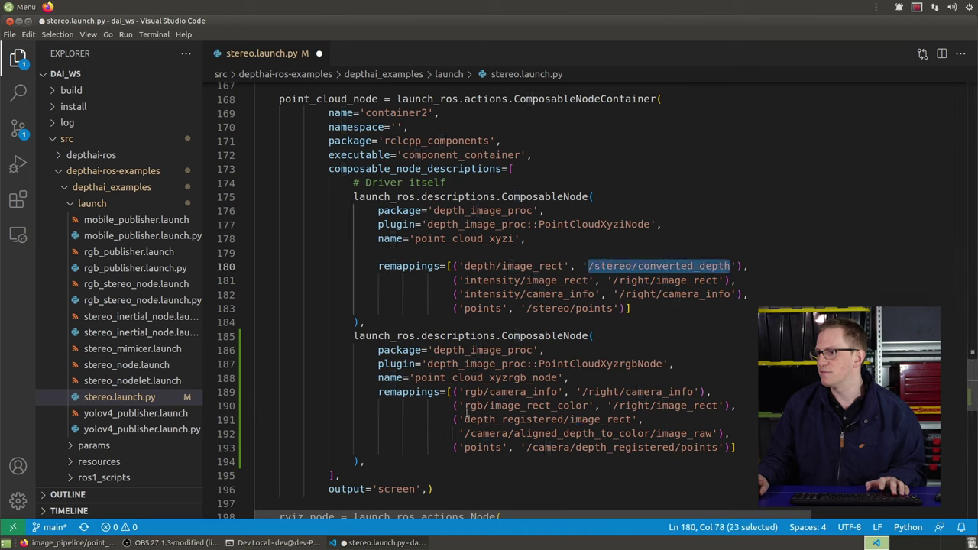
{"action": "left_click_drag", "start_coordinate": [464, 434], "coordinate": [707, 434]}
{"action": "type", "text": "/stereo/converted_depth"}
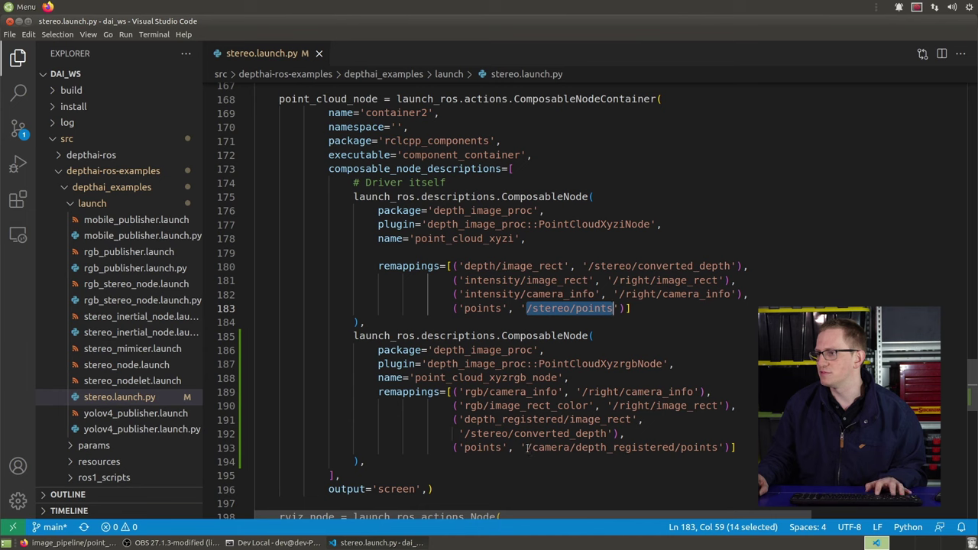
{"action": "left_click_drag", "start_coordinate": [527, 448], "coordinate": [682, 448]}
{"action": "type", "text": "/stereo/points"}
{"action": "left_click", "coordinate": [683, 371]}
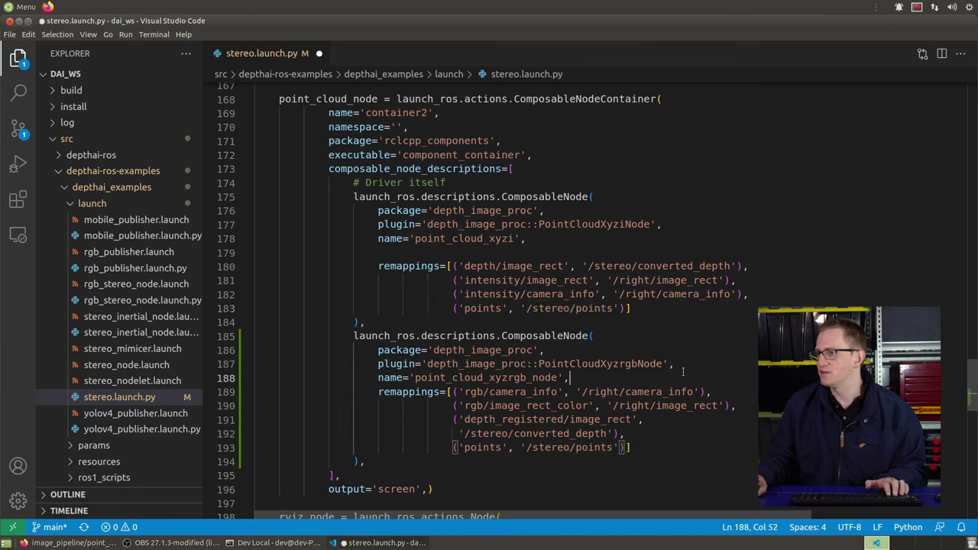
- Delete the original PointCloudXyziNode ComposableNode block from point_cloud_node and save stereo.launch.py
{"action": "left_click_drag", "start_coordinate": [366, 323], "coordinate": [3, 193]}
{"action": "key", "text": "BackSpace"}
{"action": "key", "text": "BackSpace"}
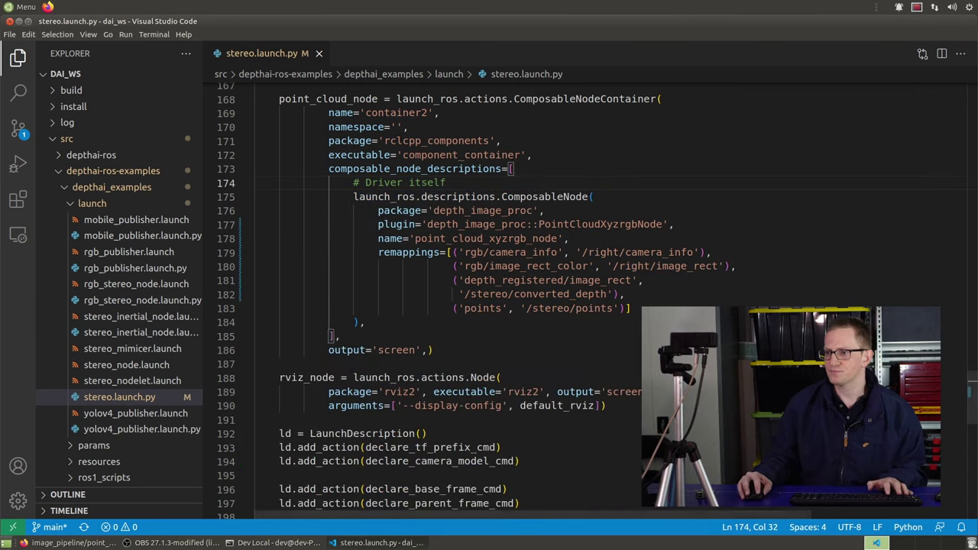
- Switch to the terminal and rebuild the dai_ws workspace with colcon build
{"action": "left_click", "coordinate": [276, 542]}
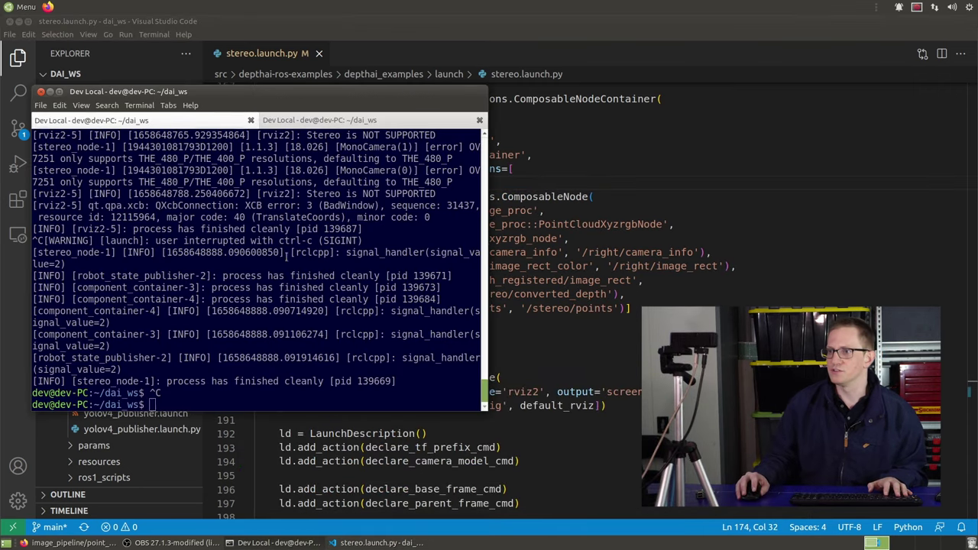
{"action": "key", "text": "Up"}
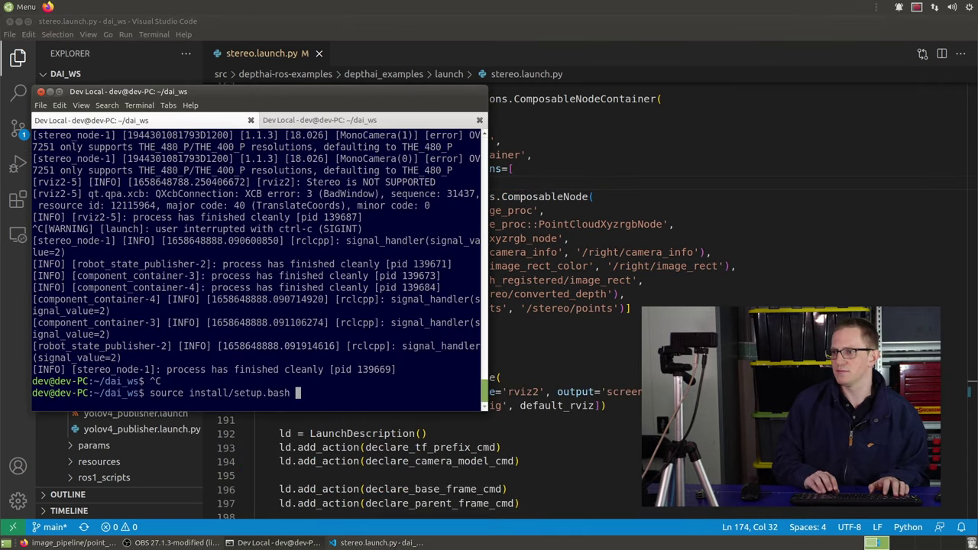
{"action": "key", "text": "Return"}
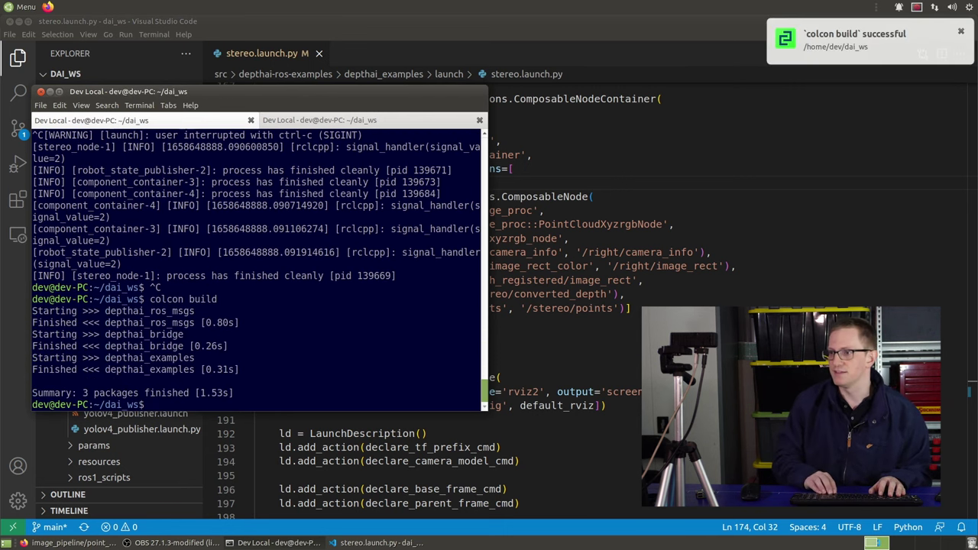
- Launch stereo.launch.py from depthai_examples with camera_model:=OAK-D-LITE and maximize the RViz window
{"action": "key", "text": "Up"}
{"action": "key", "text": "Up"}
{"action": "key", "text": "Up"}
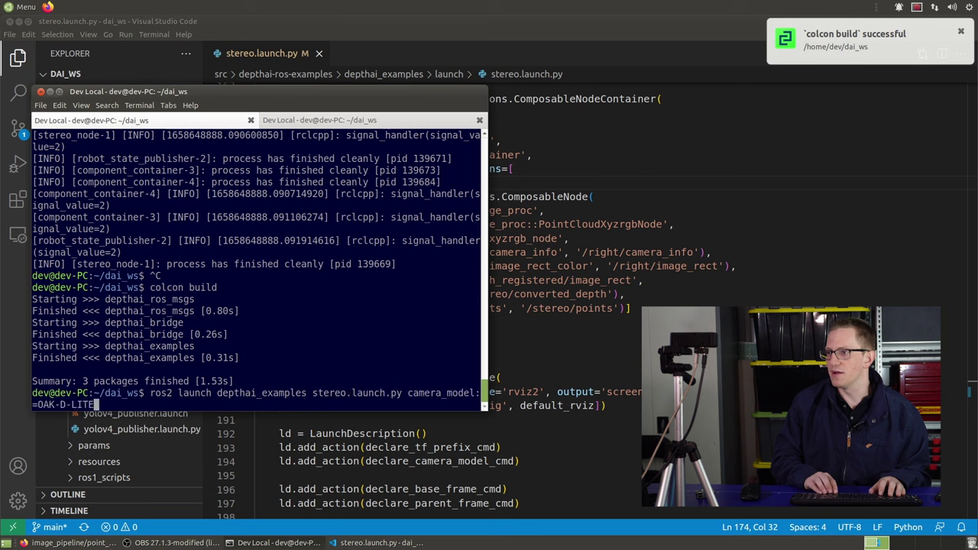
{"action": "key", "text": "Return"}
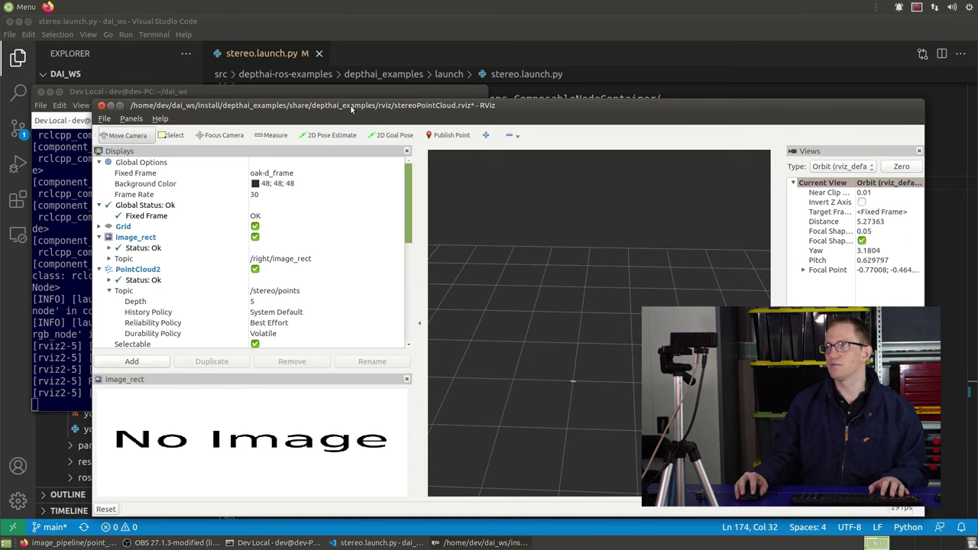
{"action": "double_click", "coordinate": [351, 107]}
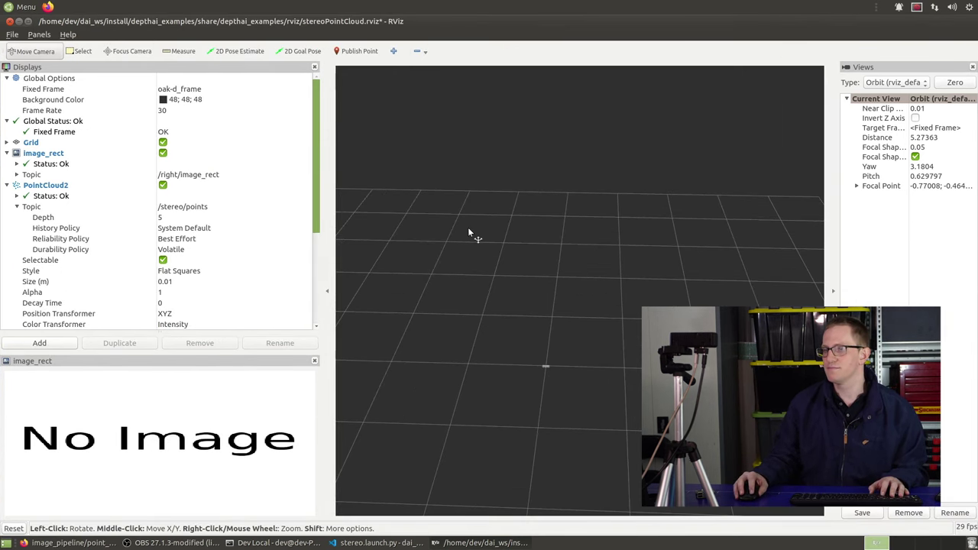
- Set the PointCloud2 display's Color Transformer to RGB8
{"action": "left_click_drag", "start_coordinate": [609, 329], "coordinate": [623, 310]}
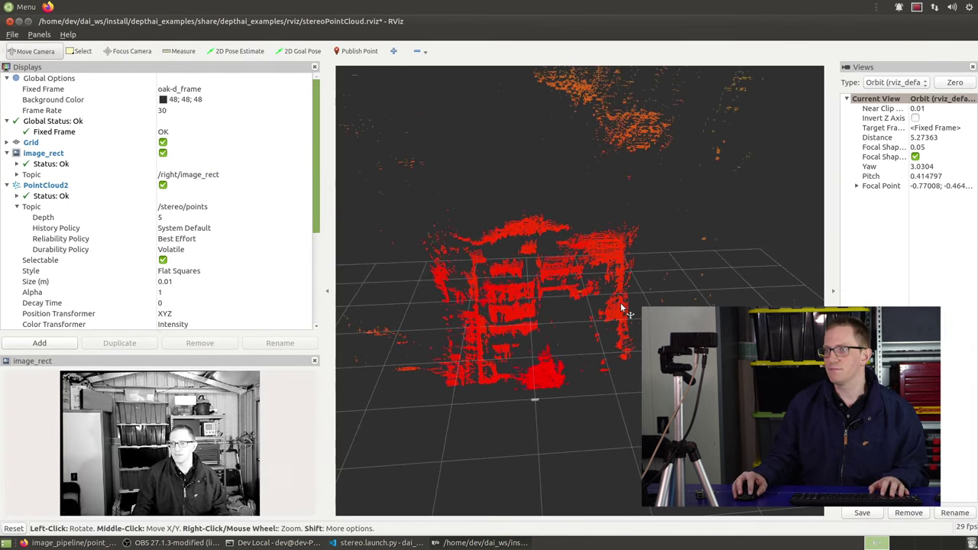
{"action": "scroll", "coordinate": [306, 218], "scroll_direction": "down", "scroll_amount": 1}
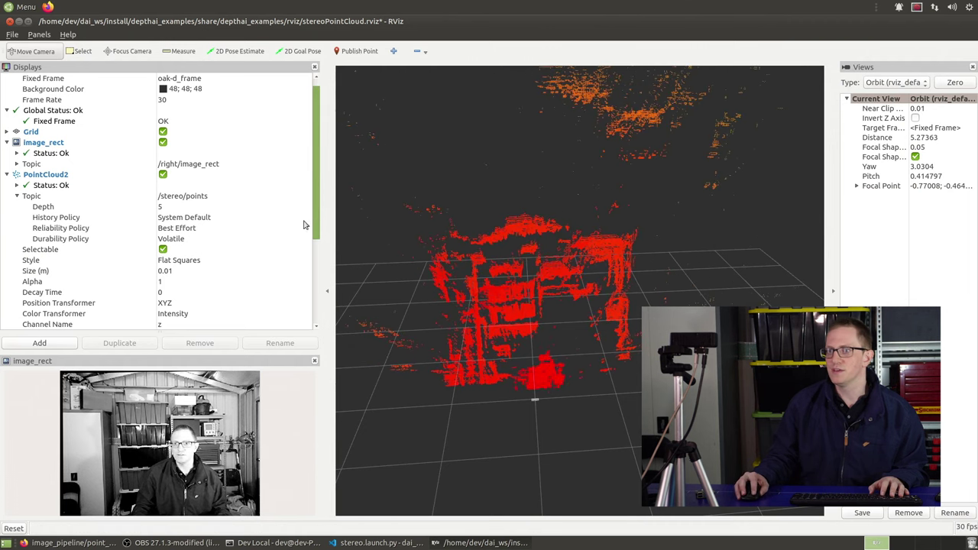
{"action": "left_click", "coordinate": [215, 314]}
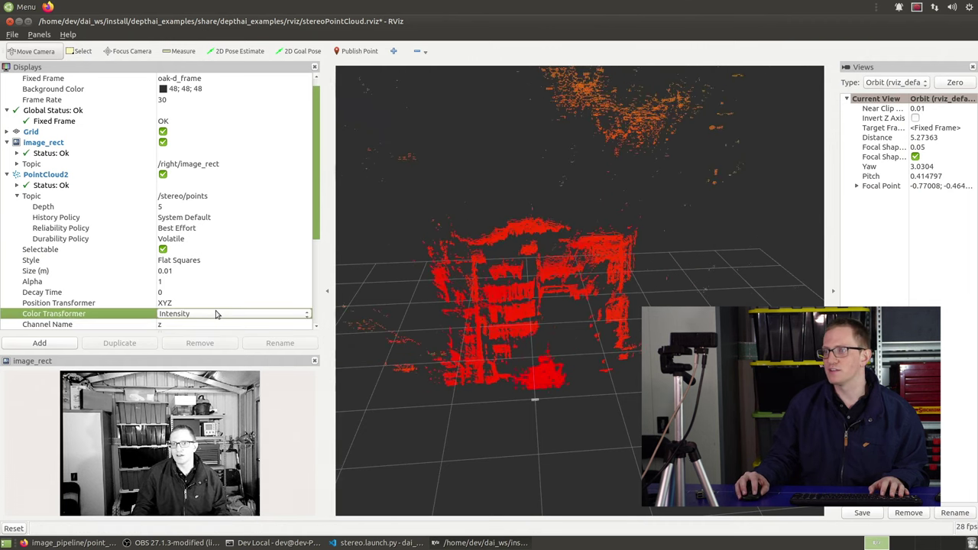
{"action": "left_click", "coordinate": [216, 314]}
{"action": "left_click", "coordinate": [206, 324]}
- Examine the RGB8-coloured point cloud of the room from several angles and distances, including the person and the shelves
{"action": "scroll", "coordinate": [556, 367], "scroll_direction": "down", "scroll_amount": 3}
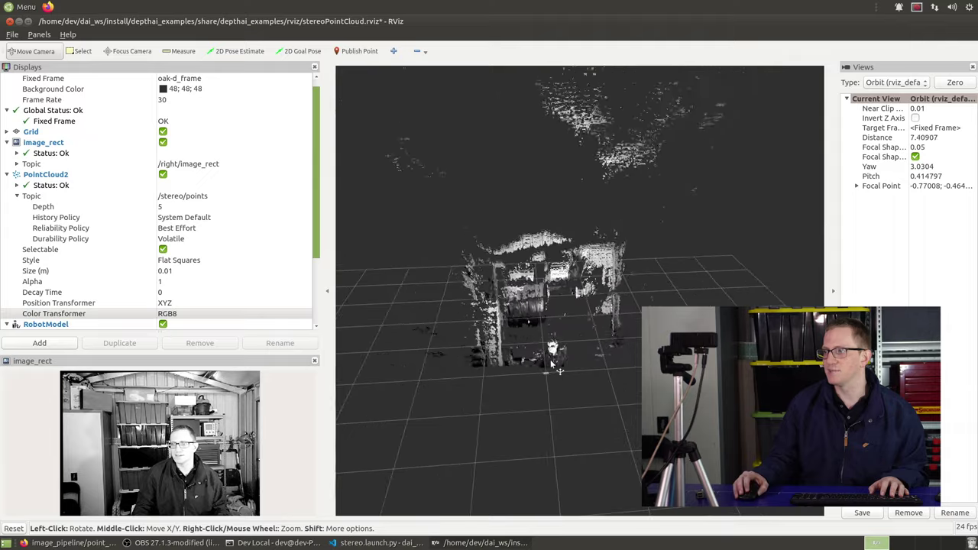
{"action": "scroll", "coordinate": [556, 368], "scroll_direction": "up", "scroll_amount": 10}
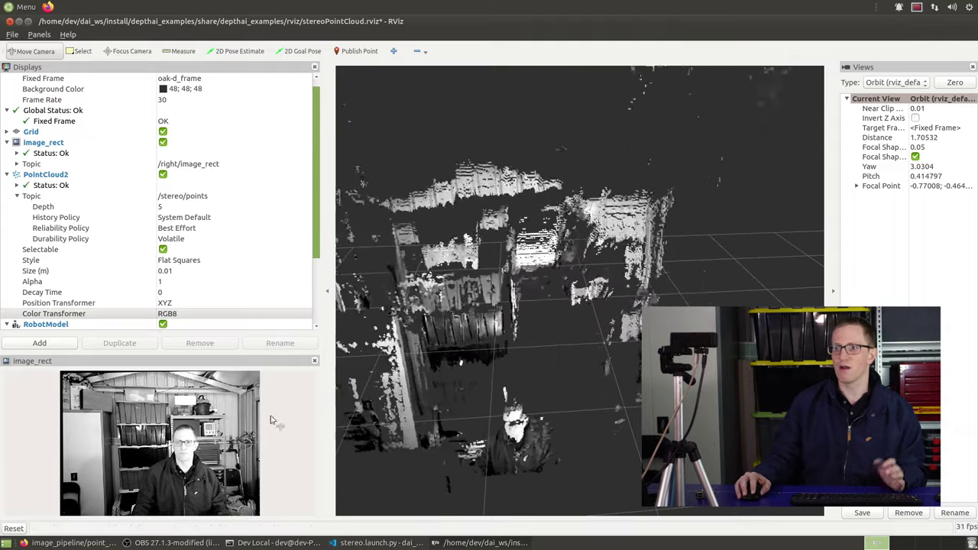
{"action": "middle_click_drag", "start_coordinate": [528, 290], "coordinate": [581, 160]}
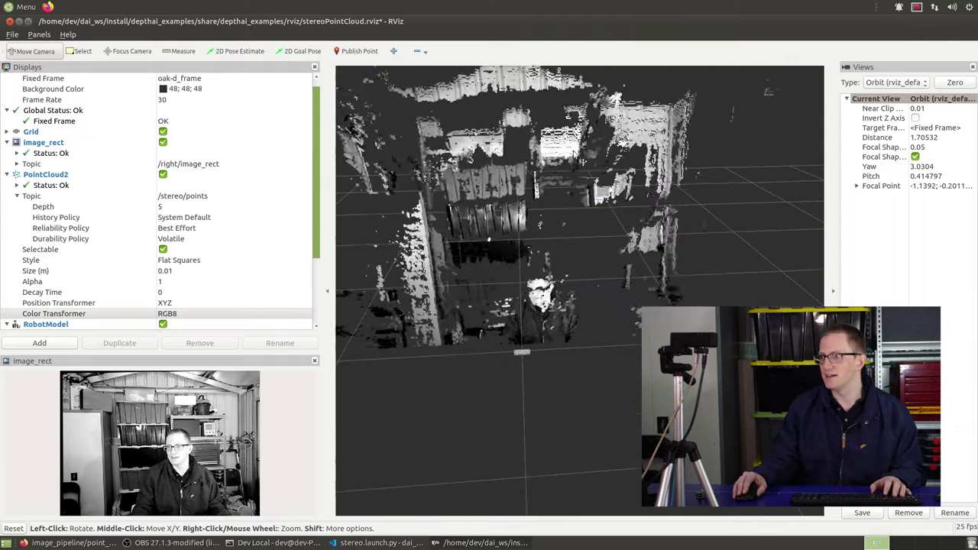
{"action": "scroll", "coordinate": [581, 160], "scroll_direction": "up", "scroll_amount": 9}
{"action": "left_click_drag", "start_coordinate": [581, 160], "coordinate": [568, 121]}
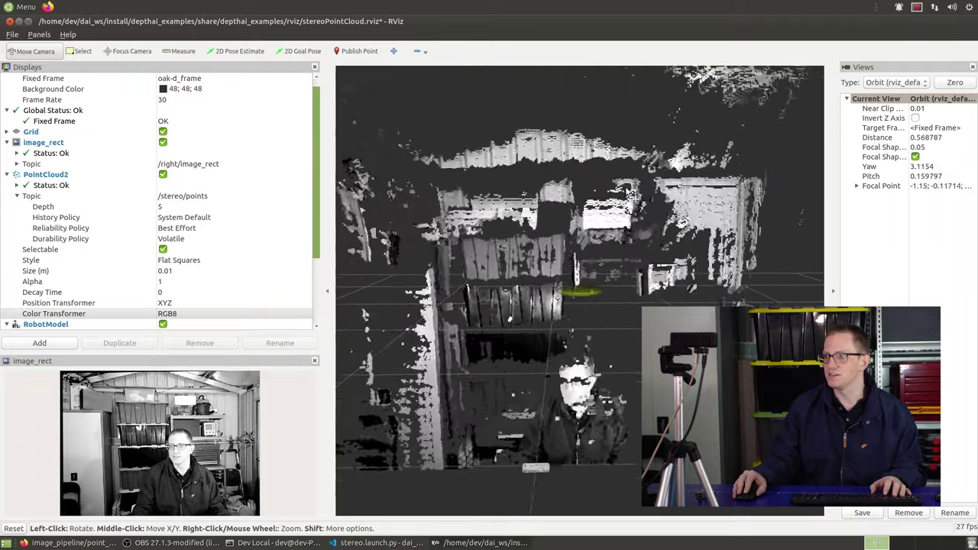
{"action": "middle_click_drag", "start_coordinate": [637, 276], "coordinate": [638, 238]}
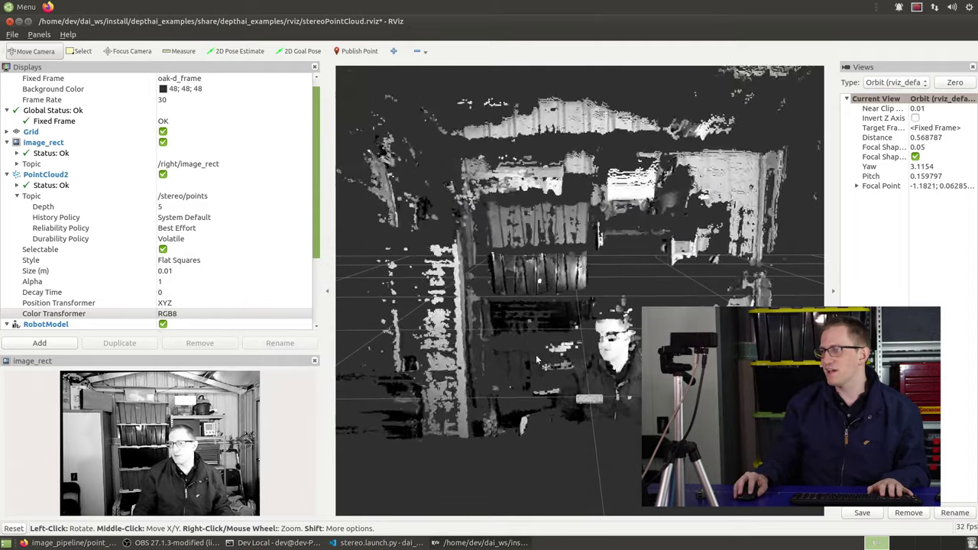
{"action": "mouse_move", "coordinate": [536, 354]}
{"action": "left_mouse_down"}
{"action": "mouse_move", "coordinate": [596, 388]}
{"action": "mouse_move", "coordinate": [469, 270]}
{"action": "mouse_move", "coordinate": [450, 279]}
{"action": "mouse_move", "coordinate": [538, 308]}
{"action": "mouse_move", "coordinate": [499, 302]}
{"action": "left_mouse_up"}
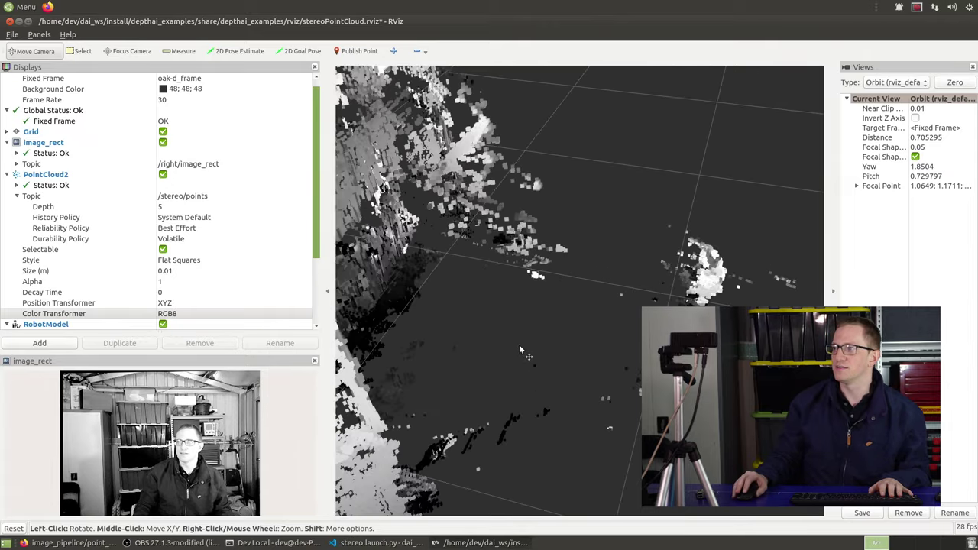
{"action": "mouse_move", "coordinate": [520, 351]}
{"action": "left_mouse_down"}
{"action": "mouse_move", "coordinate": [593, 329]}
{"action": "mouse_move", "coordinate": [541, 288]}
{"action": "left_mouse_up"}
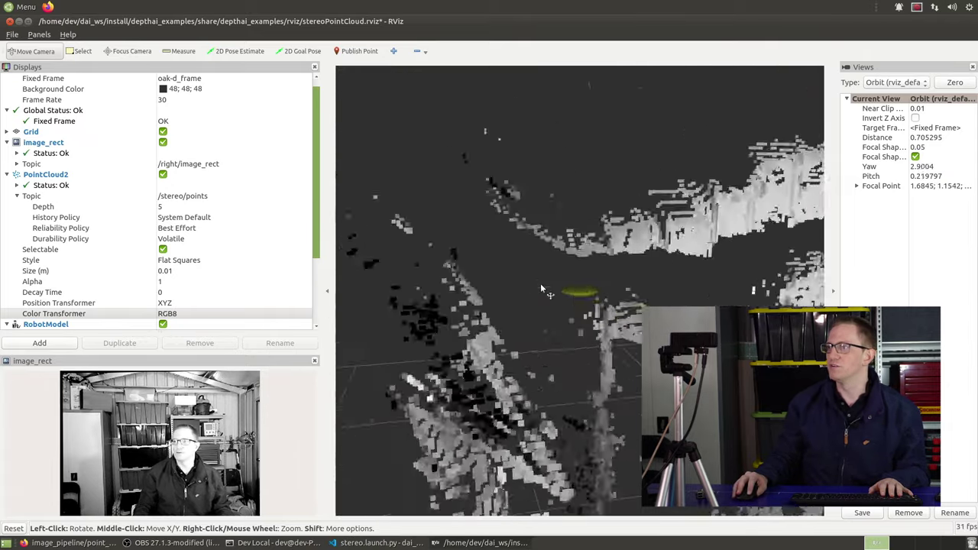
{"action": "middle_click_drag", "start_coordinate": [541, 289], "coordinate": [571, 364]}
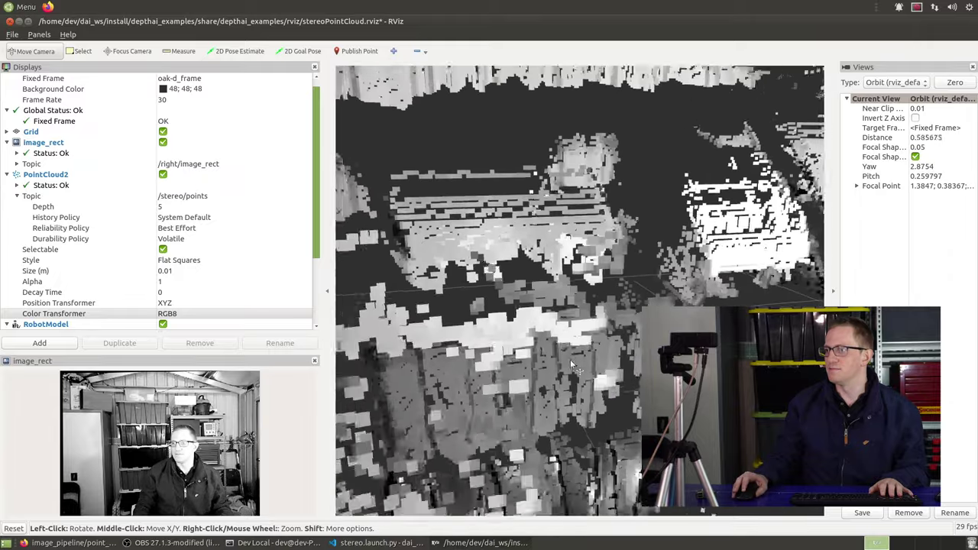
{"action": "scroll", "coordinate": [572, 364], "scroll_direction": "down", "scroll_amount": 10}
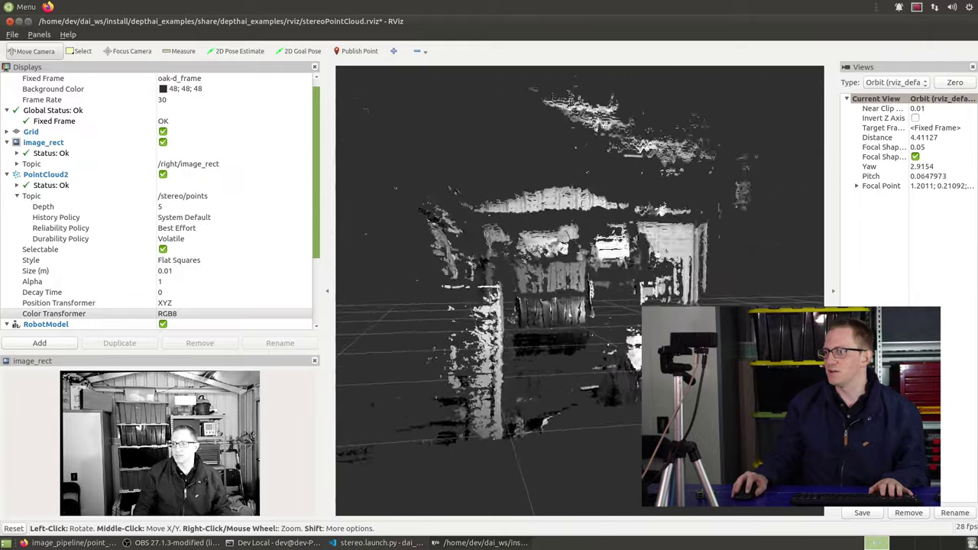
{"action": "scroll", "coordinate": [565, 331], "scroll_direction": "up", "scroll_amount": 8}
{"action": "left_click_drag", "start_coordinate": [570, 309], "coordinate": [565, 331]}
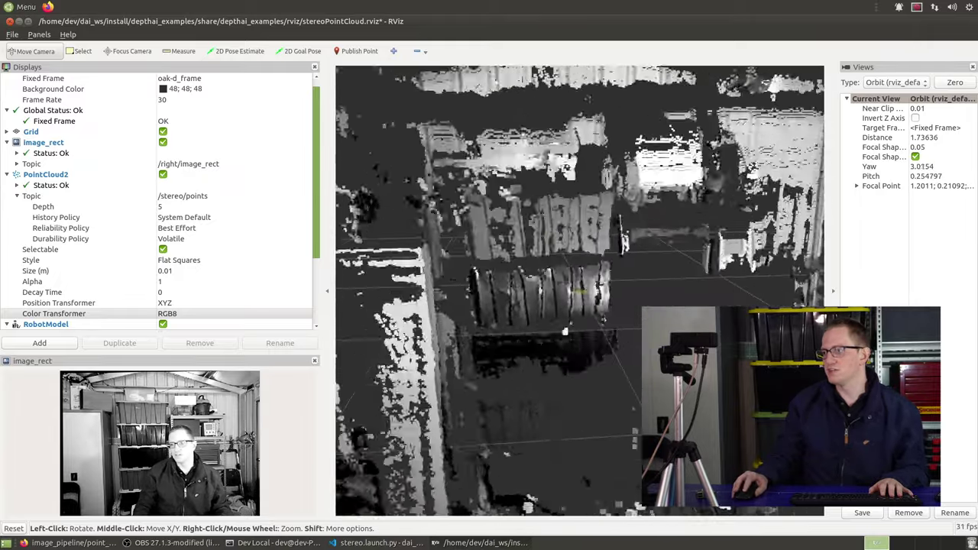
{"action": "middle_click_drag", "start_coordinate": [565, 331], "coordinate": [628, 366]}
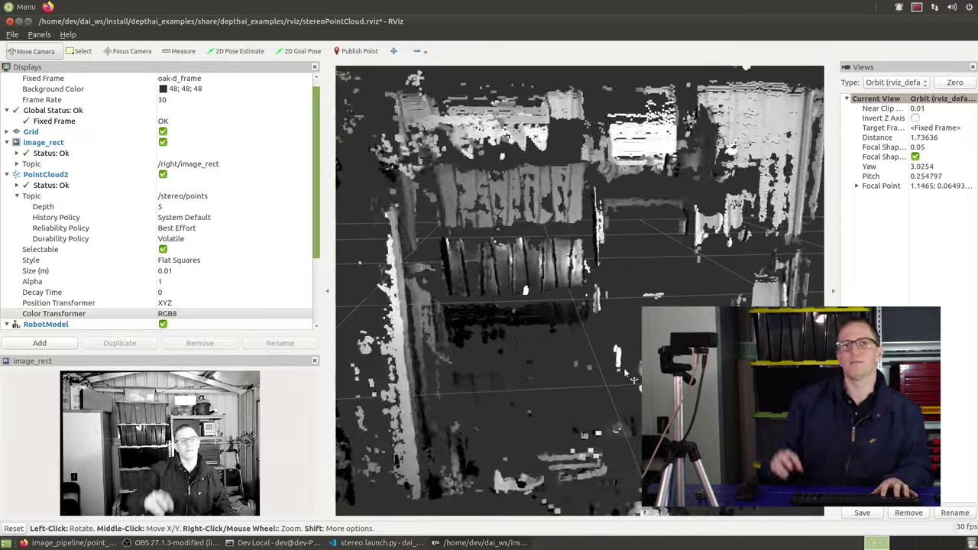
{"action": "scroll", "coordinate": [624, 370], "scroll_direction": "down", "scroll_amount": 5}
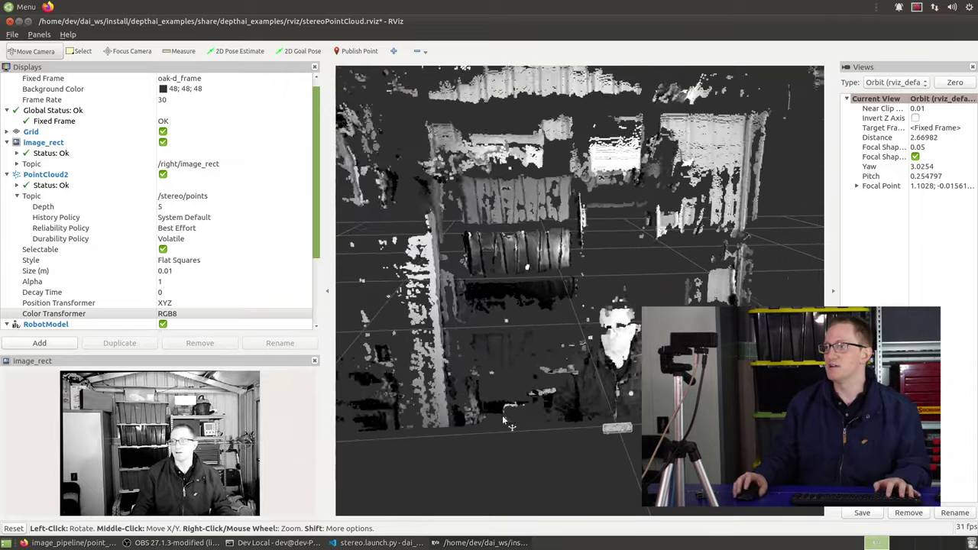
{"action": "left_click_drag", "start_coordinate": [503, 418], "coordinate": [616, 411]}
{"action": "scroll", "coordinate": [629, 427], "scroll_direction": "down", "scroll_amount": 4}
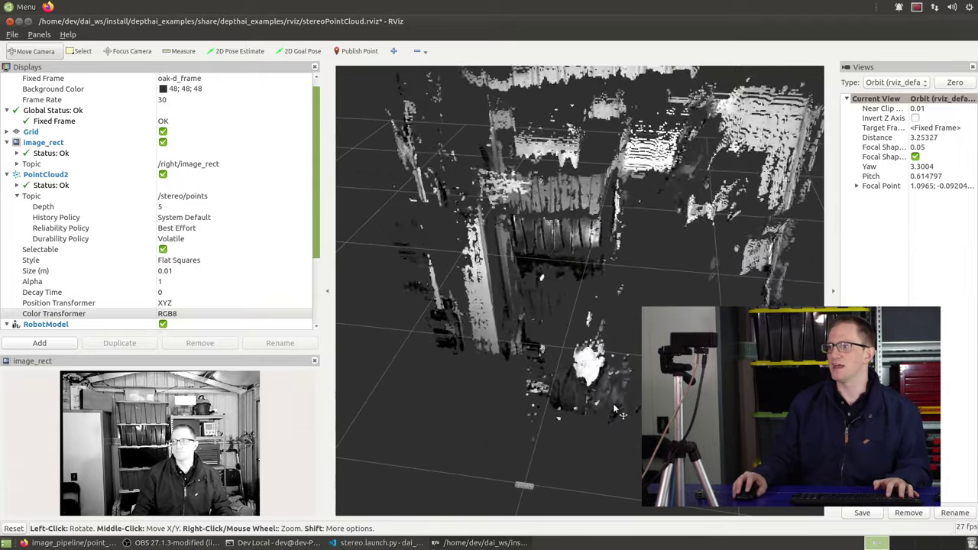